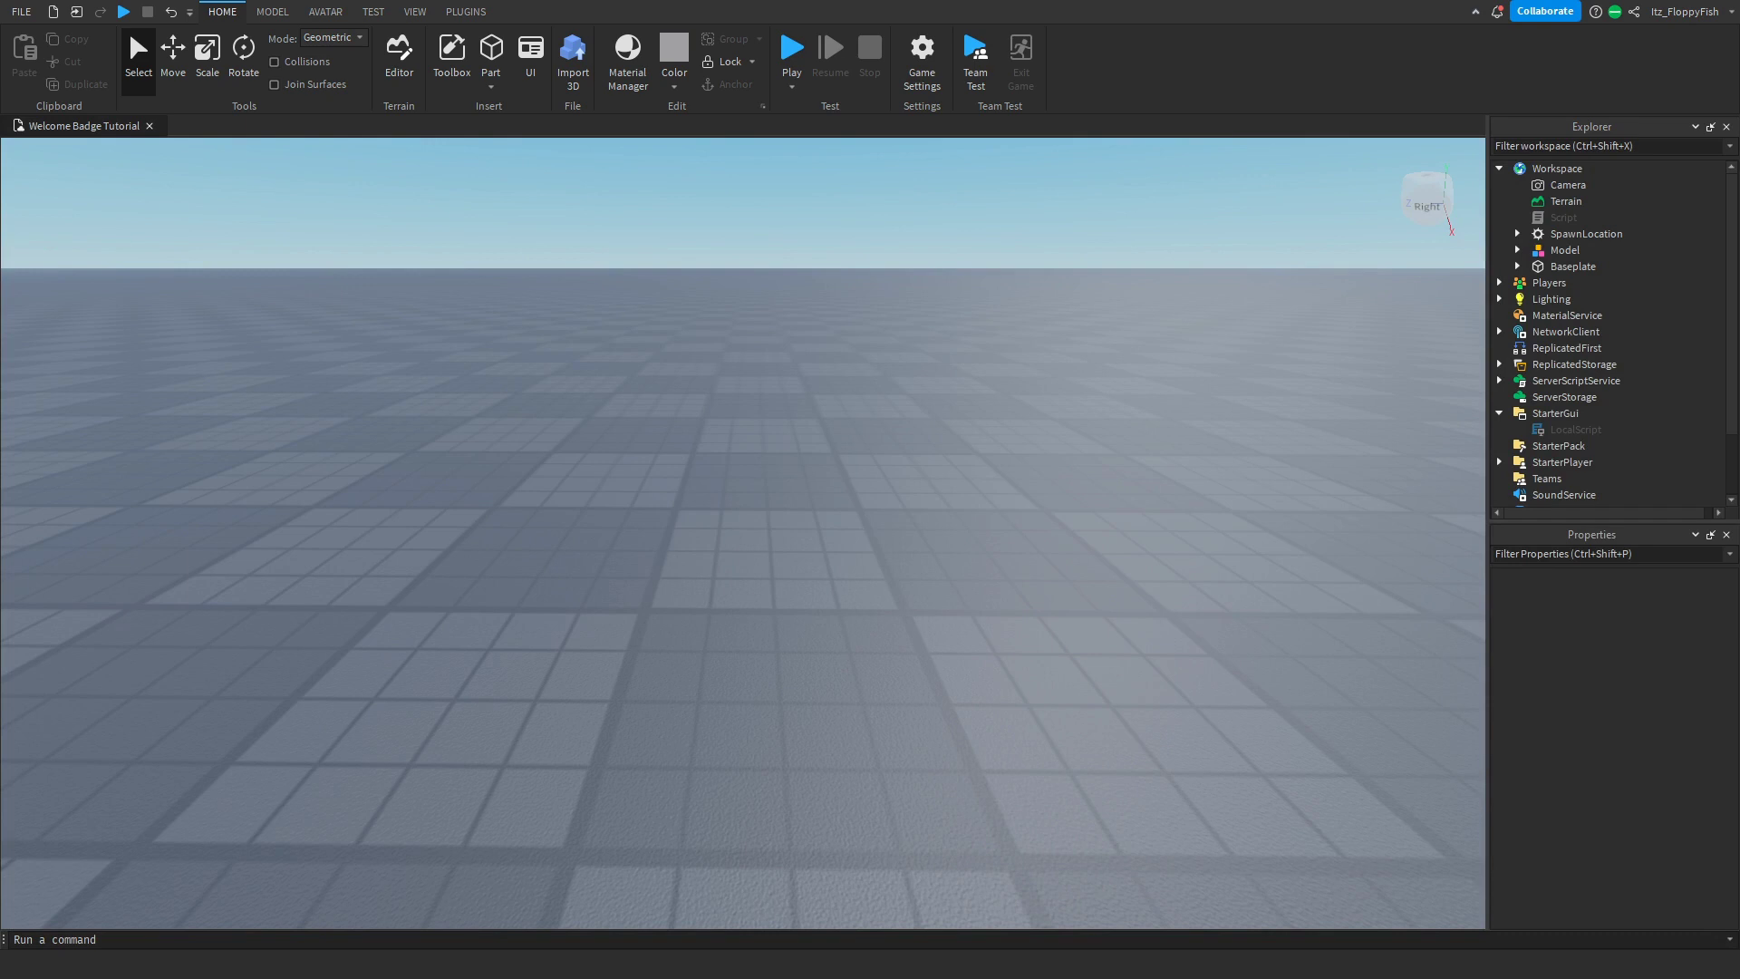
Insert a new part and scale it to 18 studs long
click(416, 20)
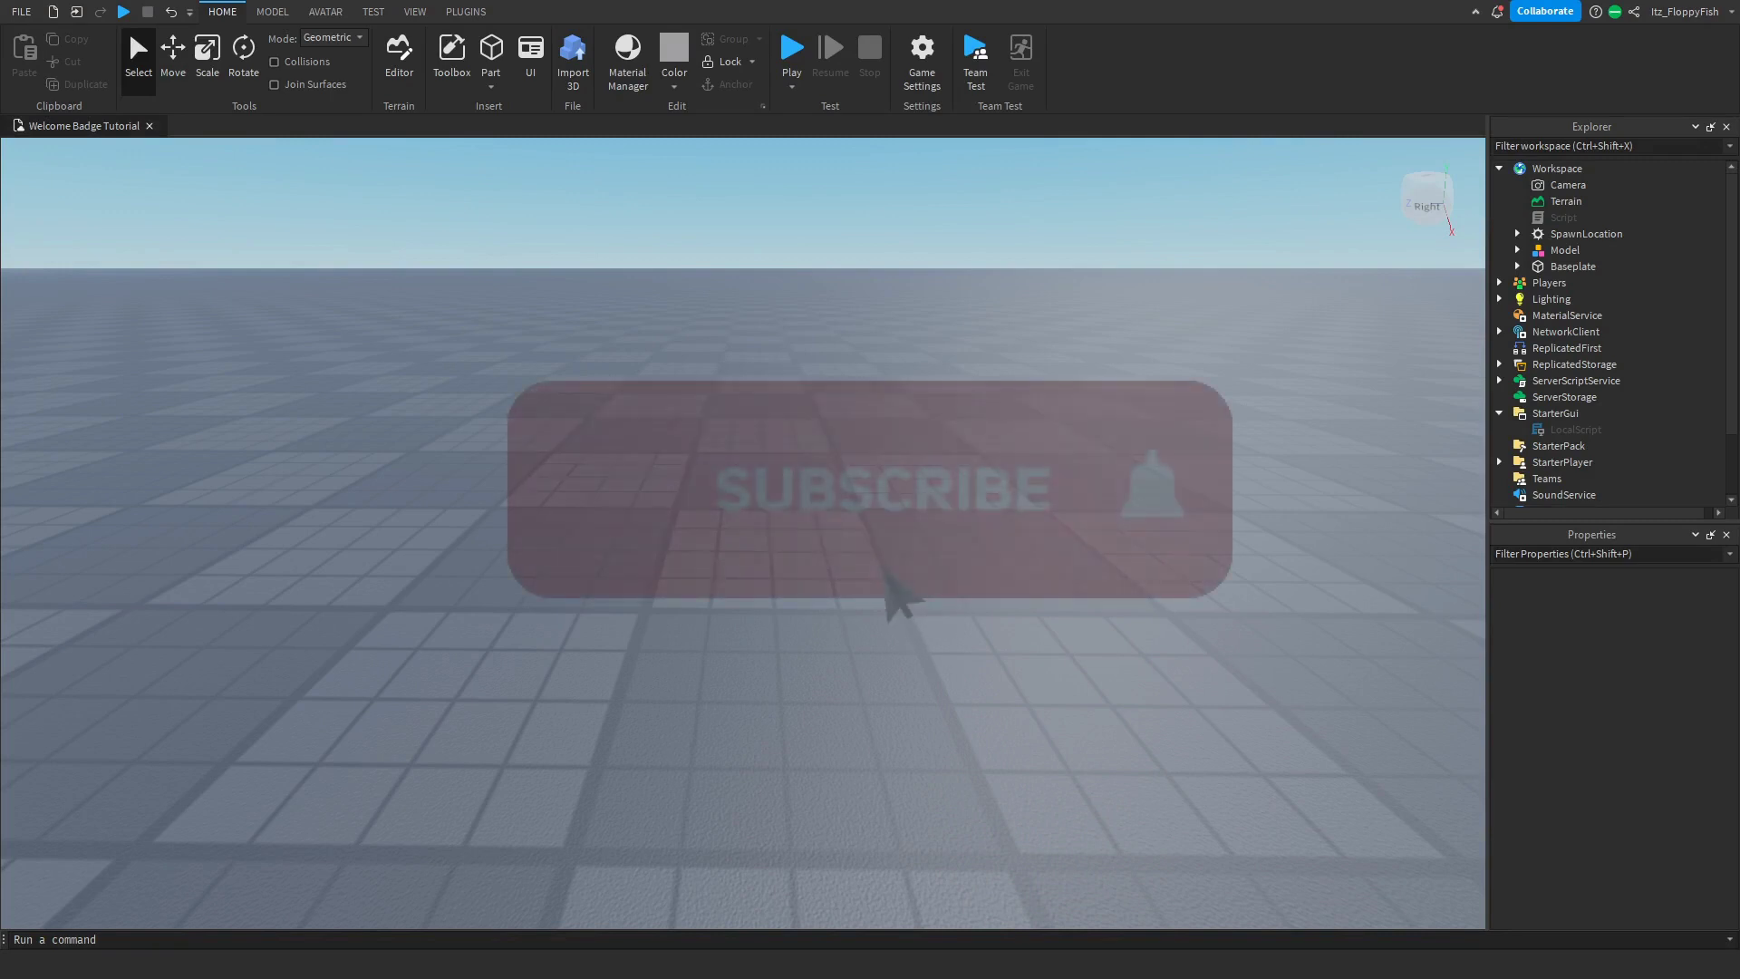
right_drag(691, 418, 691, 417)
click(485, 51)
right_drag(574, 302, 574, 302)
click(219, 58)
drag(813, 586, 1002, 598)
right_drag(1002, 598, 1003, 598)
Scale the part into an upright wall 10.4 studs tall and 0.8 studs thick, then deselect it
drag(794, 582, 804, 435)
right_drag(804, 435, 803, 440)
drag(846, 520, 838, 527)
right_drag(839, 528, 824, 497)
drag(806, 508, 810, 521)
drag(760, 408, 765, 373)
right_drag(765, 374, 847, 377)
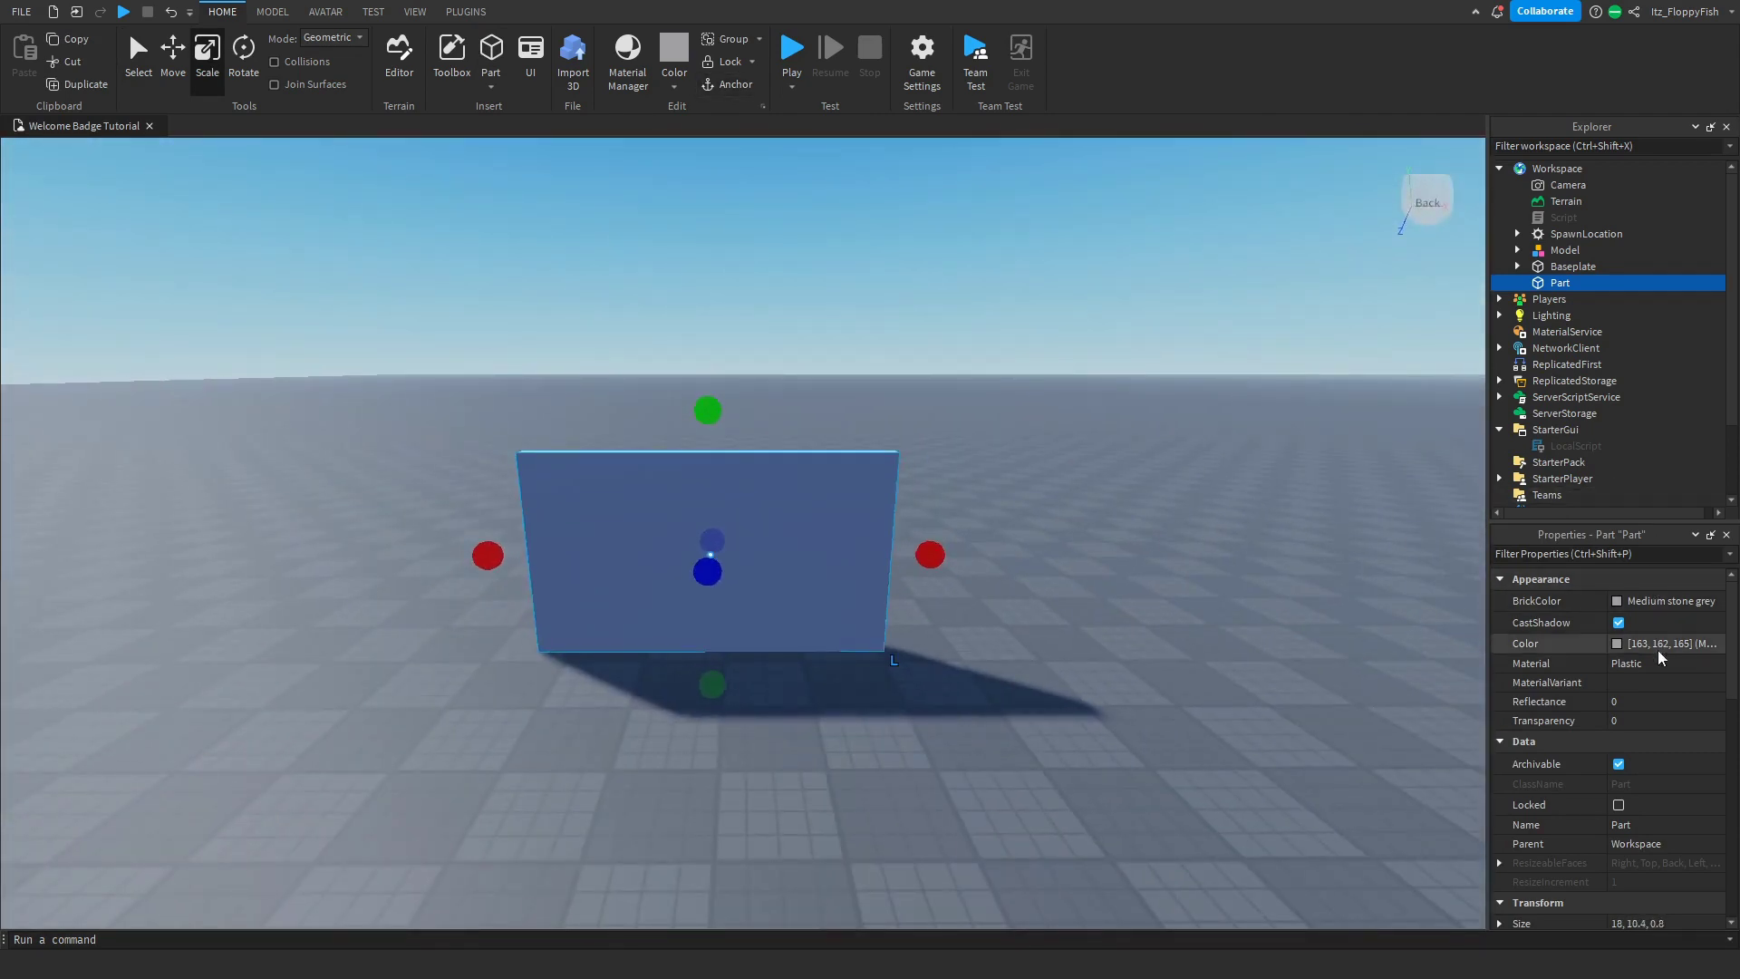
click(1126, 579)
right_drag(1125, 580, 1360, 580)
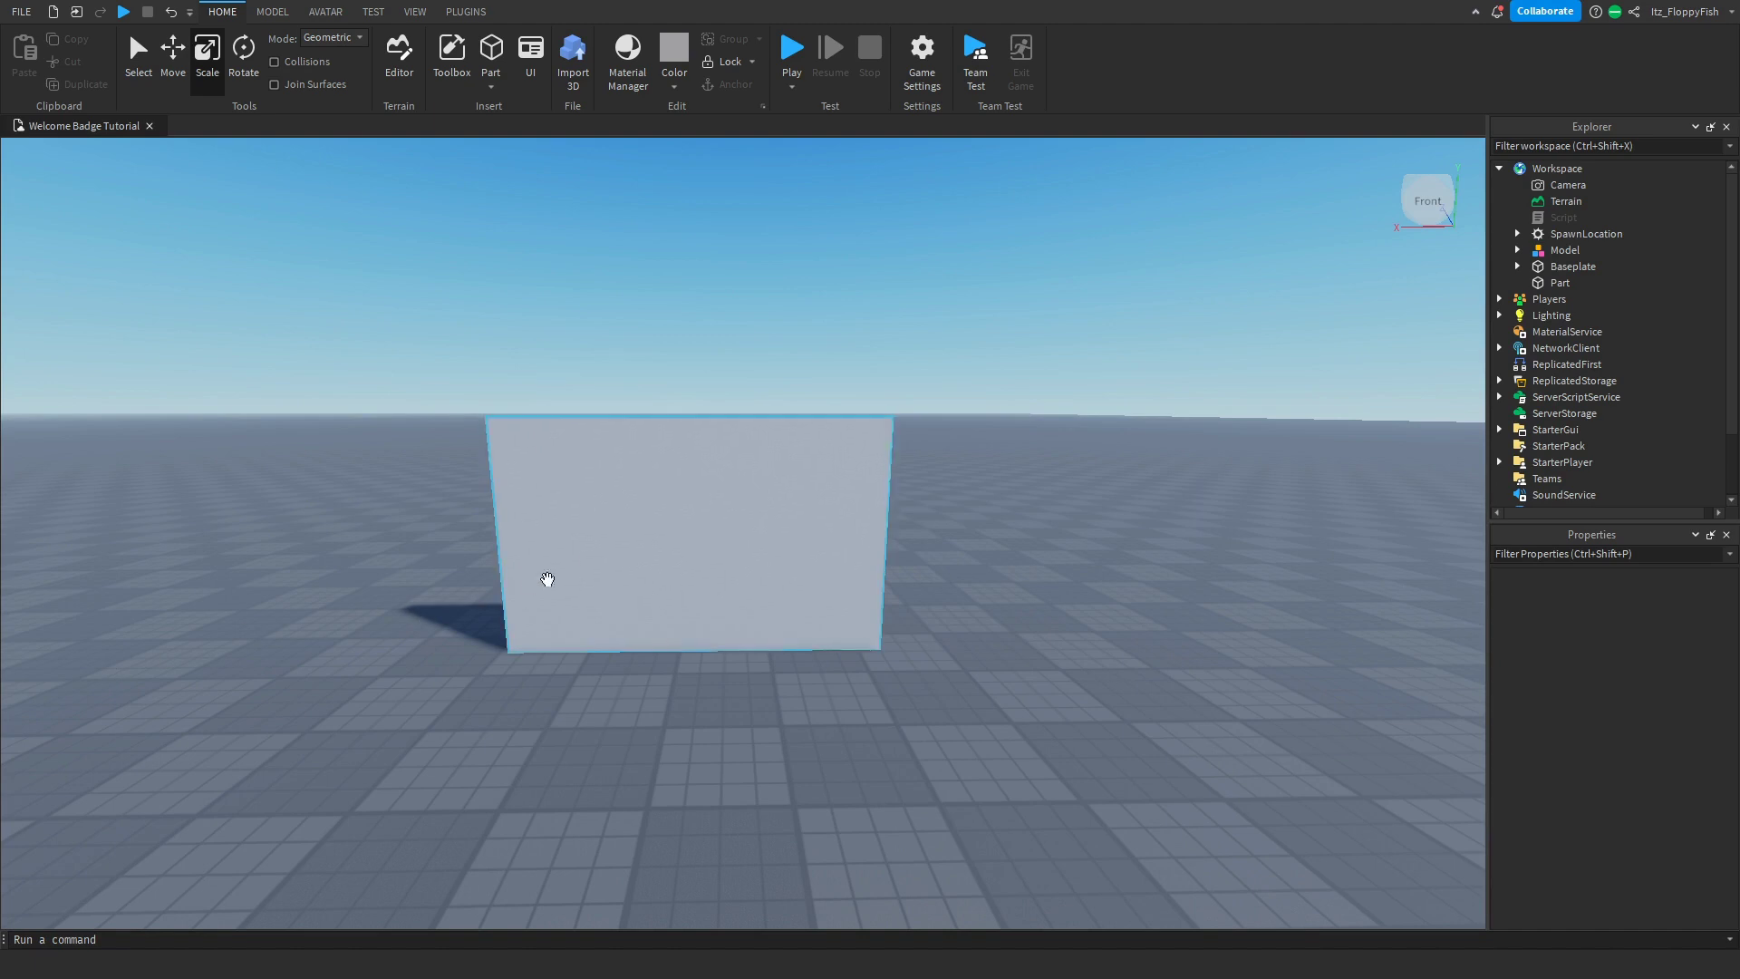
Add a SurfaceGui to the wall part
click(597, 552)
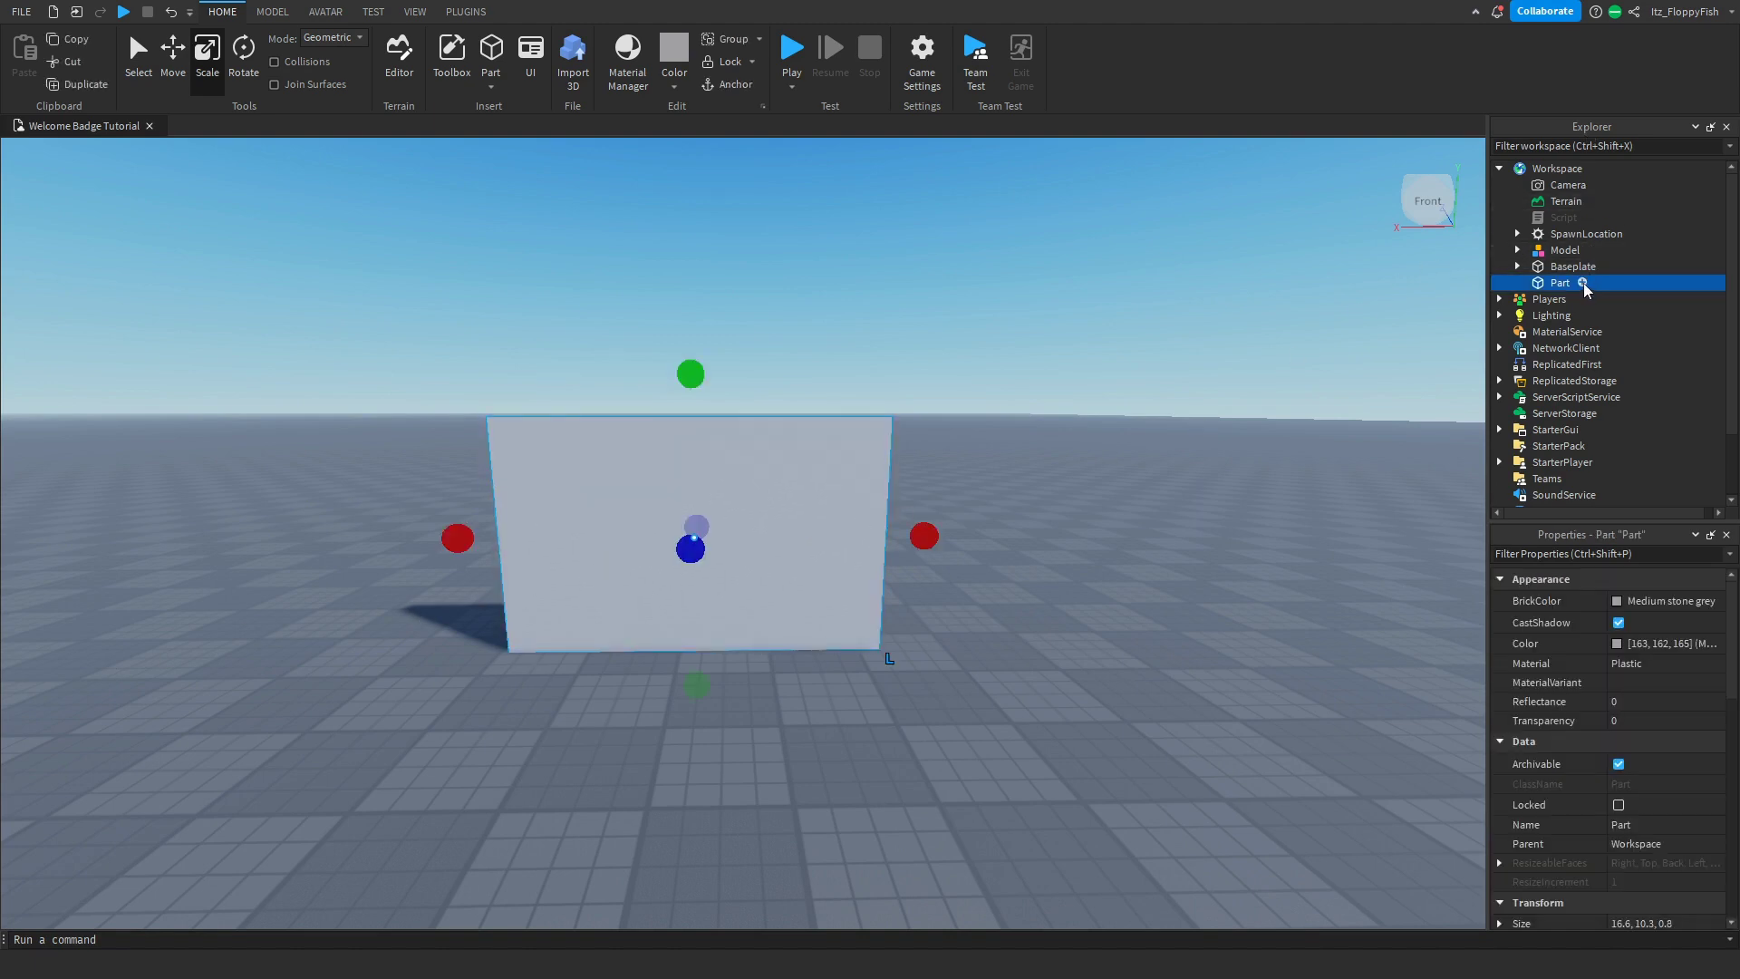
click(1583, 283)
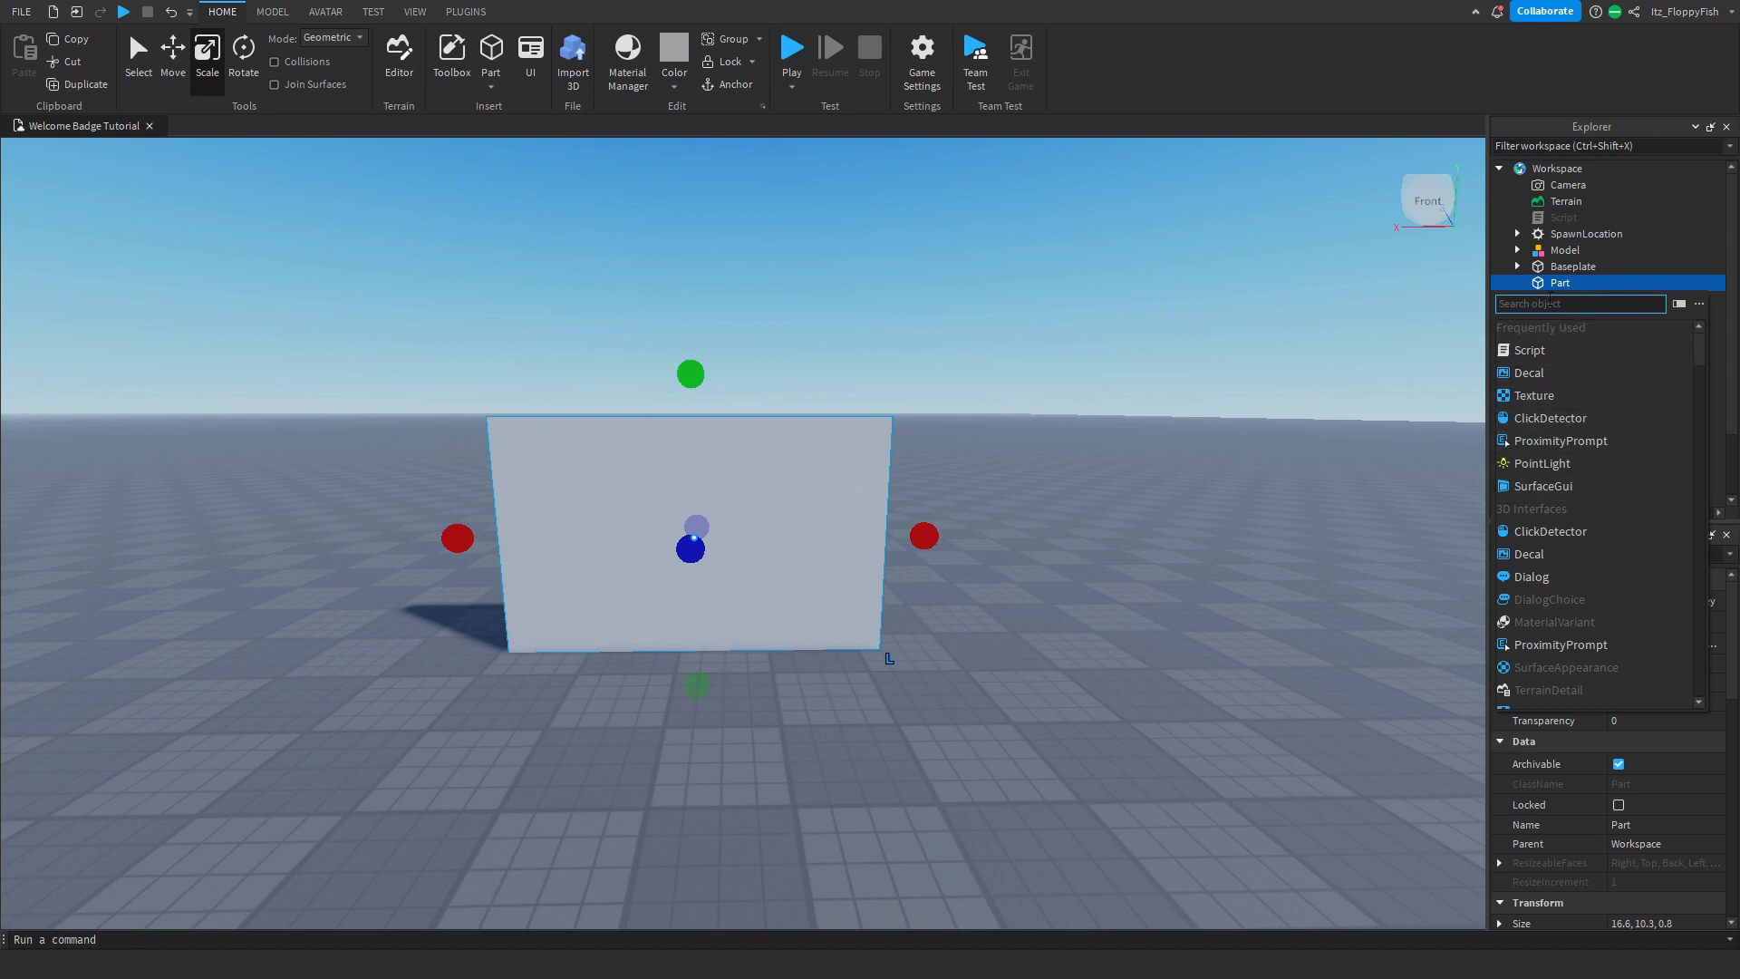
click(1549, 488)
Insert a TextLabel inside the SurfaceGui
click(1597, 301)
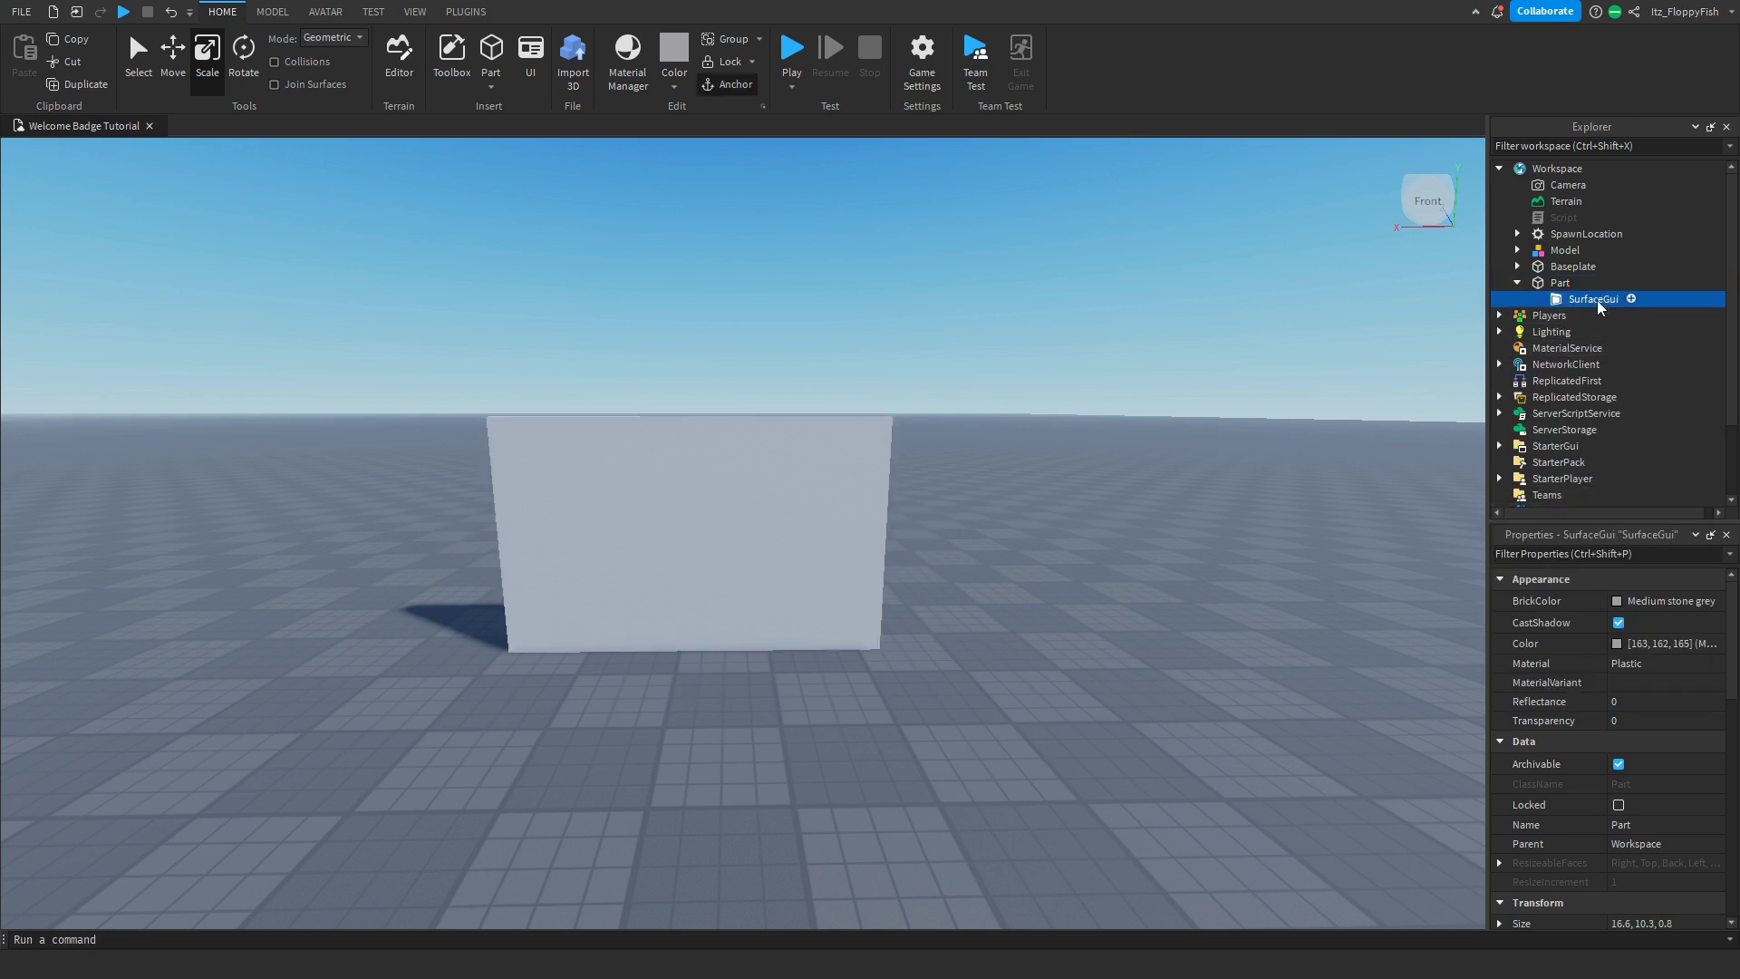
click(1632, 298)
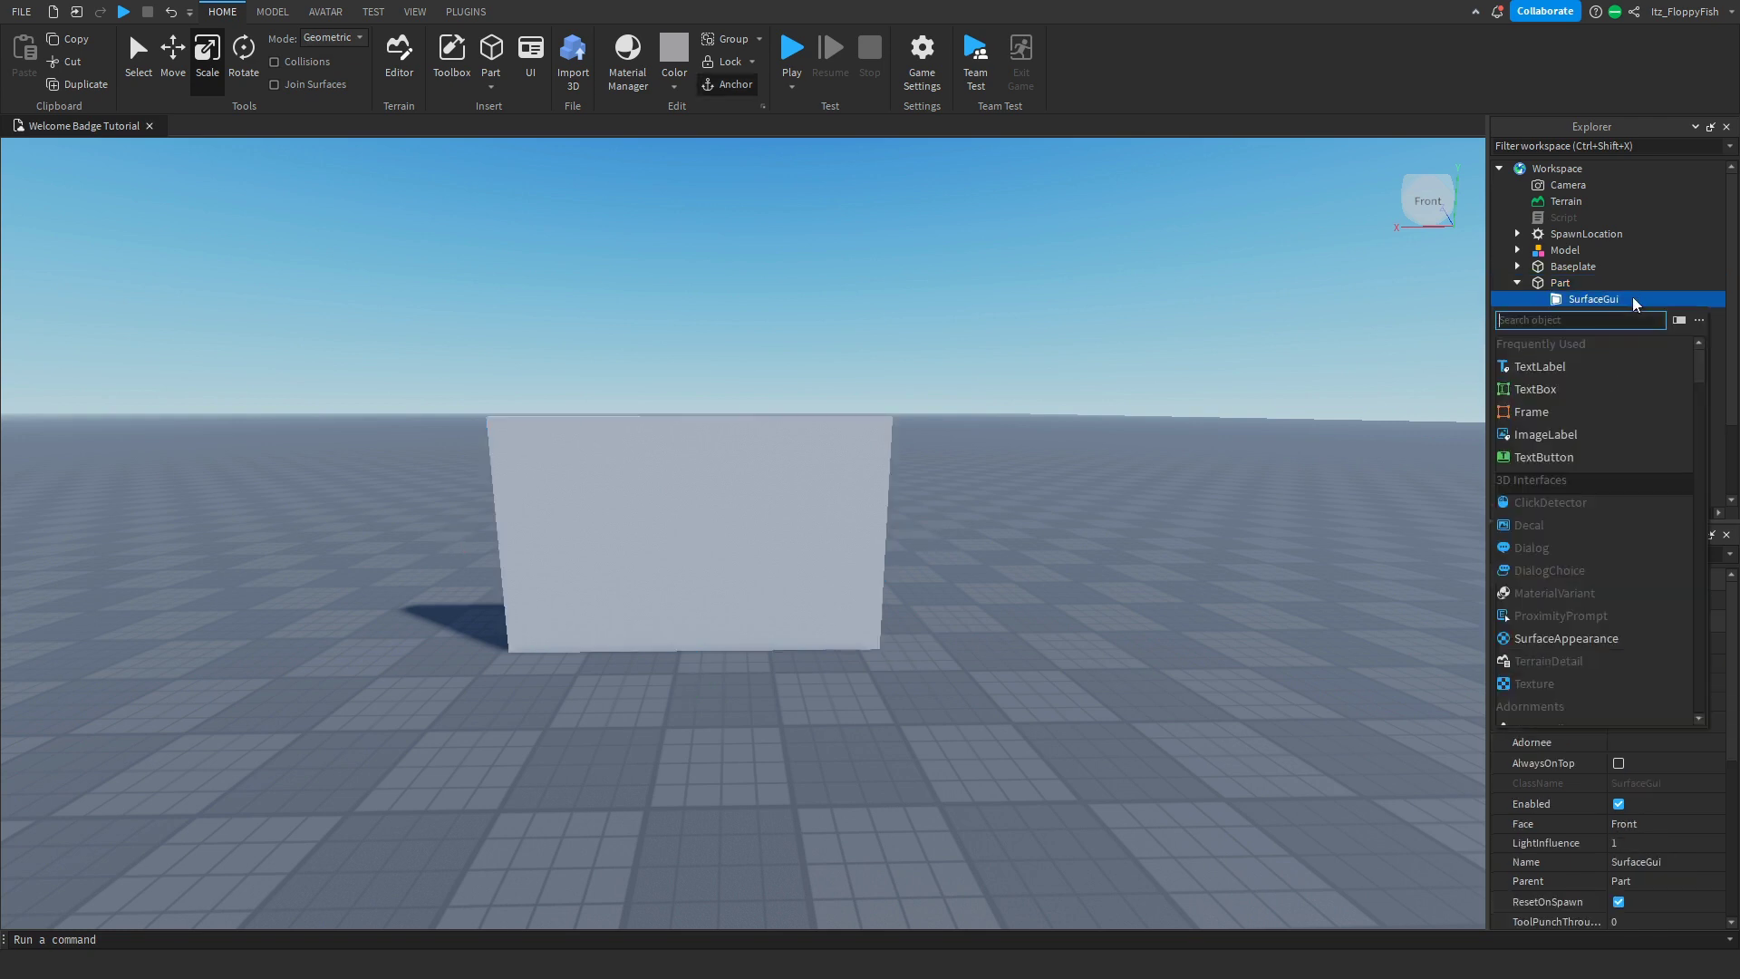
click(1597, 366)
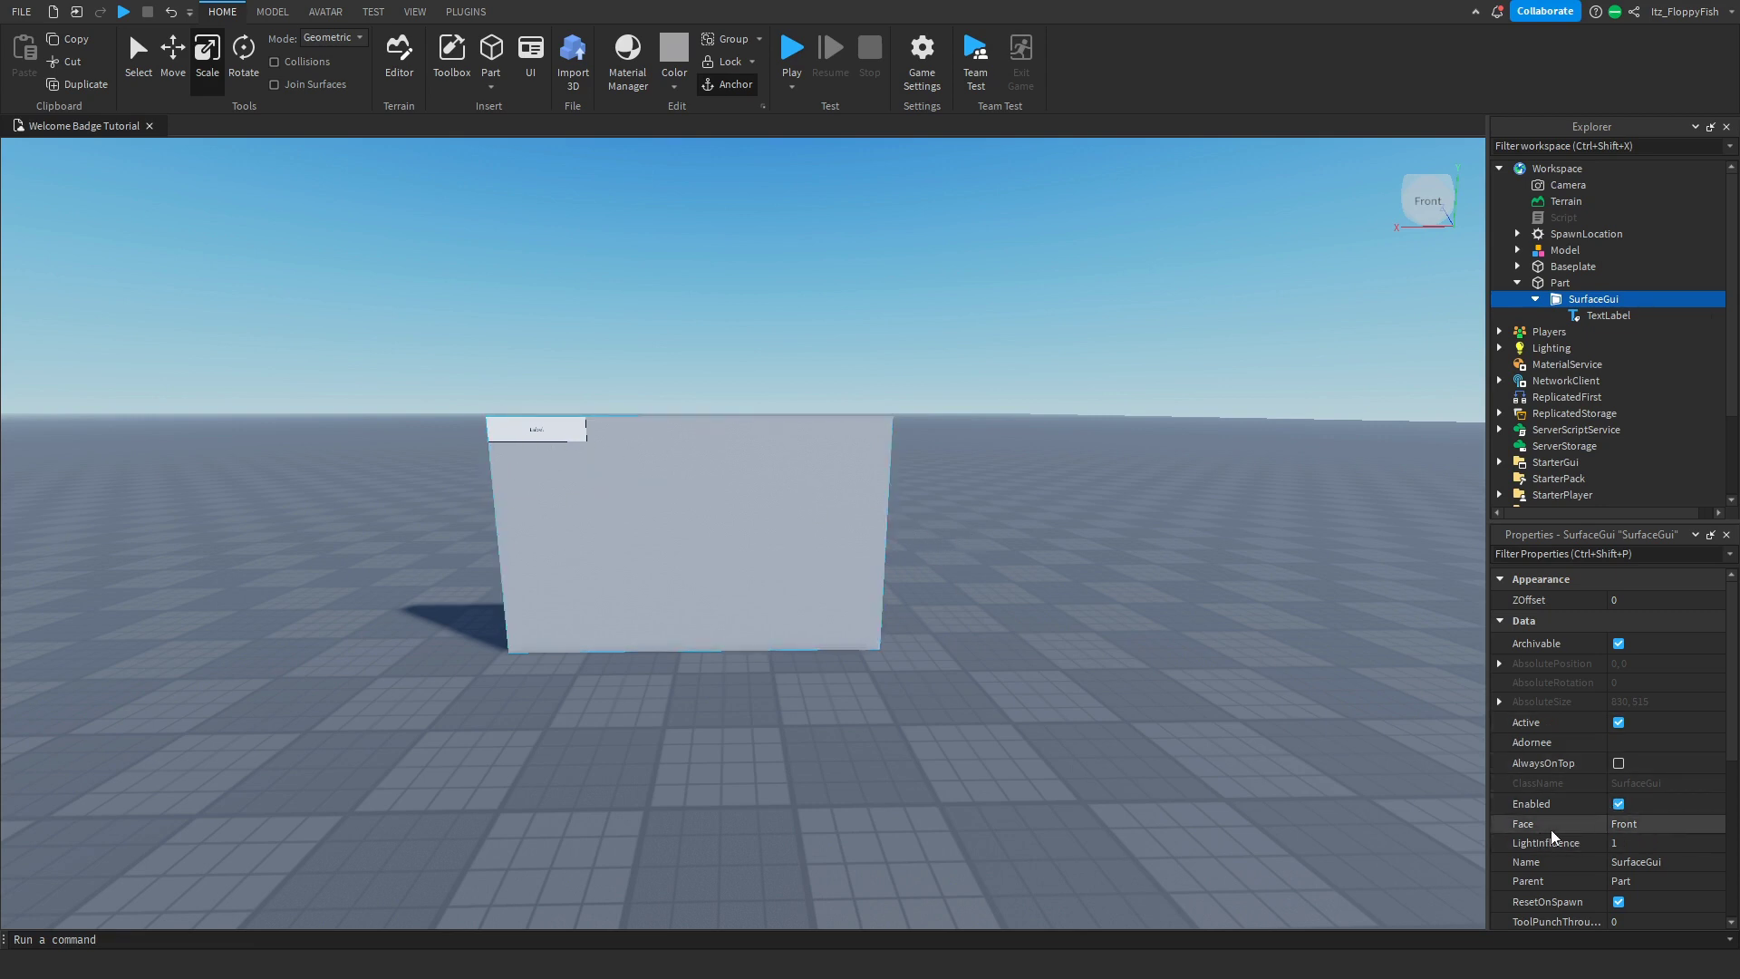
Set the SurfaceGui's Face to Back, after briefly trying Bottom
click(1635, 828)
click(1630, 829)
click(1635, 854)
click(1637, 824)
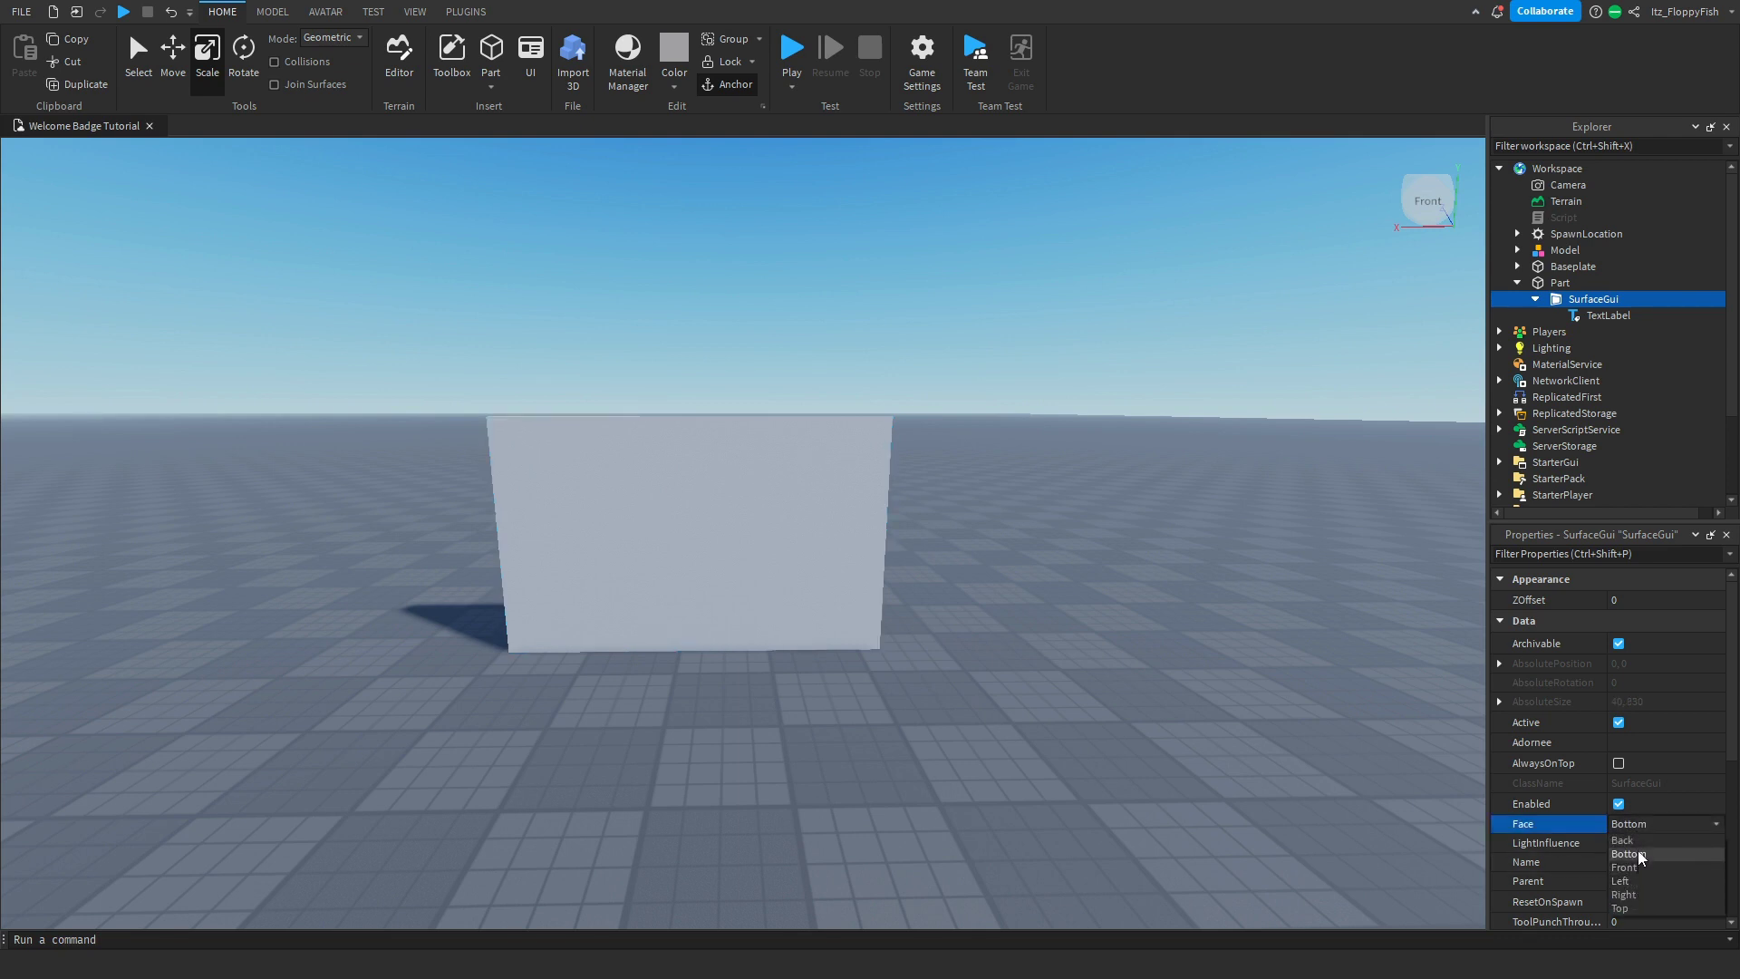
click(1638, 841)
right_drag(1231, 643, 1139, 649)
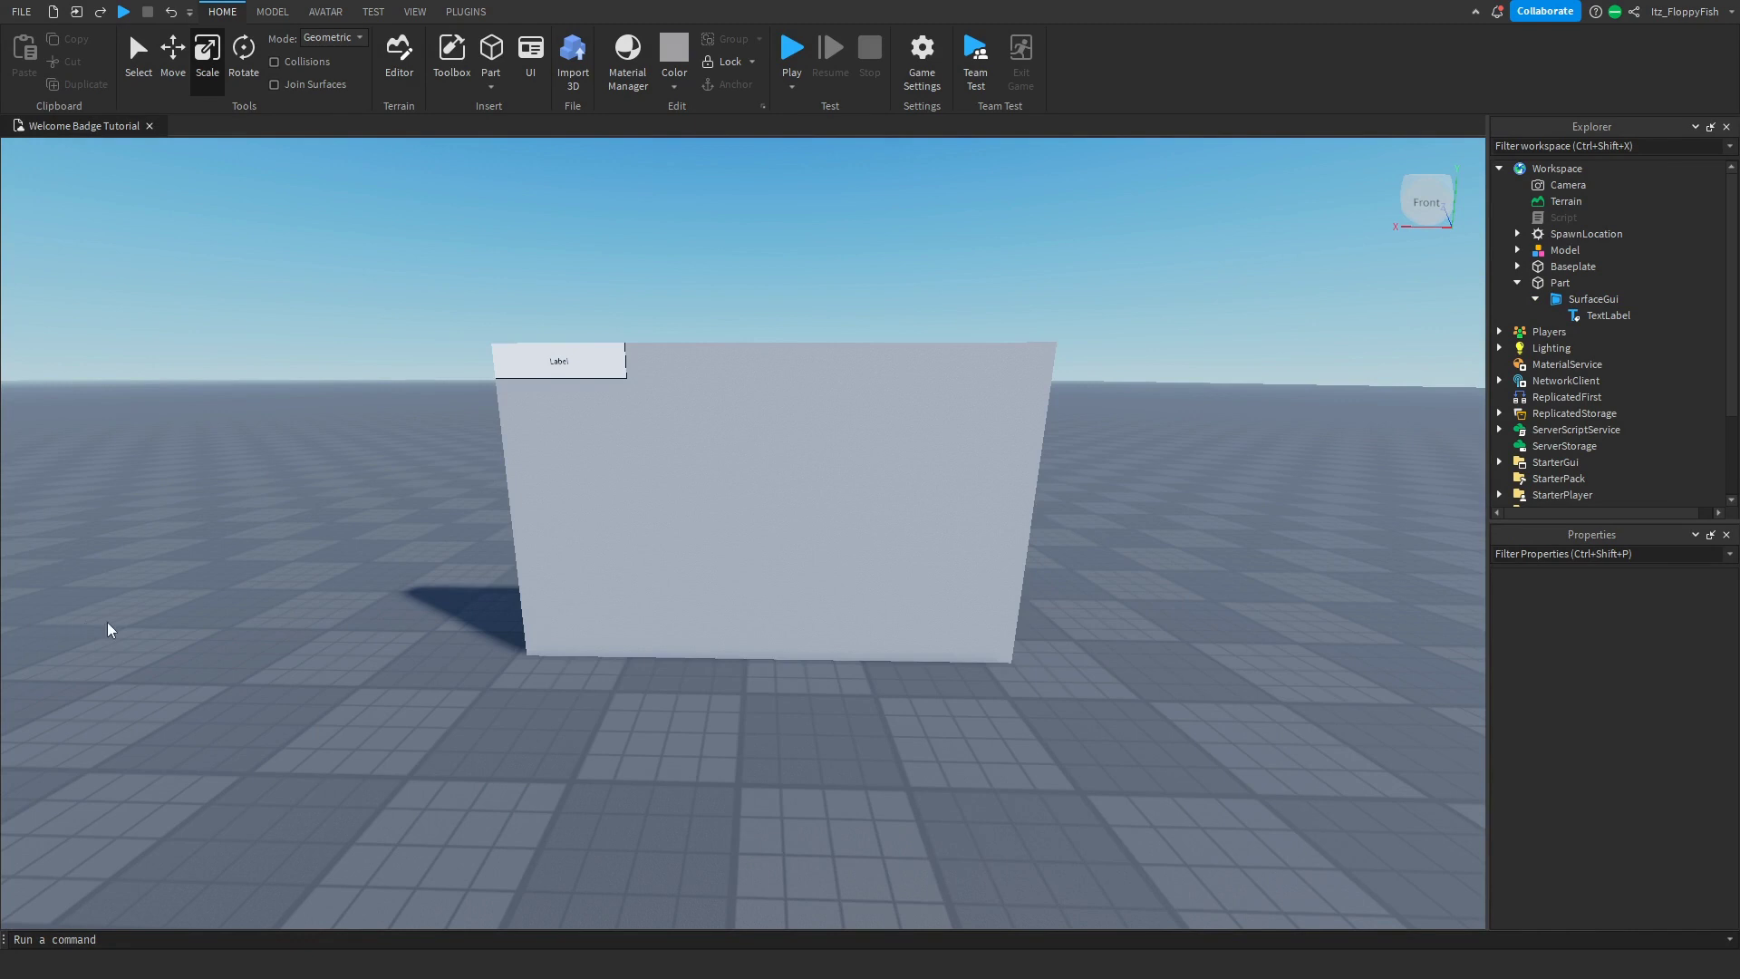
Turn on TextScaled for the TextLabel so the 'Label' text fills the wall
click(1600, 315)
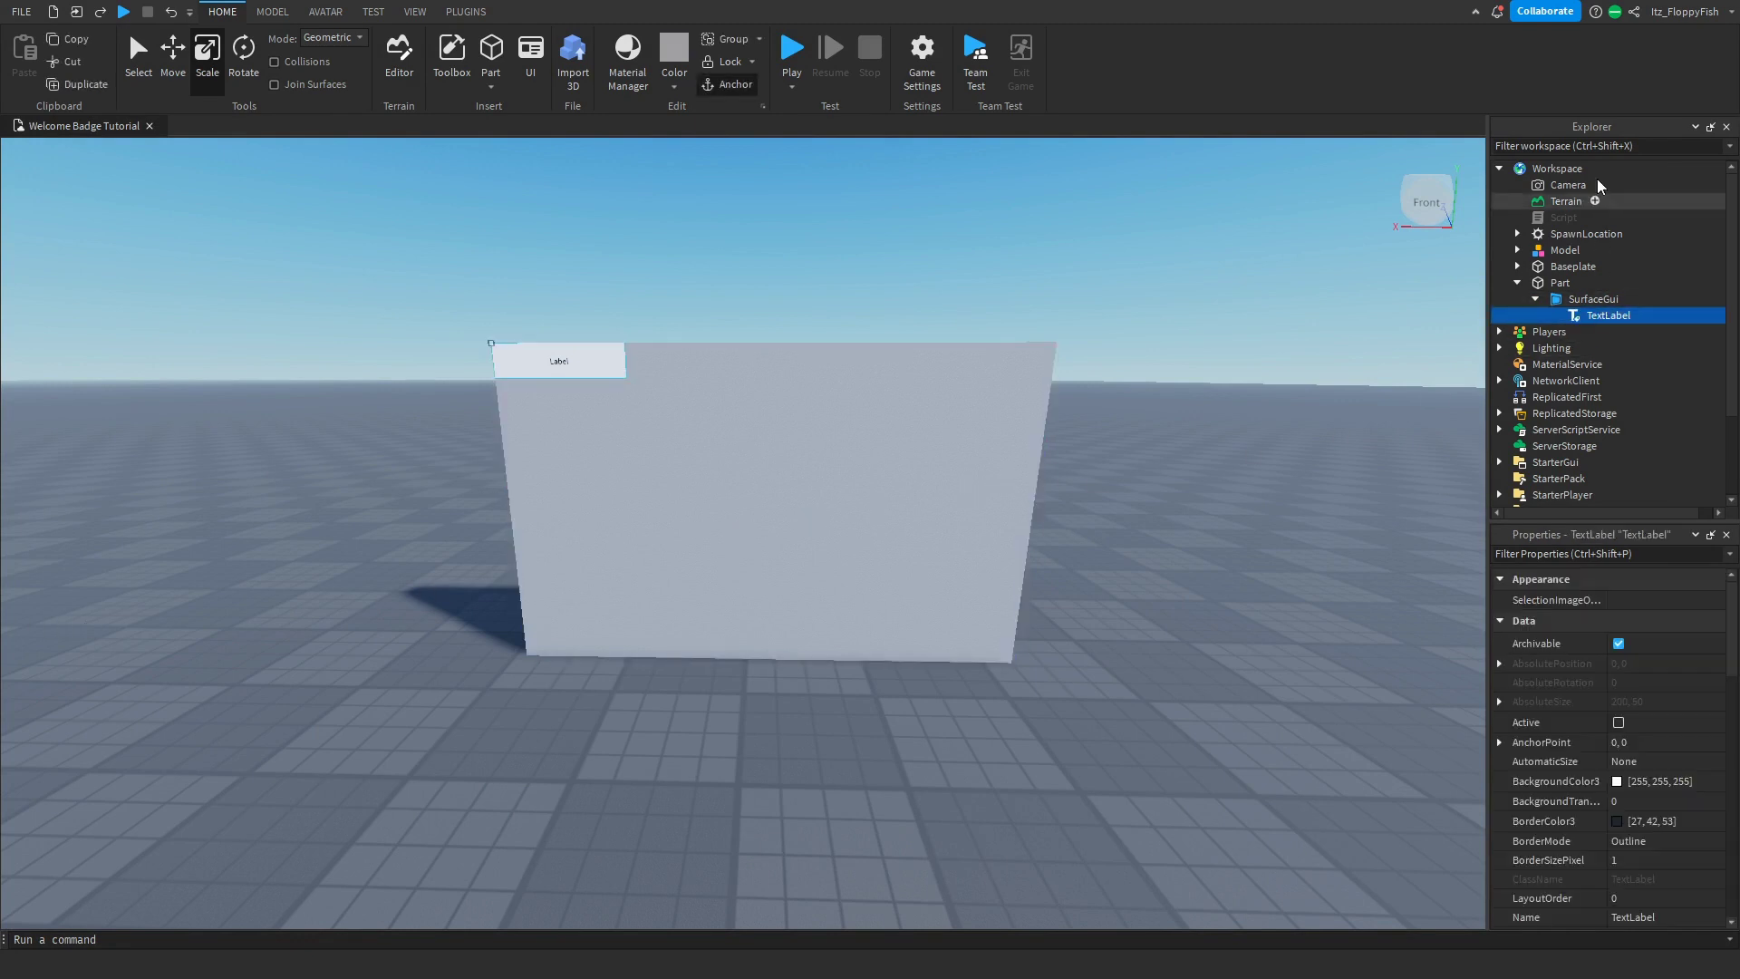
scroll(1628, 655, down, 5)
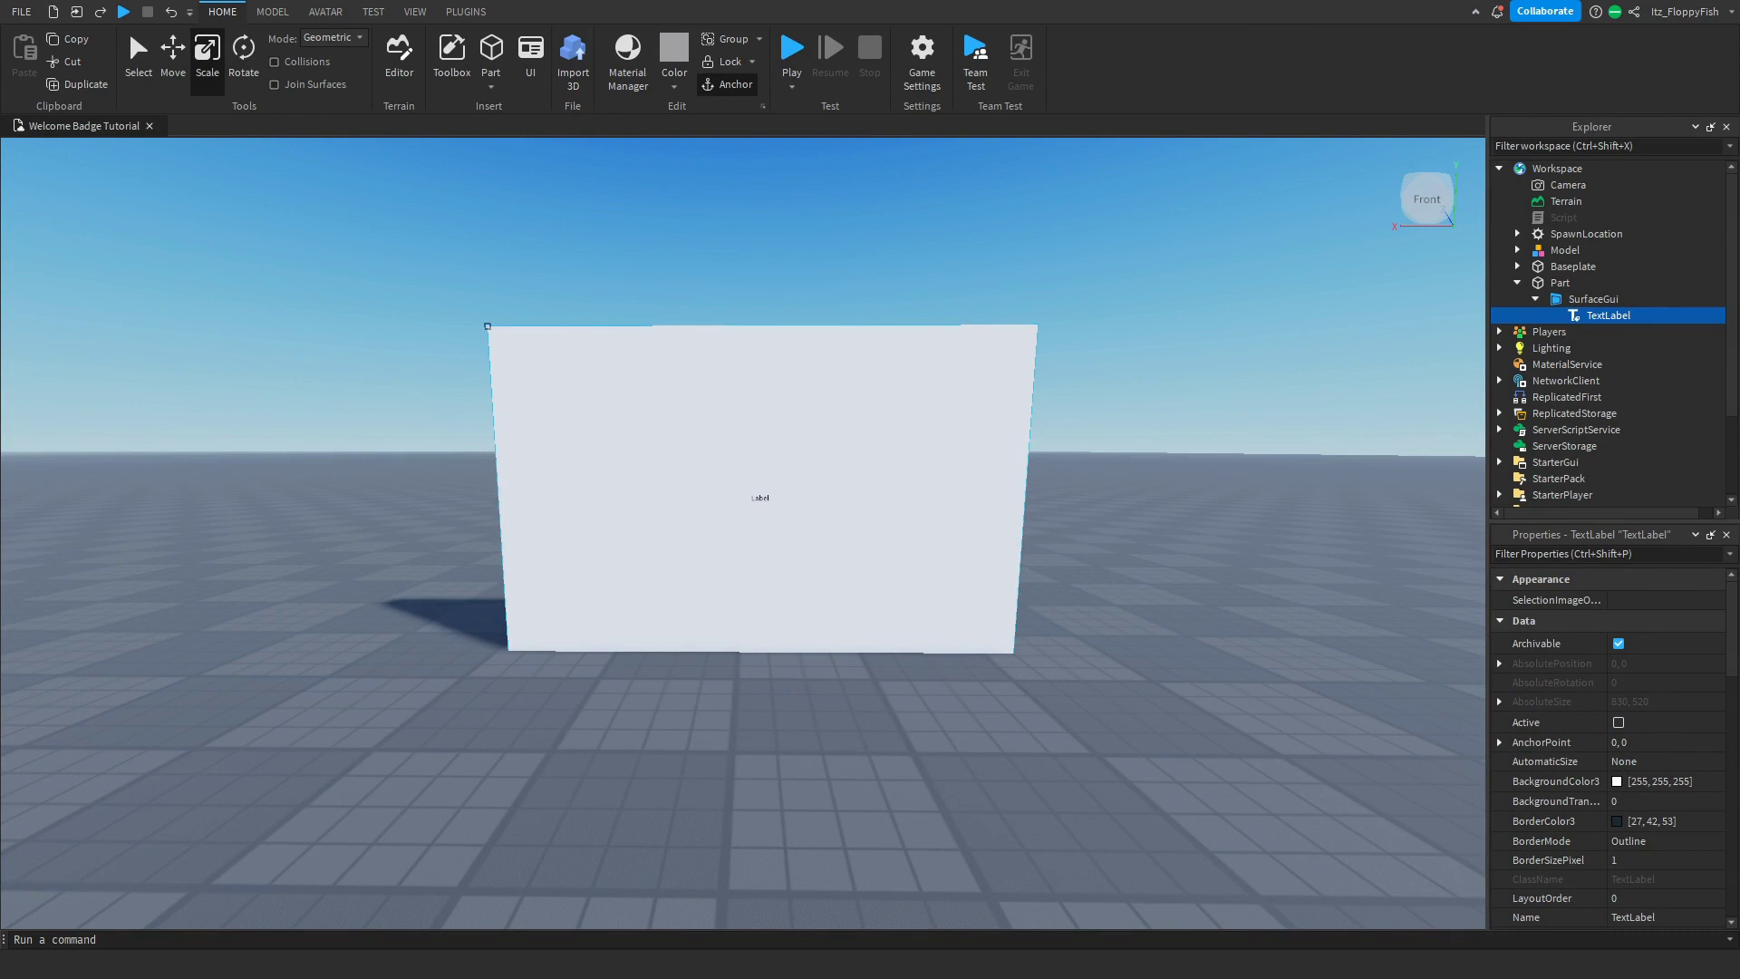
scroll(1604, 730, down, 5)
scroll(1595, 725, down, 9)
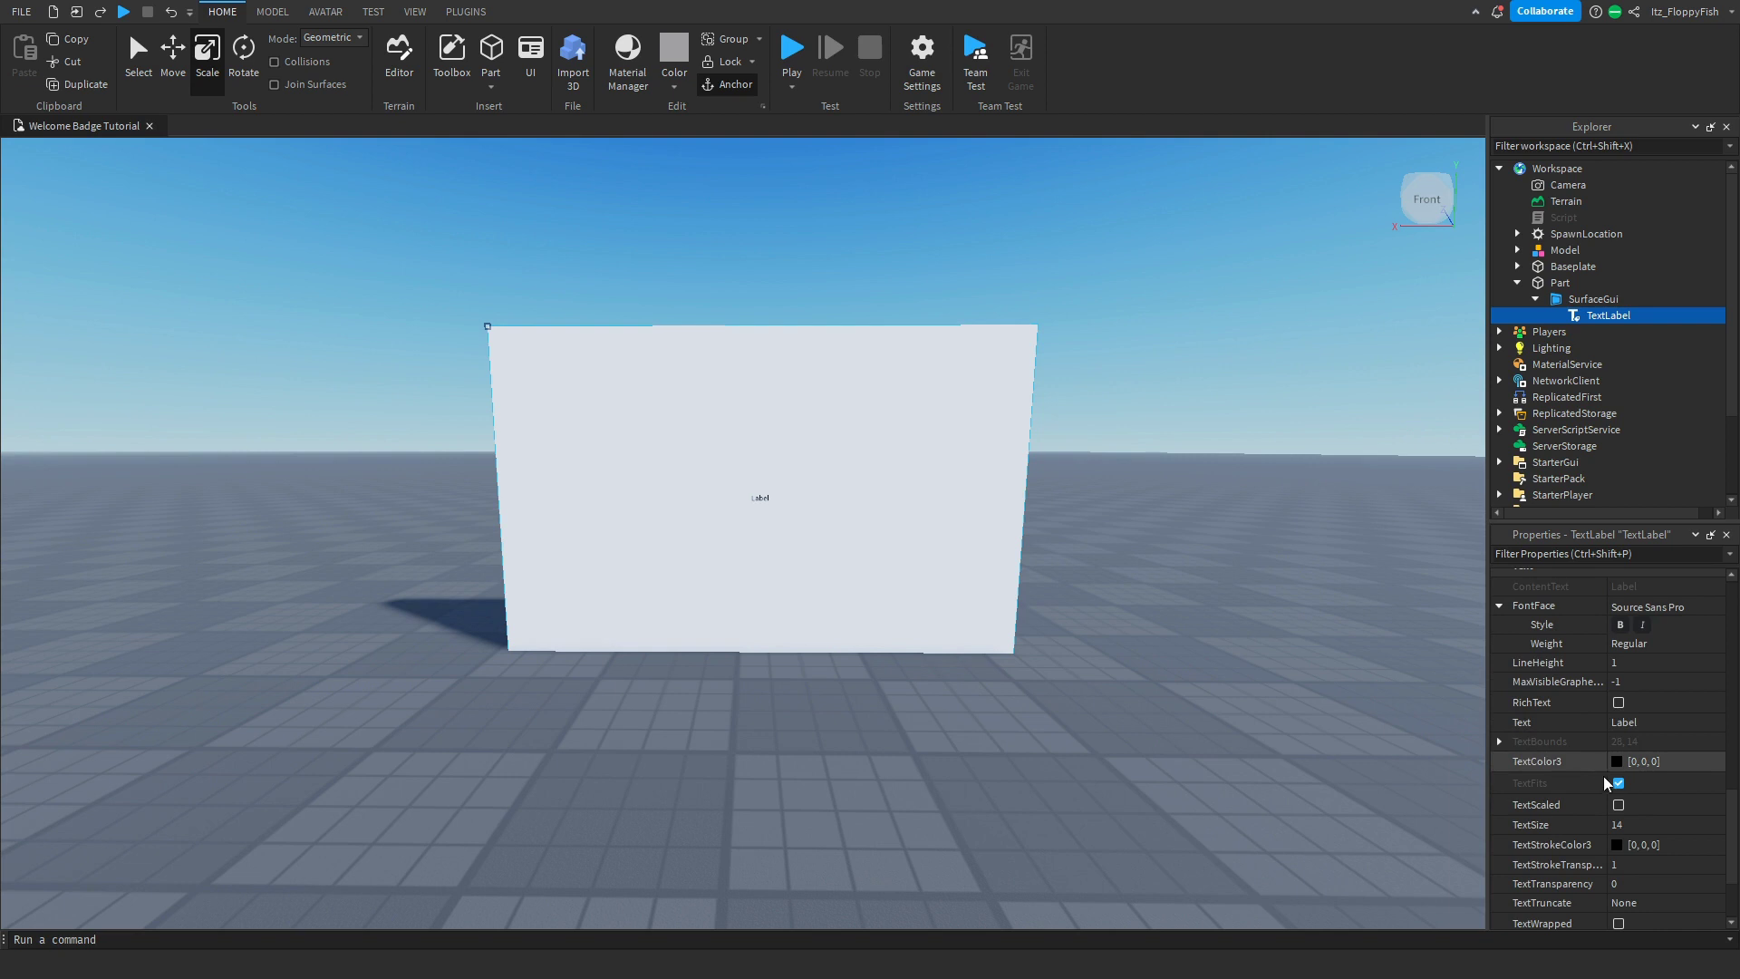
click(1620, 805)
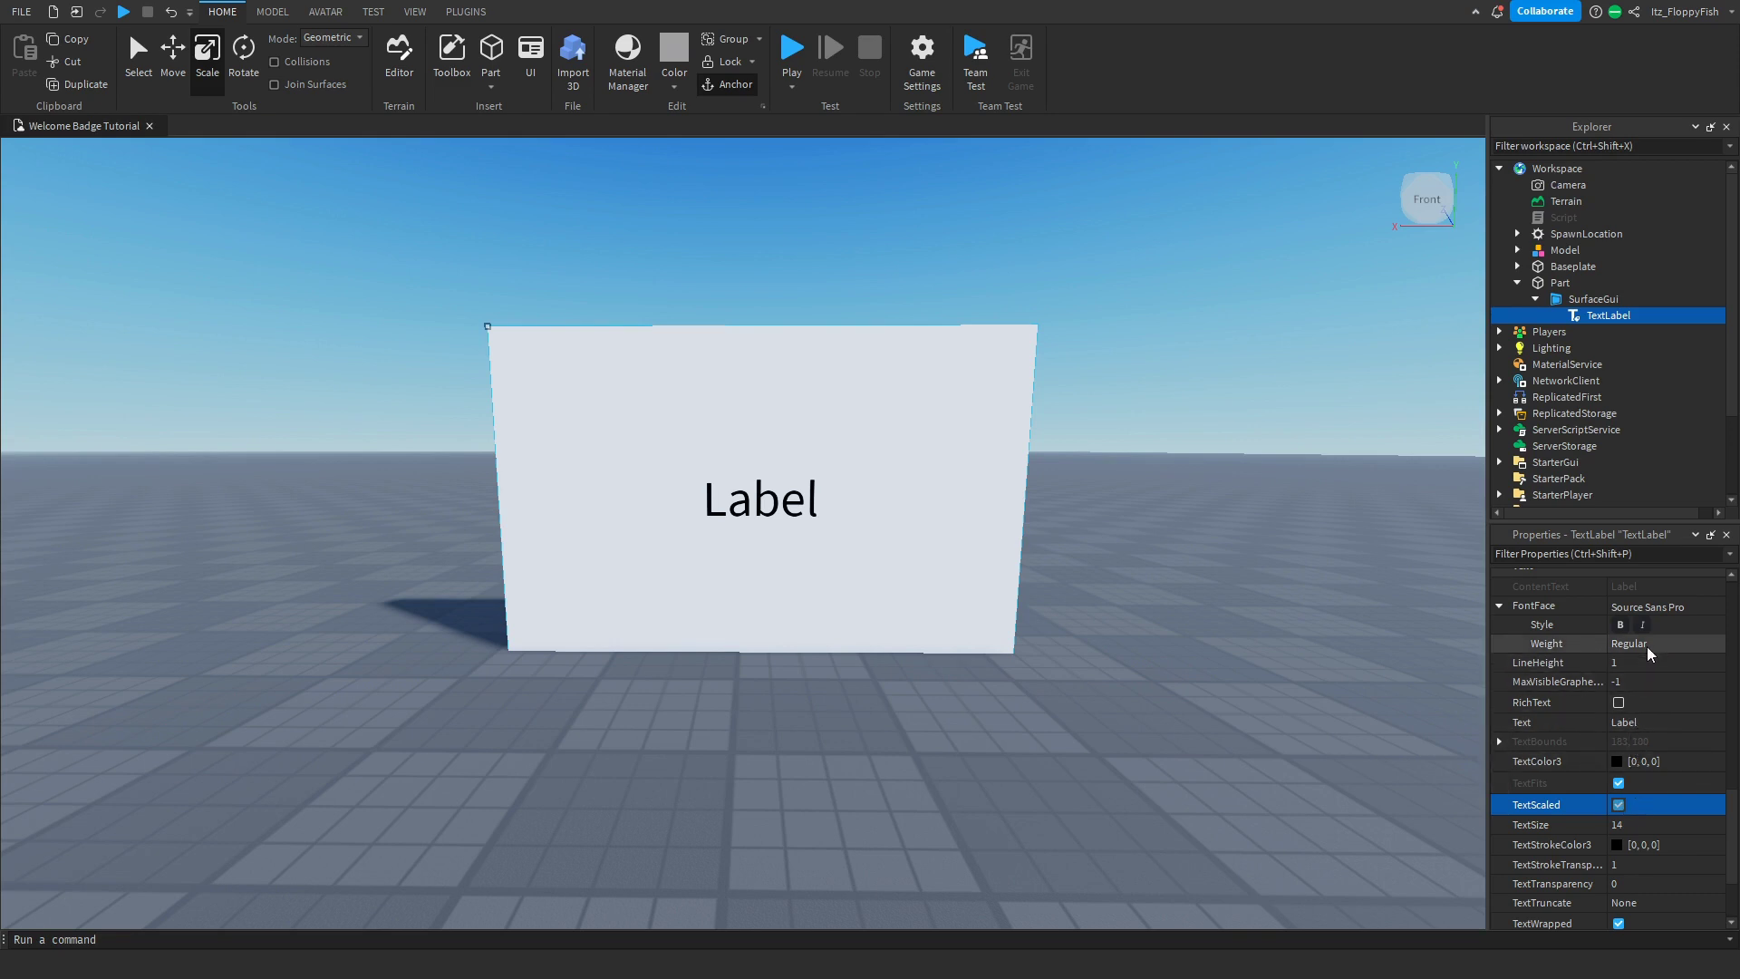
click(1650, 609)
Set the label's FontFace to Fredoka One
click(1650, 609)
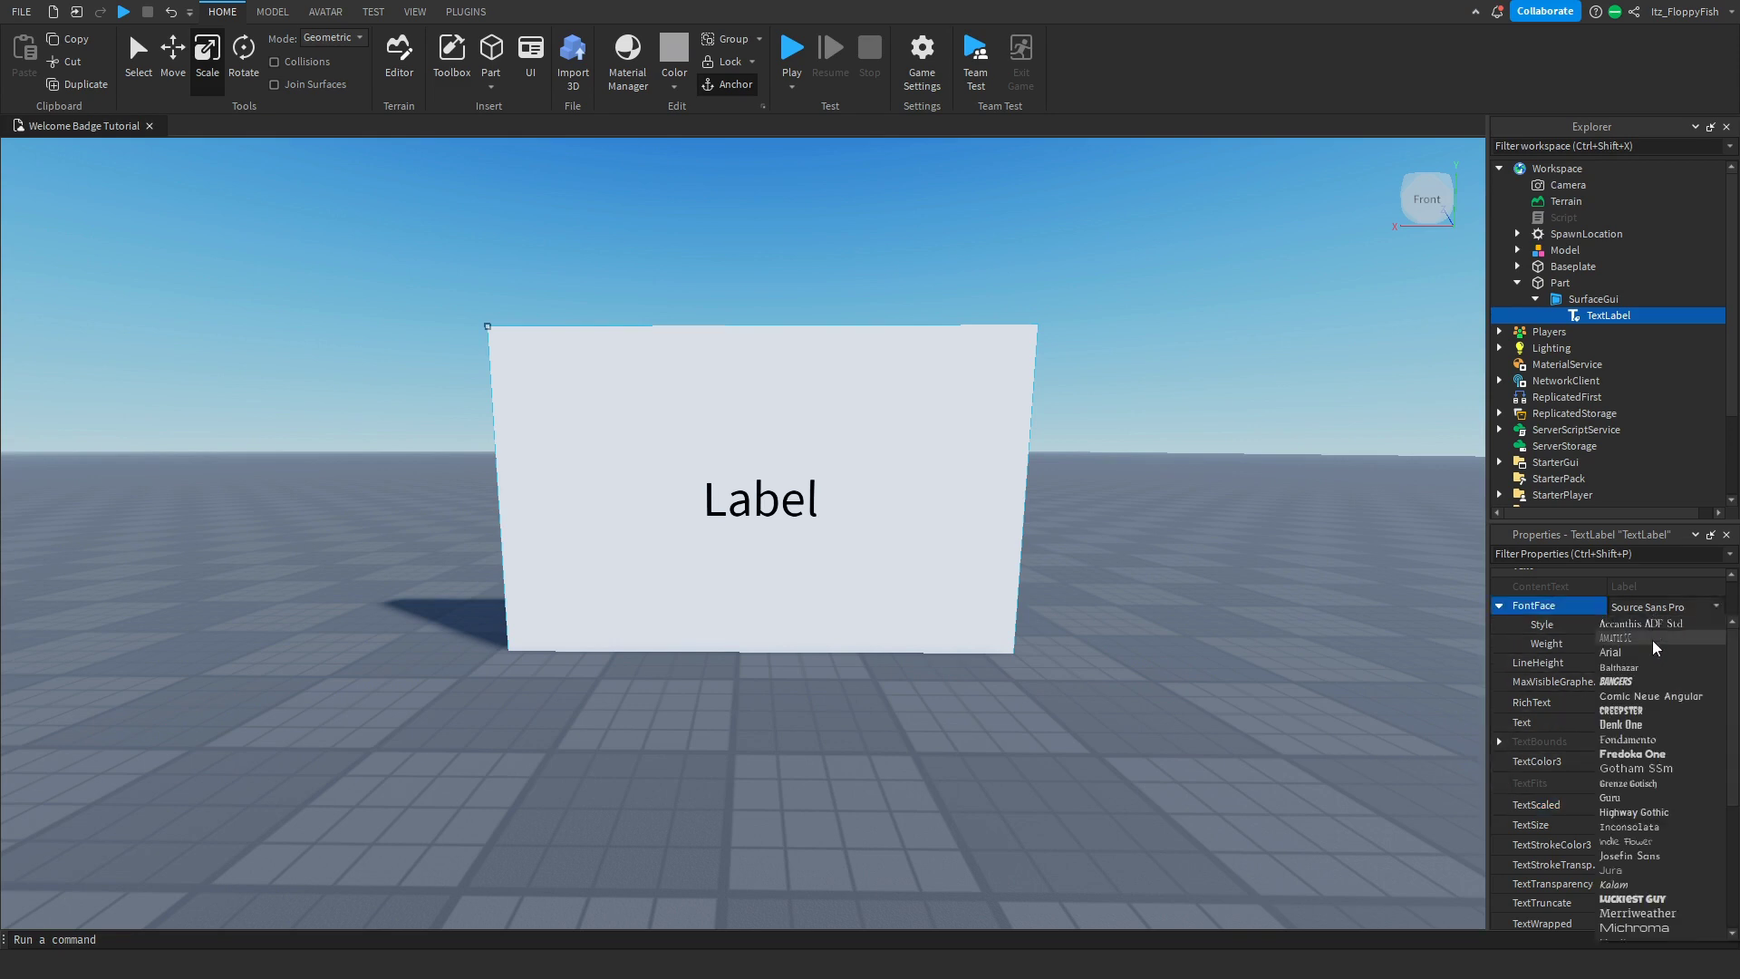
click(1643, 753)
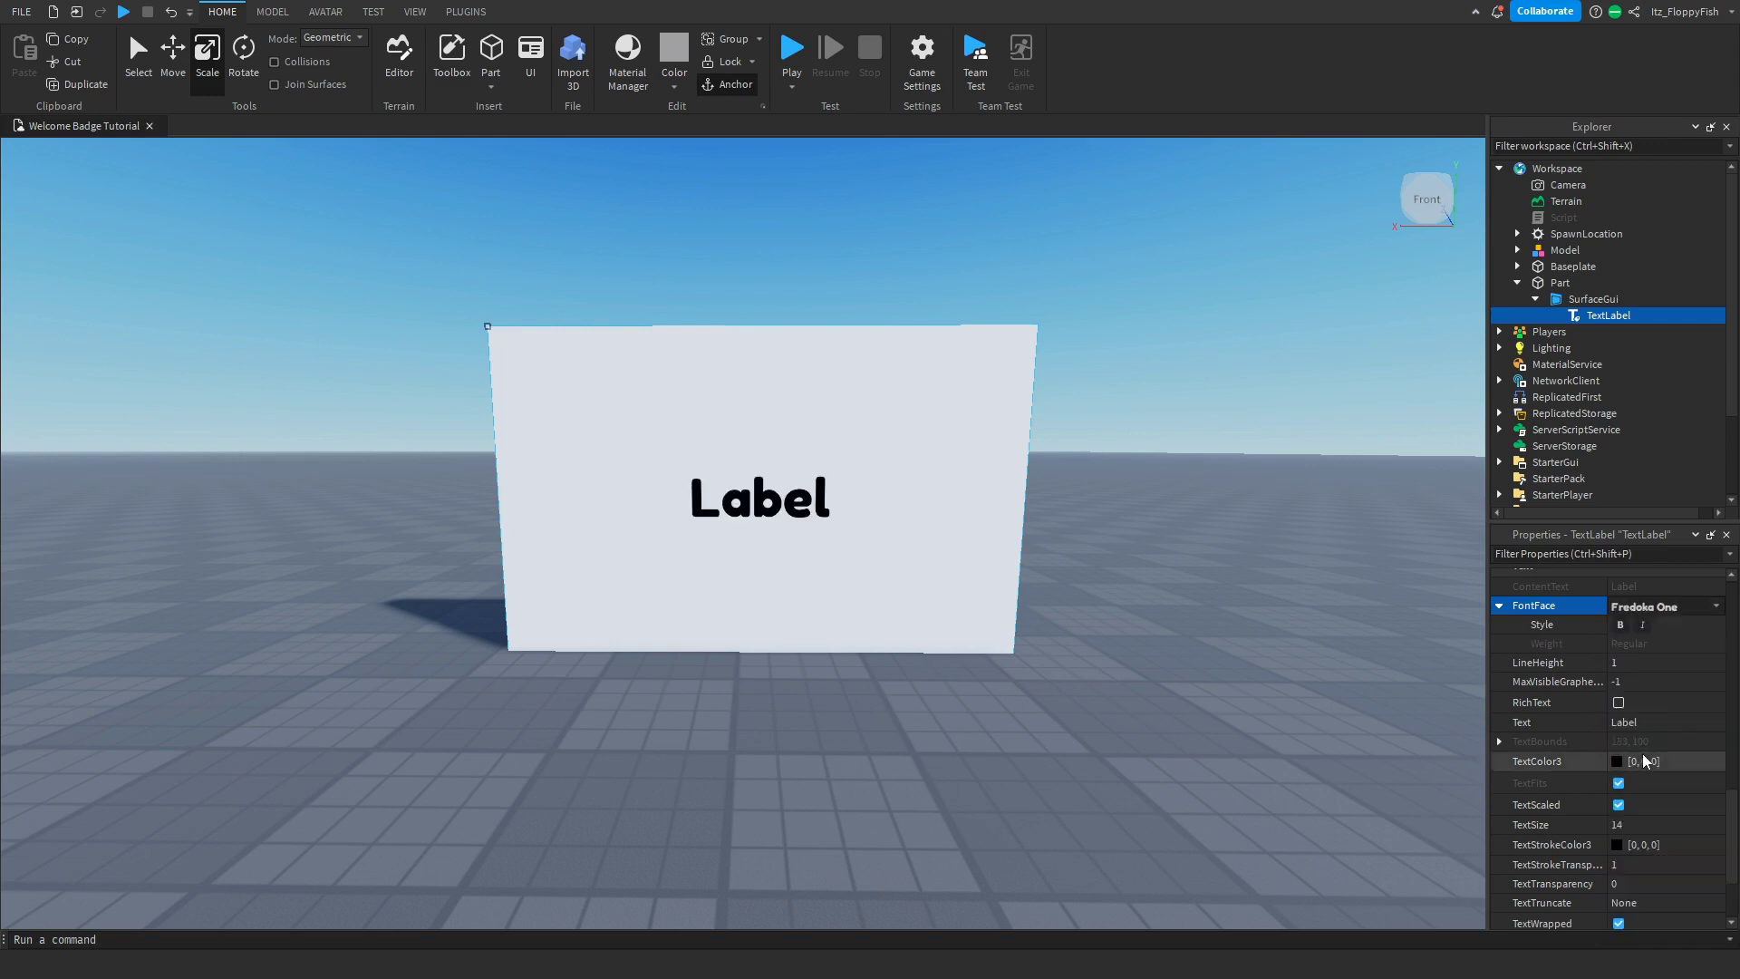
scroll(1650, 752, down, 3)
scroll(1655, 742, up, 3)
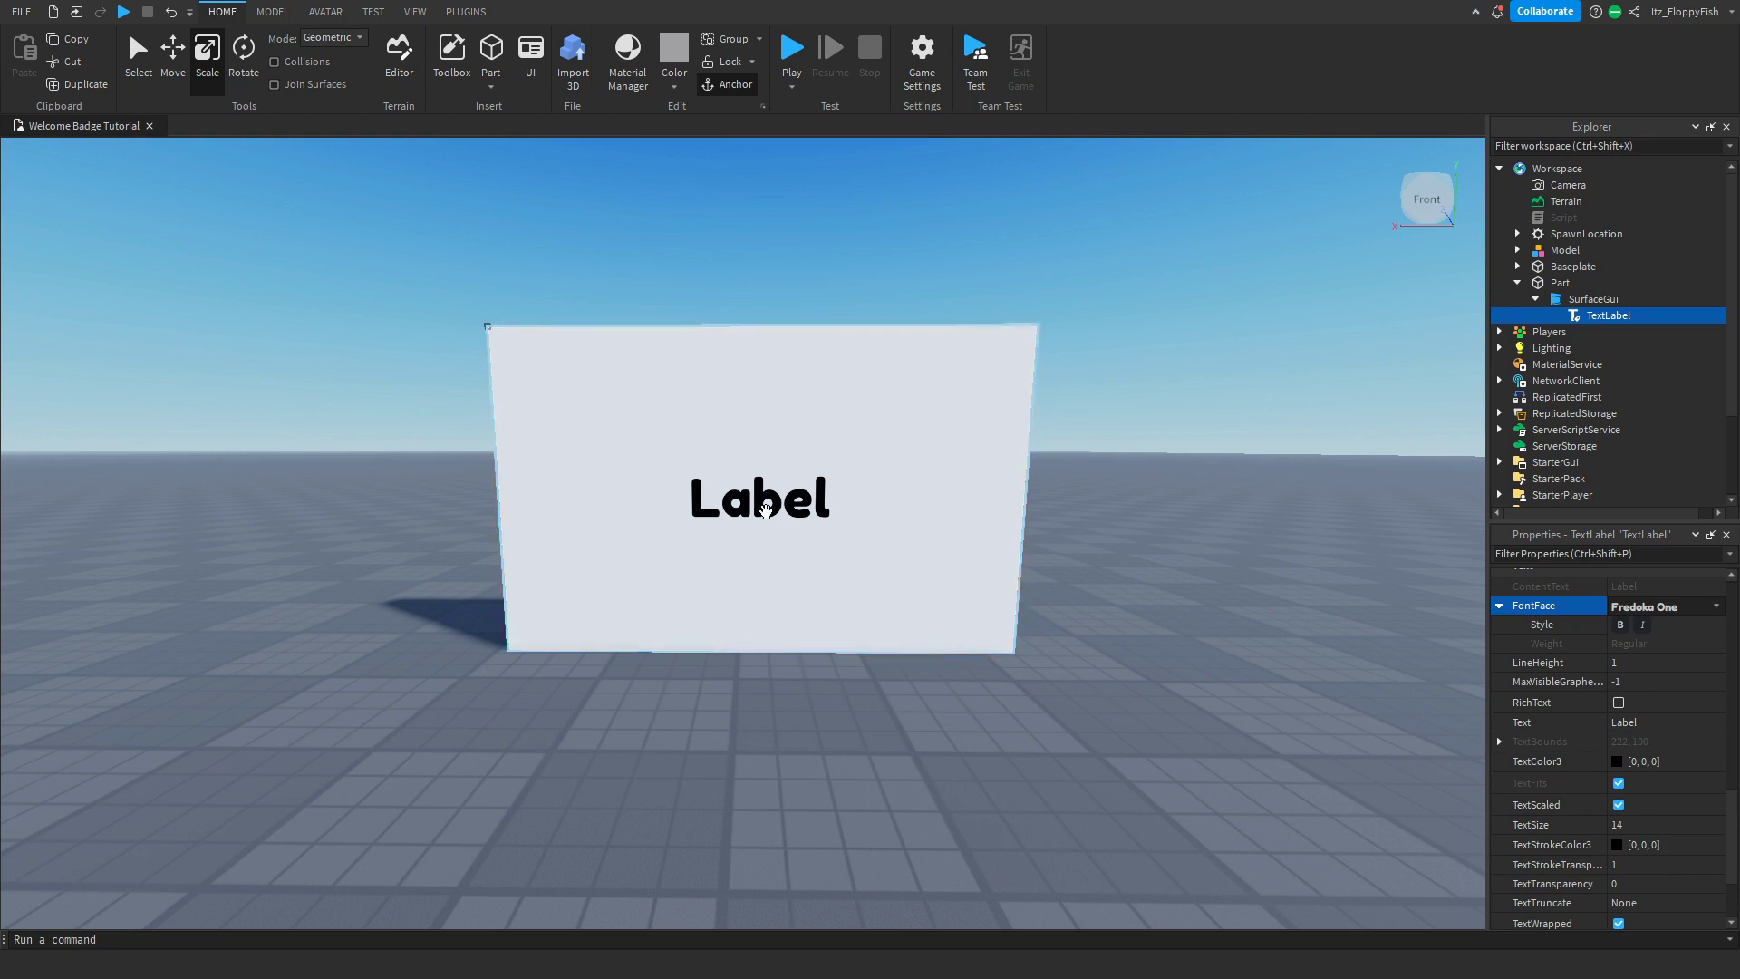
Set the wall part's BrickColor to Terra Cotta
right_drag(688, 487, 680, 532)
click(680, 532)
scroll(1632, 613, up, 5)
click(1650, 602)
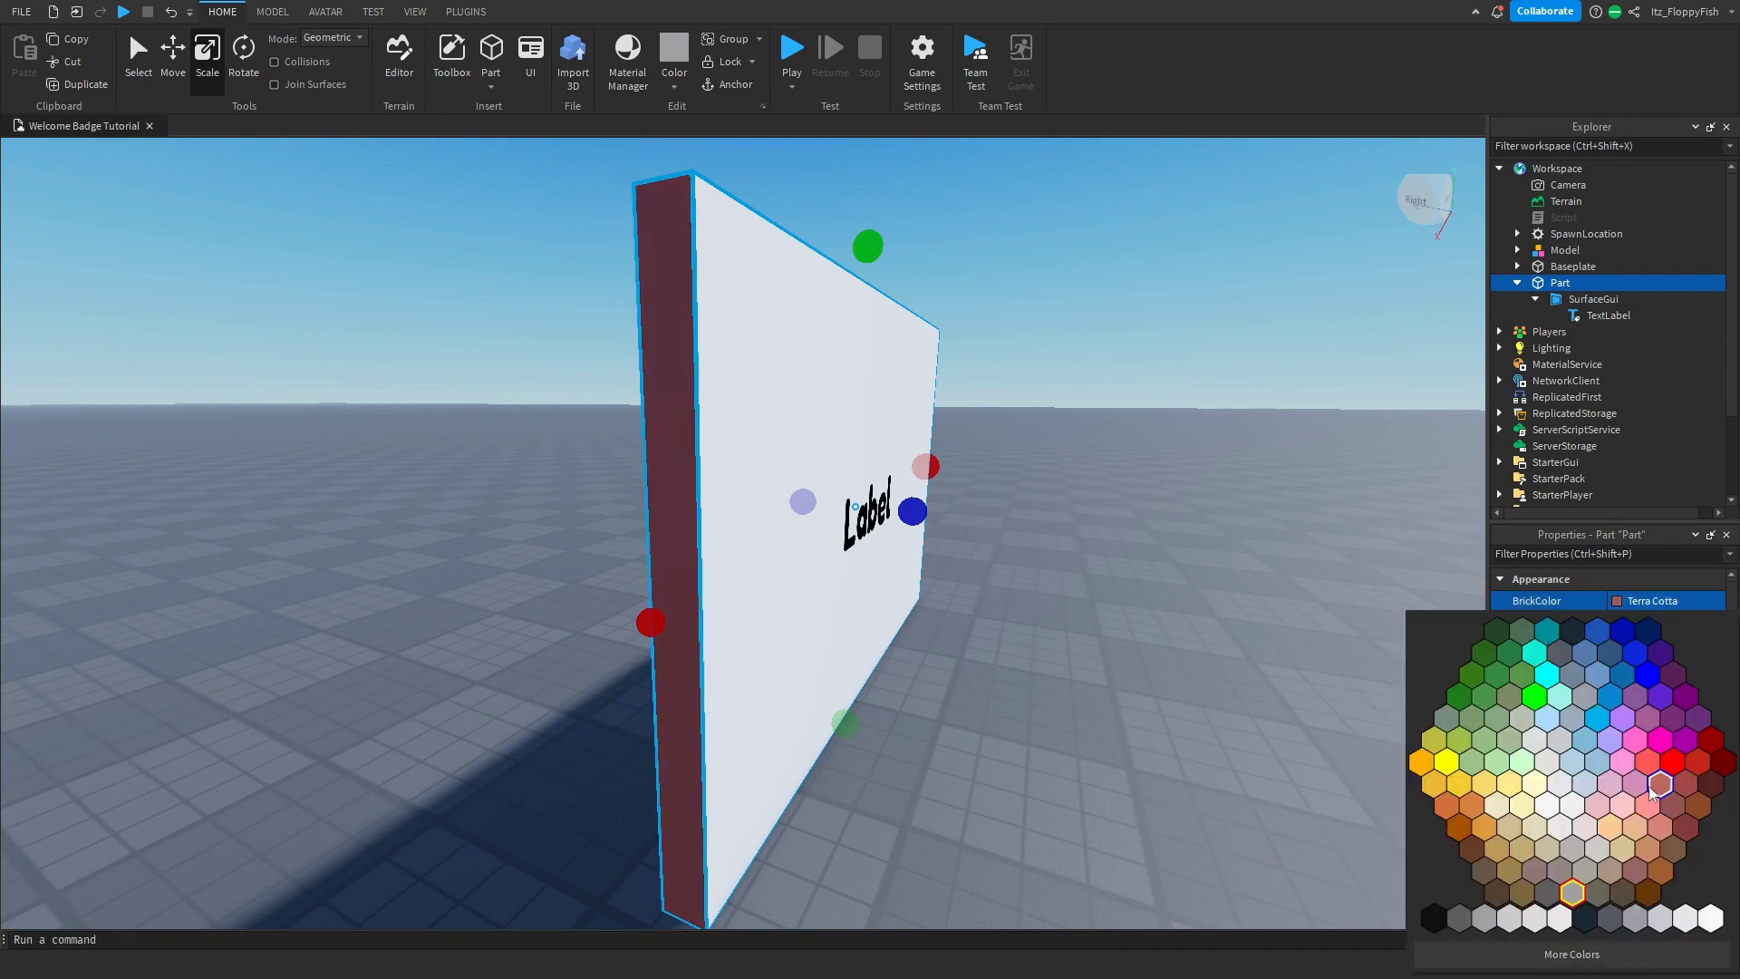
click(1660, 785)
right_drag(1231, 709, 828, 532)
right_drag(912, 567, 1029, 518)
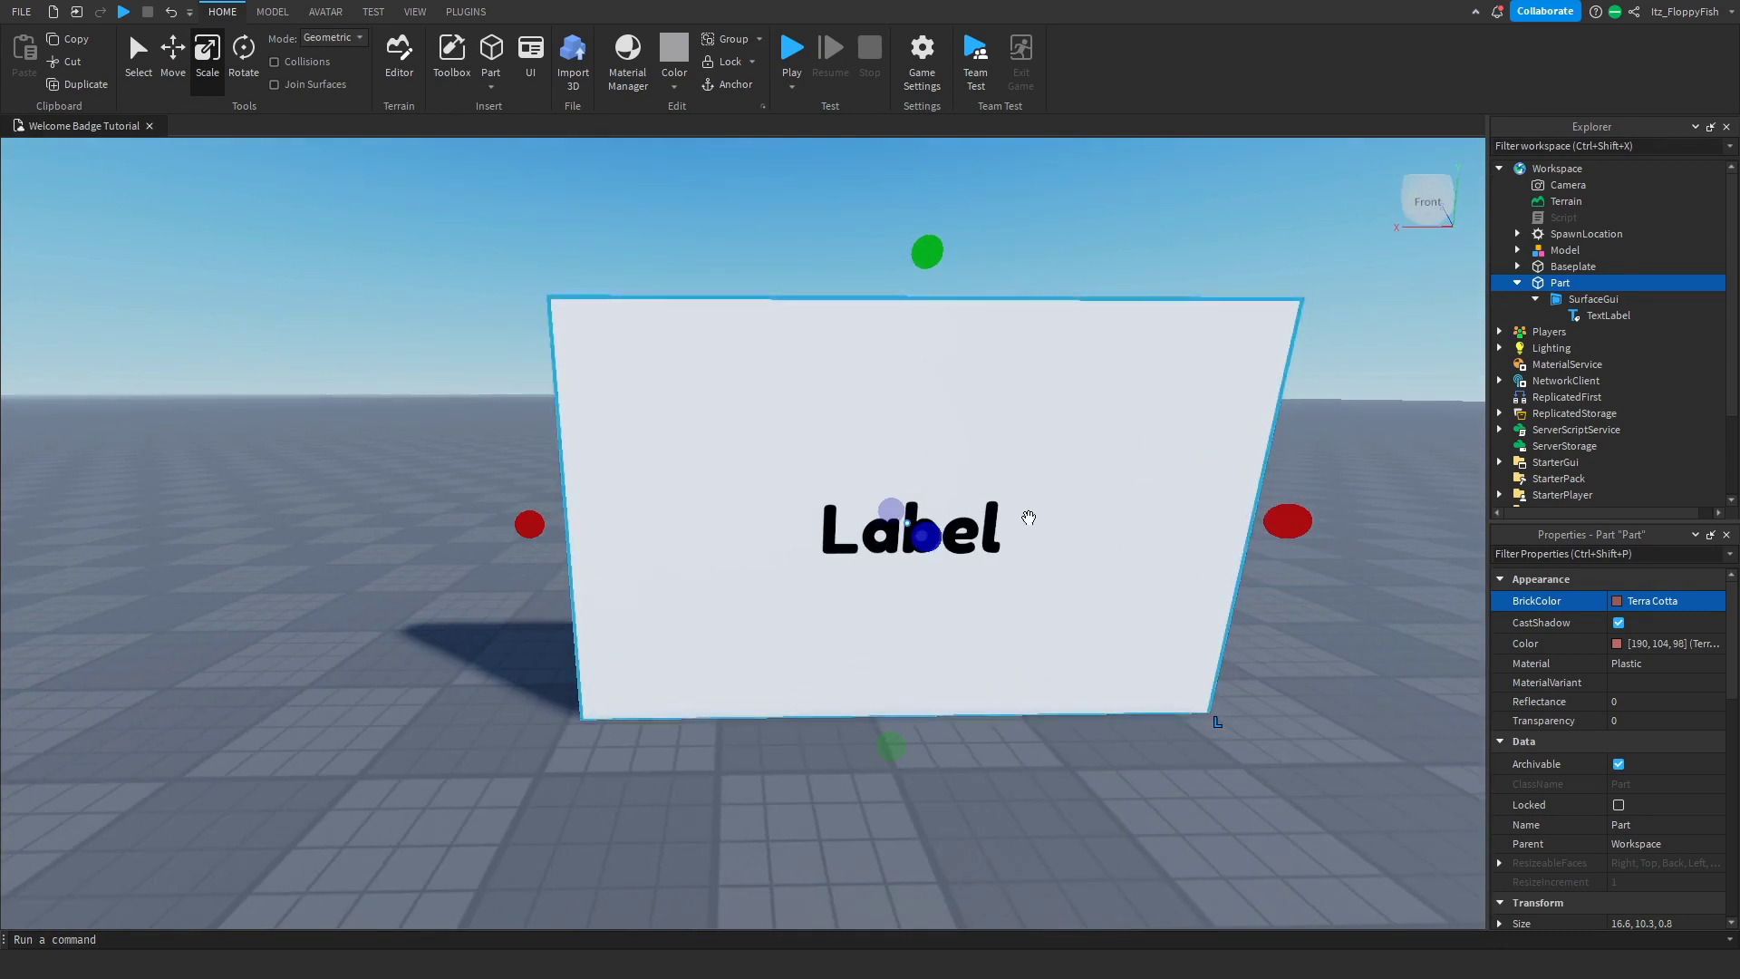
click(1593, 315)
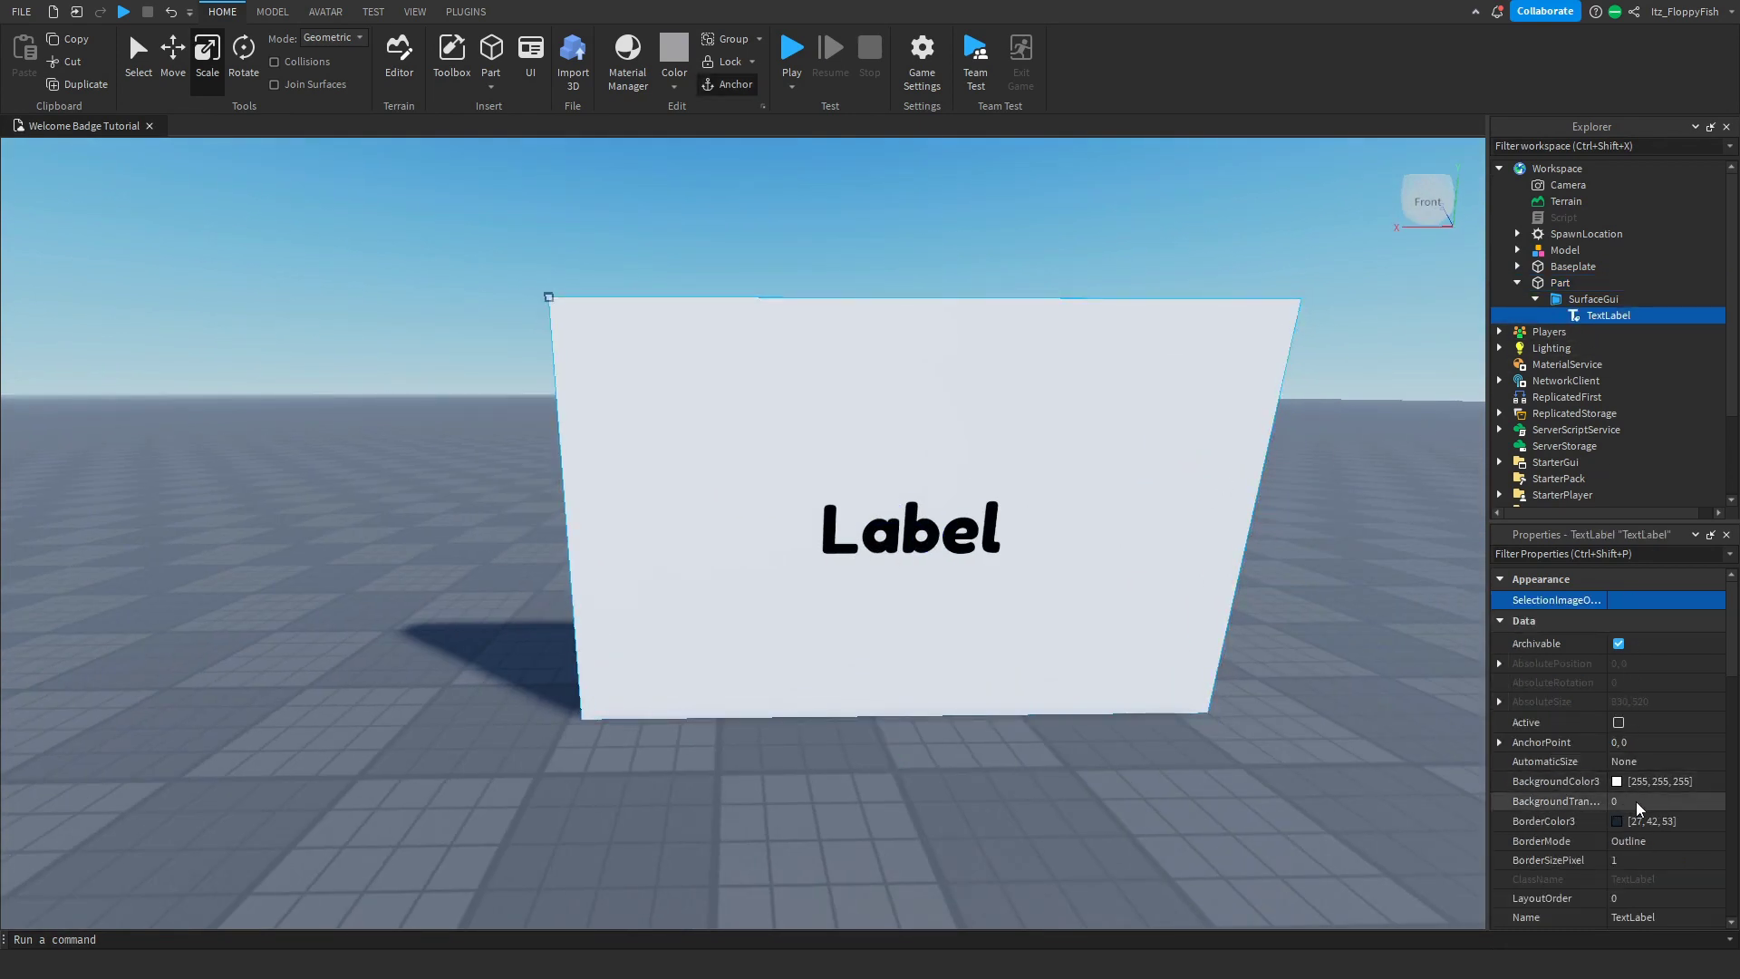
Set the TextLabel's BackgroundTransparency to 0.7 after trying 0.5 and 0.8
click(1694, 803)
text(1)
key(Return)
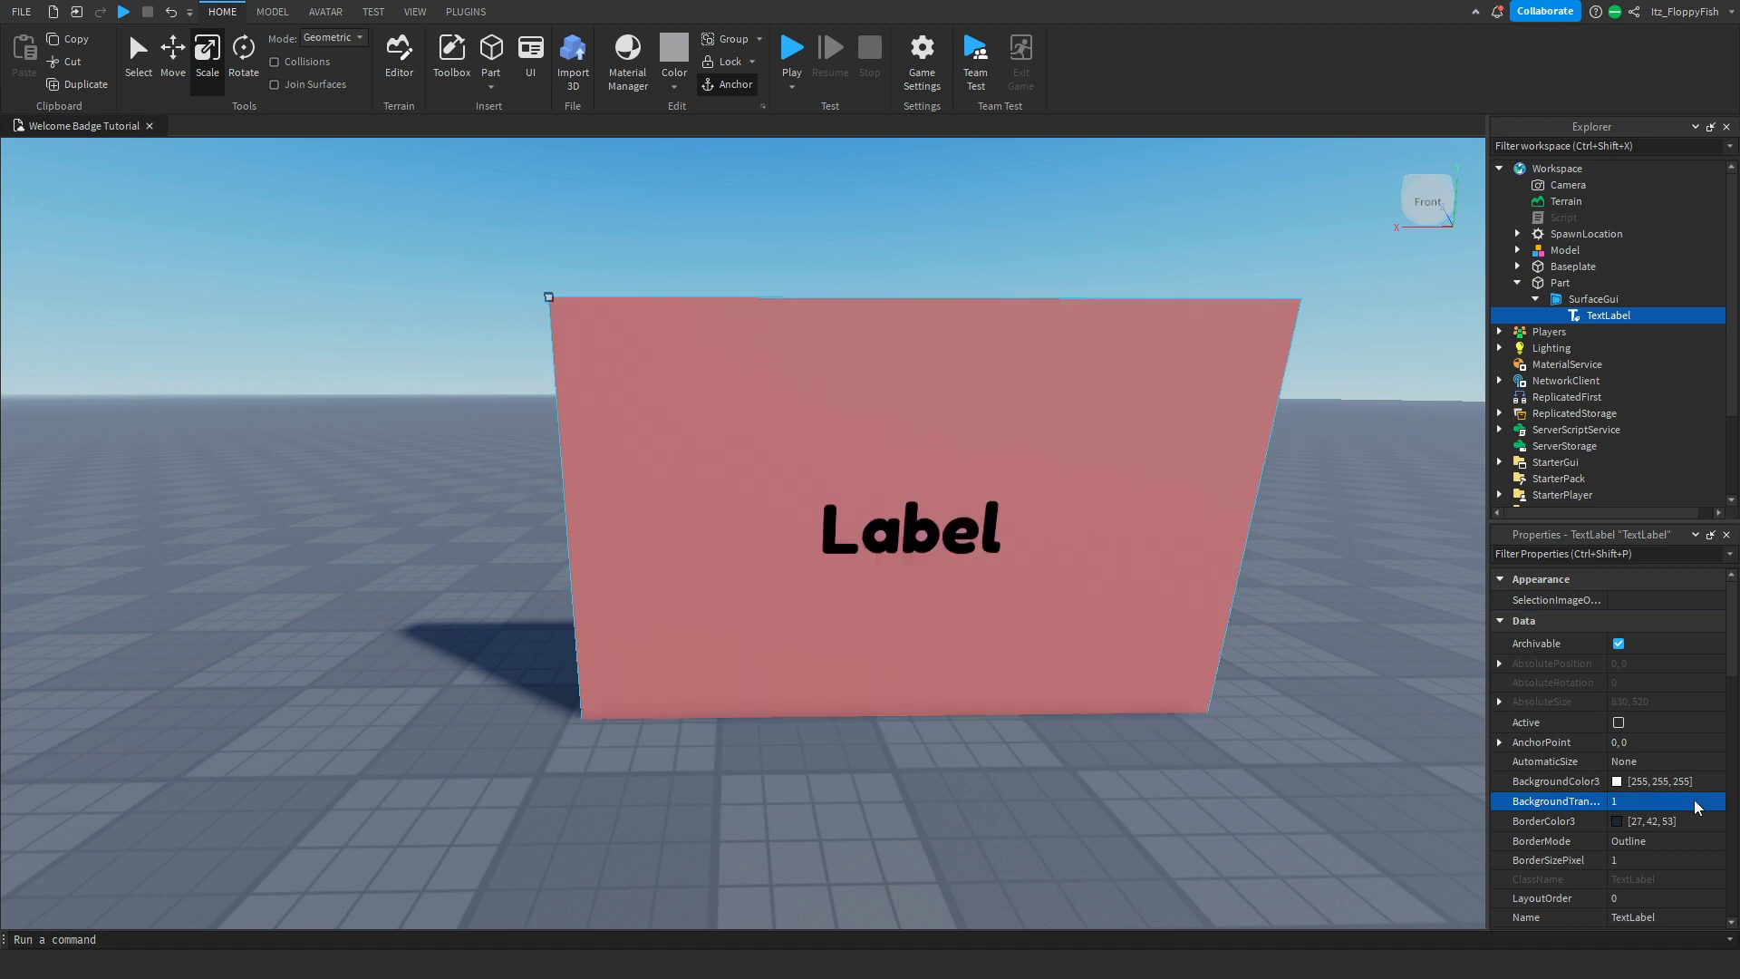
right_drag(1076, 563, 1734, 890)
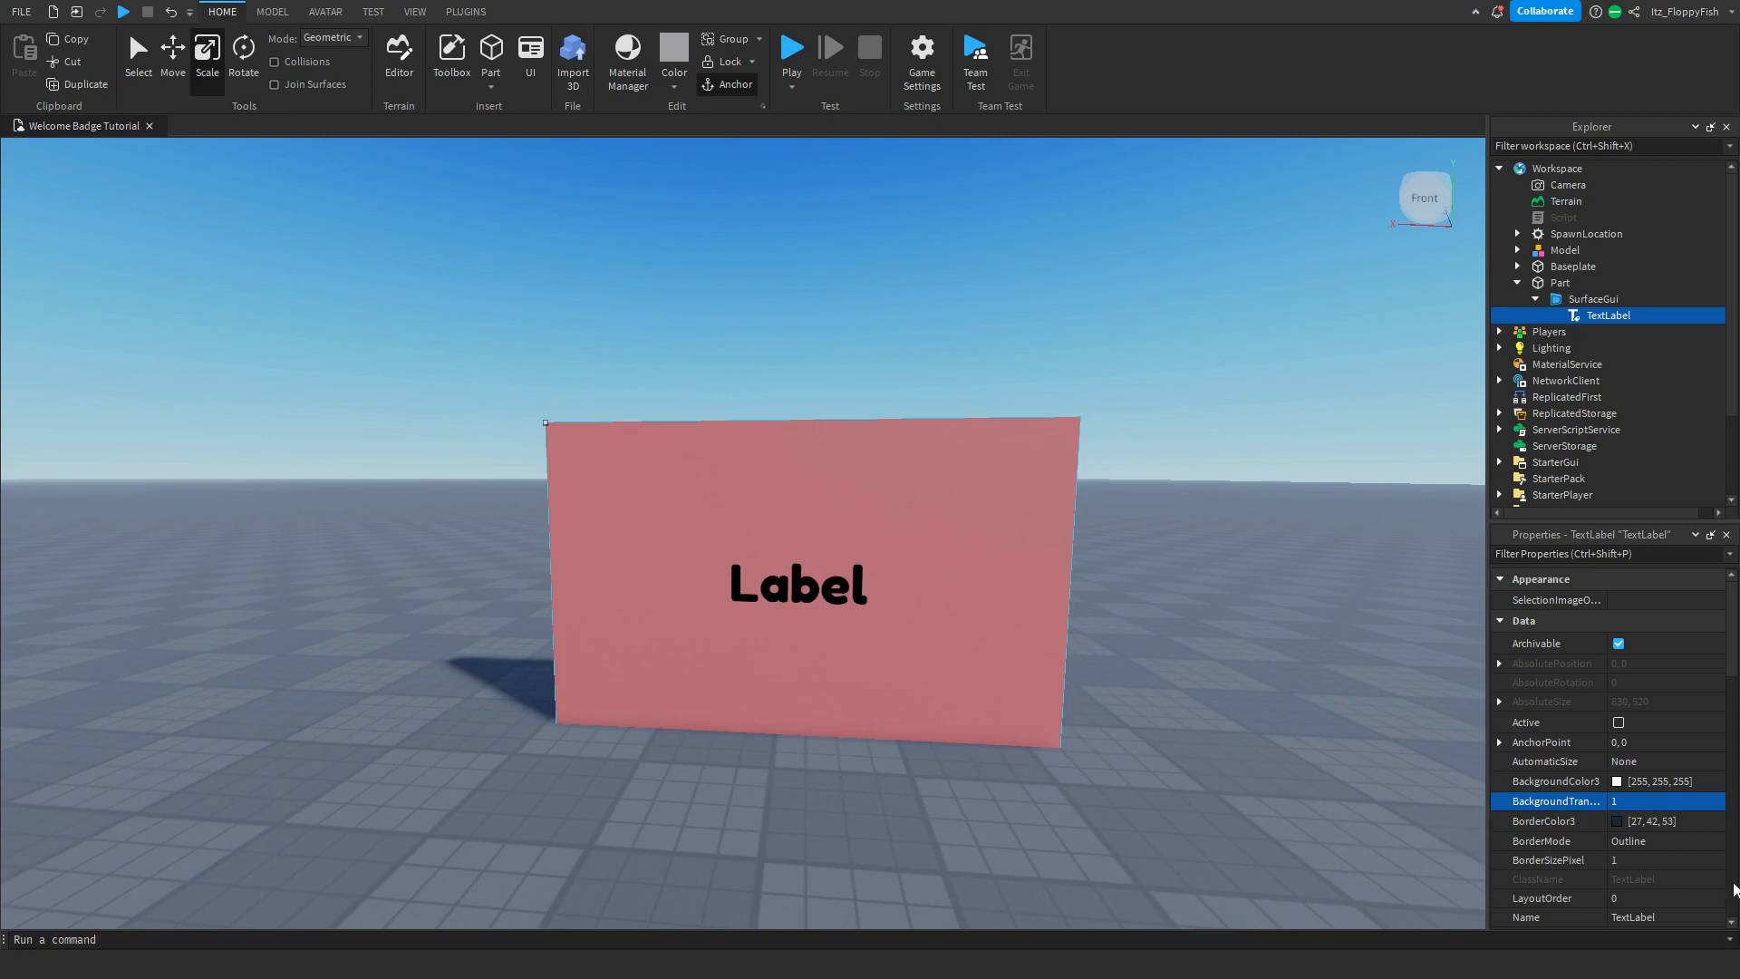
click(1632, 803)
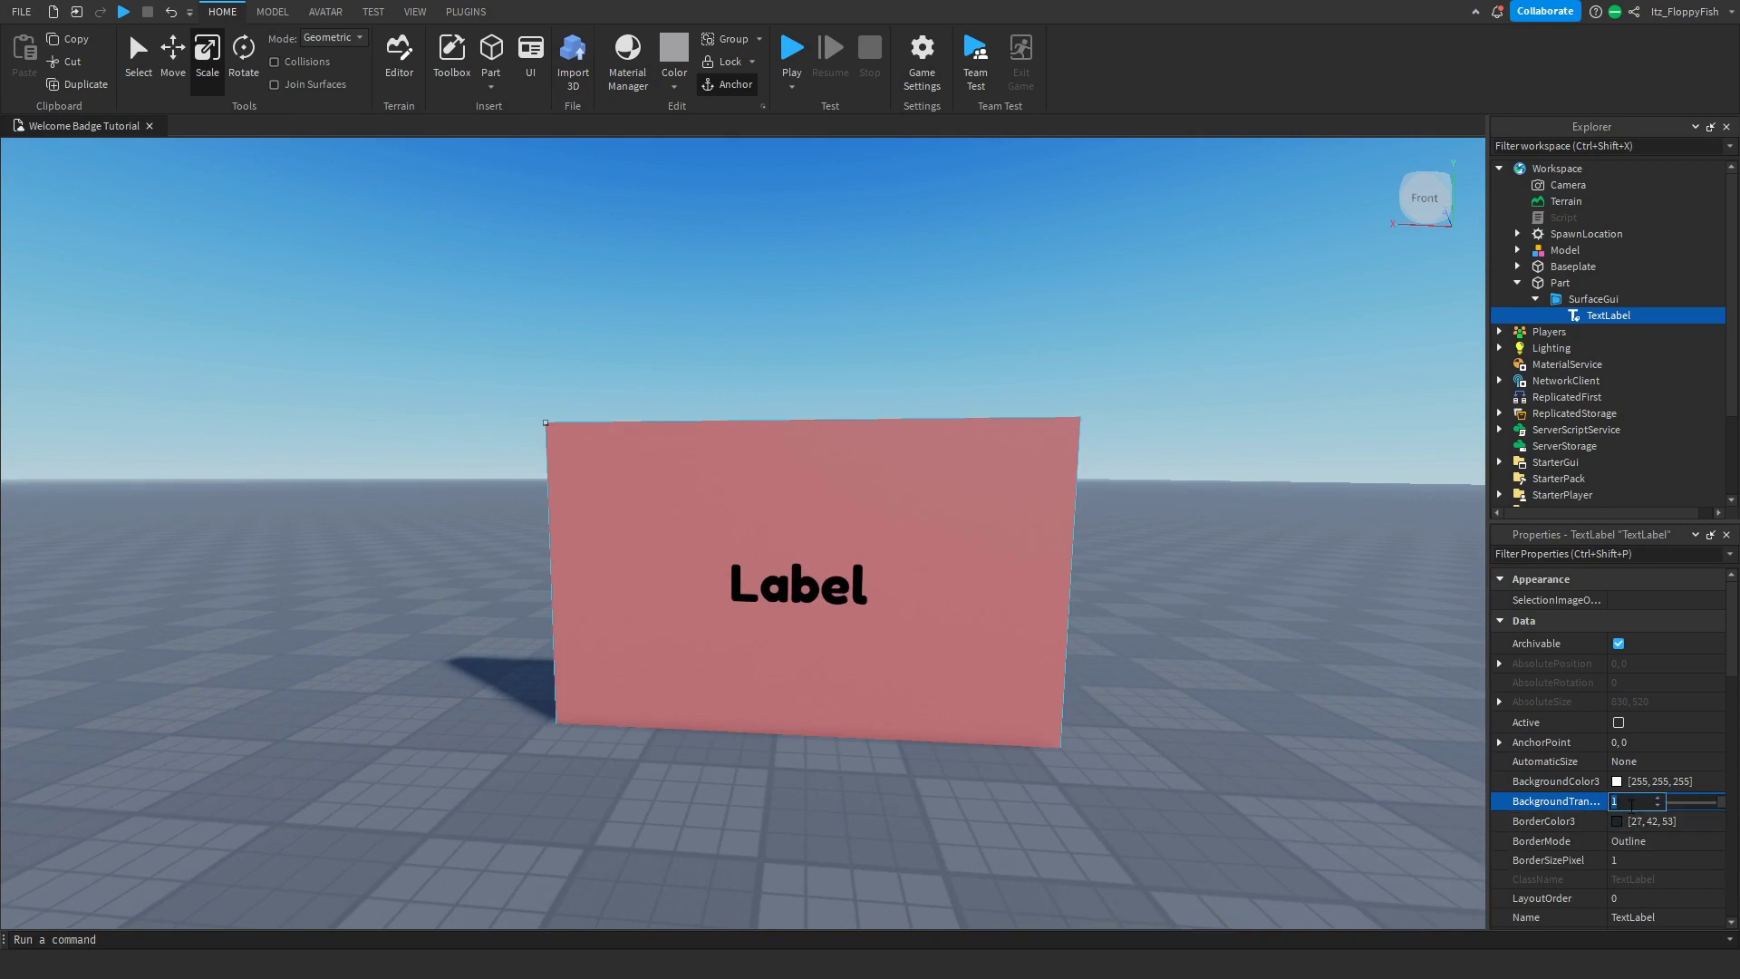
key(BackSpace)
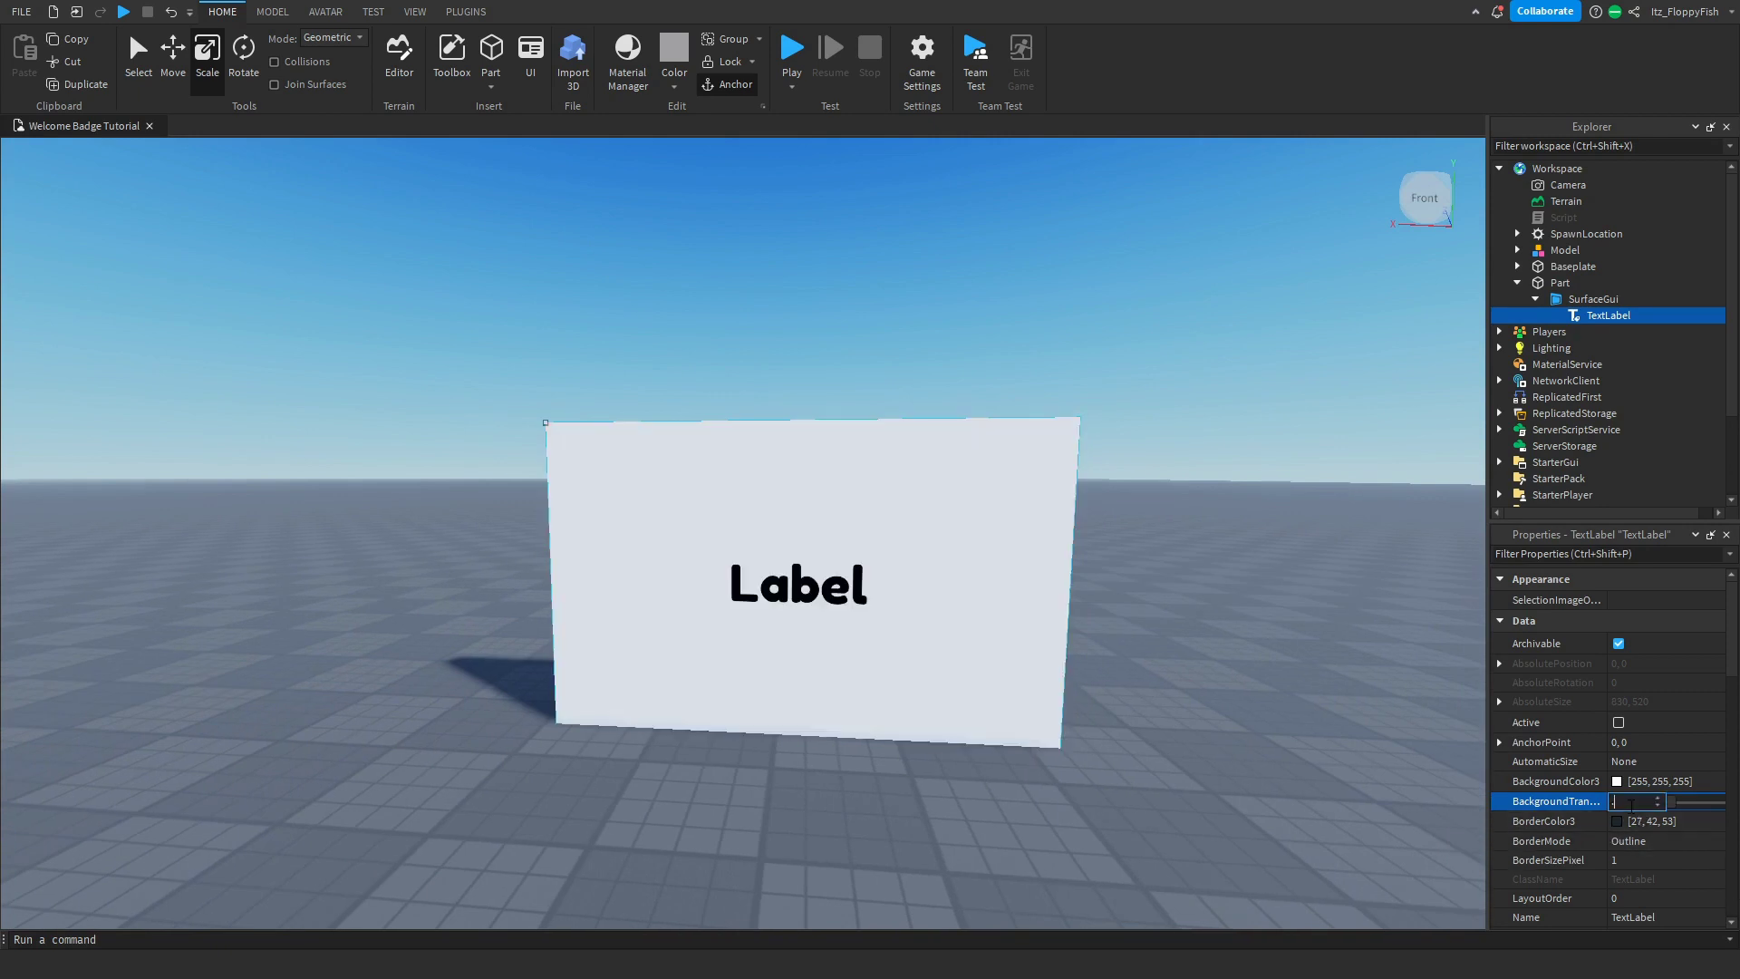
text(.5)
key(BackSpace)
text(8)
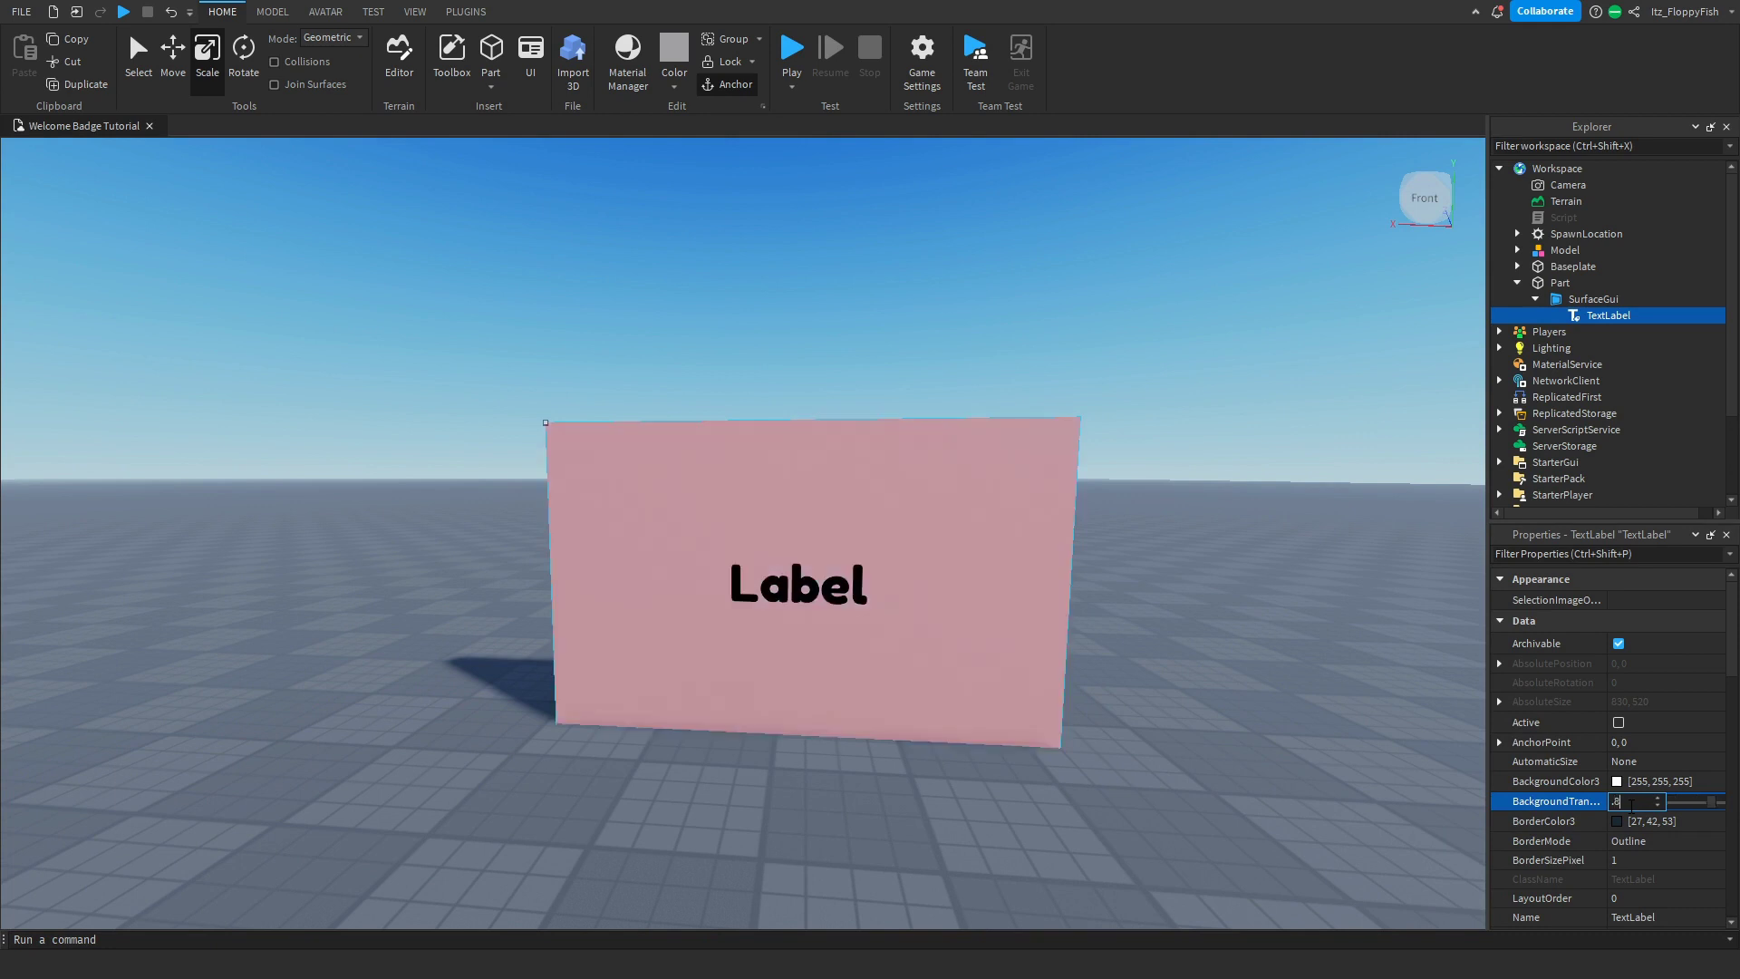
key(BackSpace)
text(7)
key(Return)
Change the TextLabel's BackgroundTransparency to 1
right_drag(975, 547, 711, 541)
key(a)
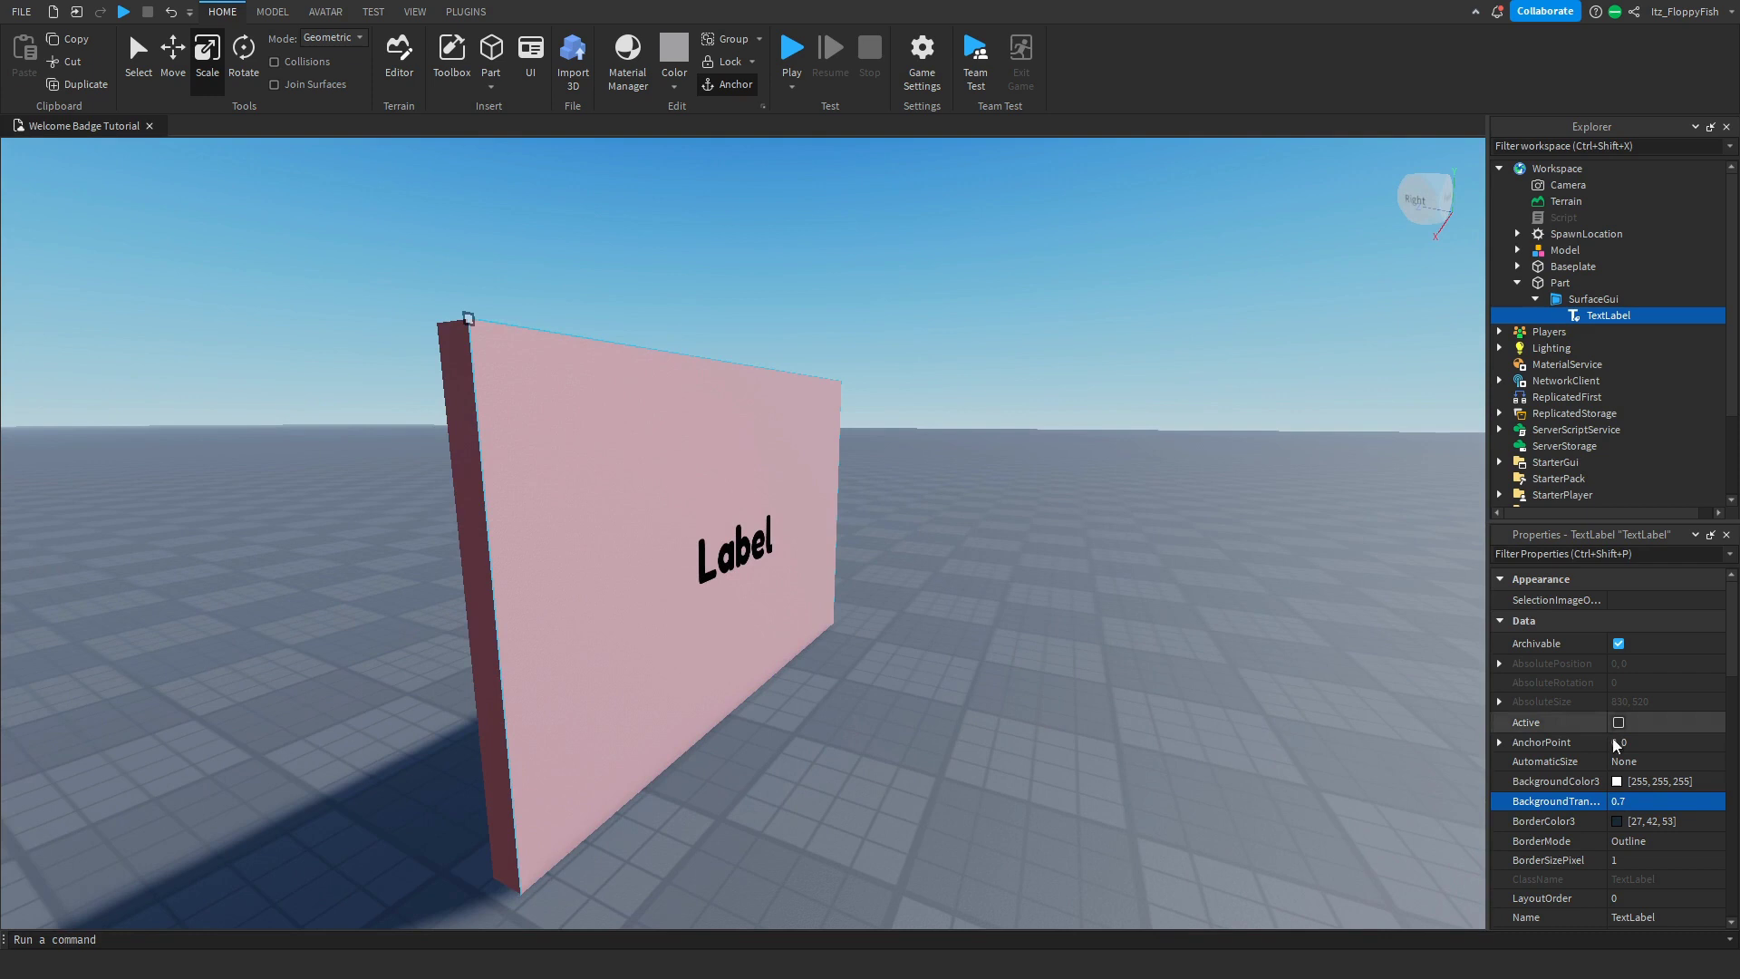
click(1629, 802)
key(BackSpace)
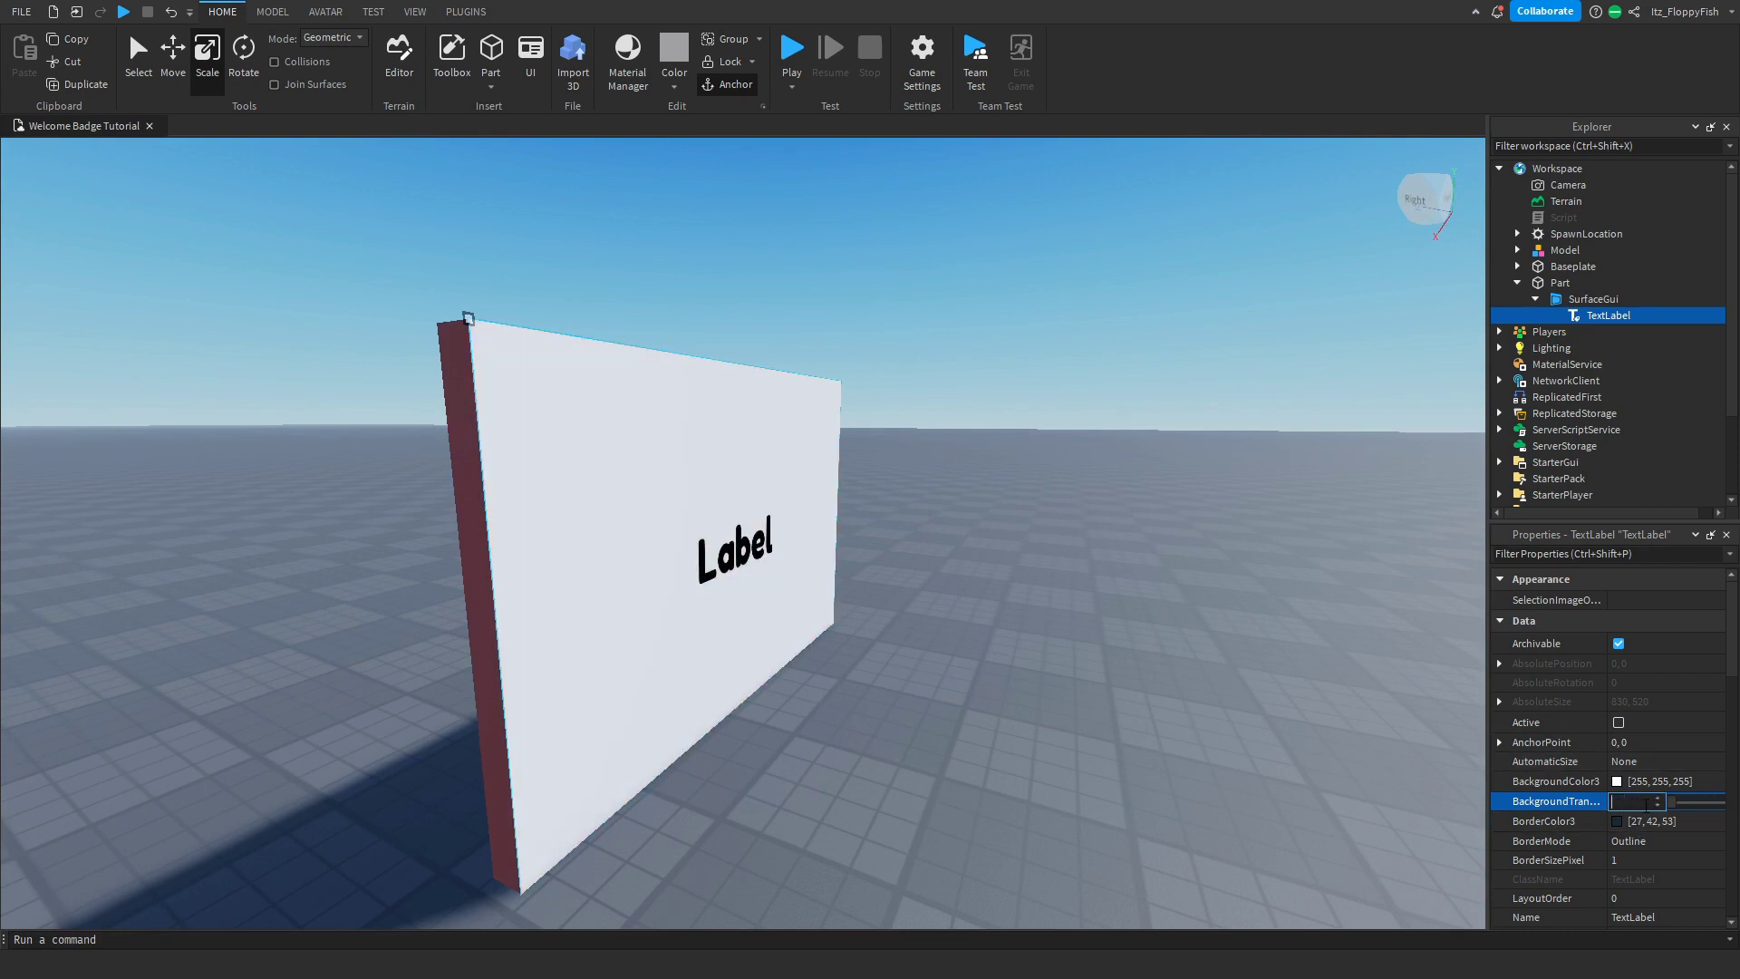
text(1)
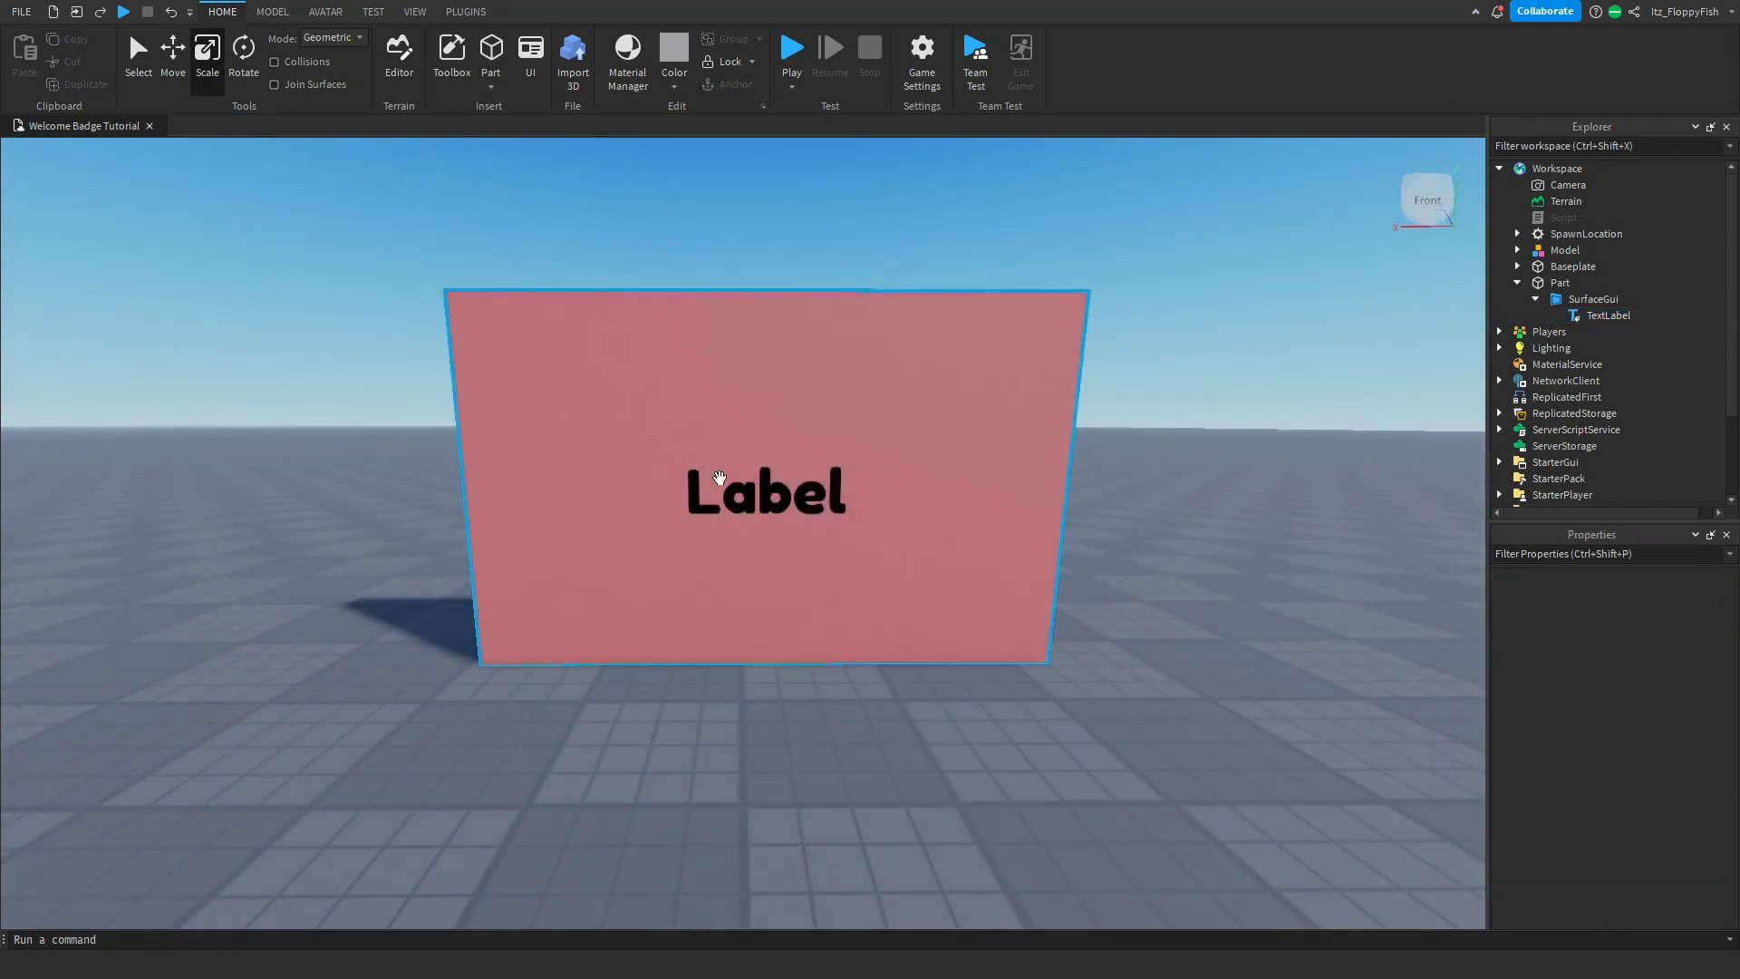
Select the TextLabel and begin editing its Text value, currently 'Label'
click(745, 516)
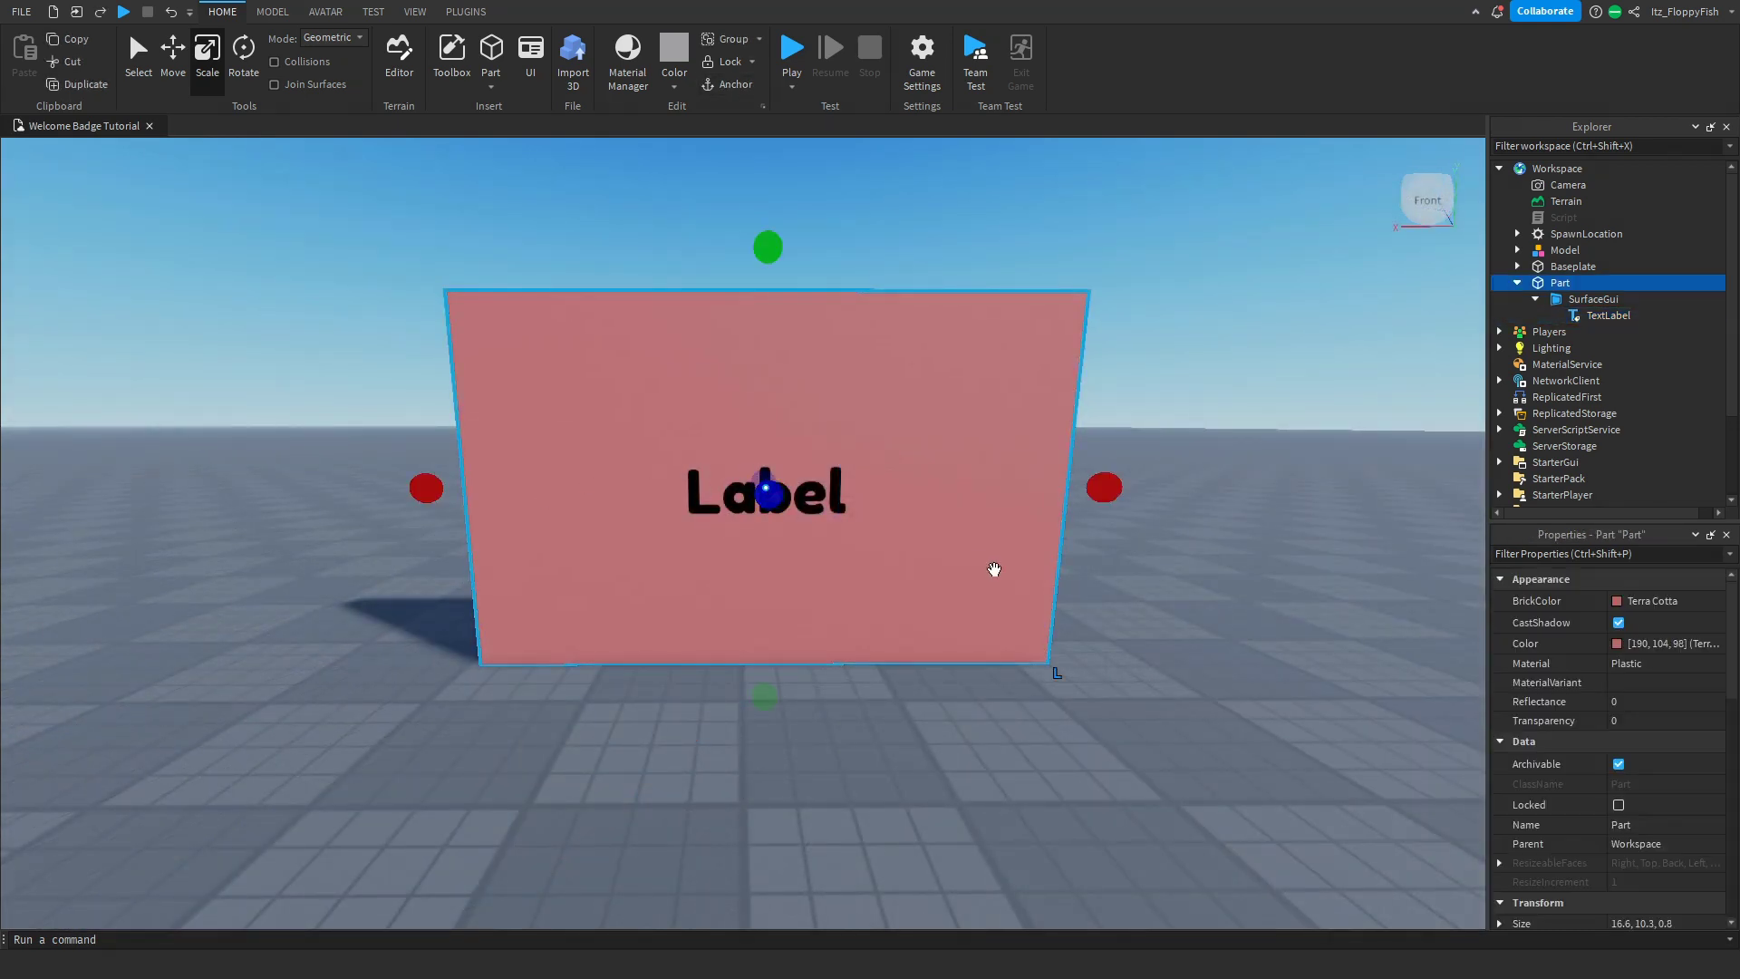
click(1608, 316)
scroll(1671, 751, down, 10)
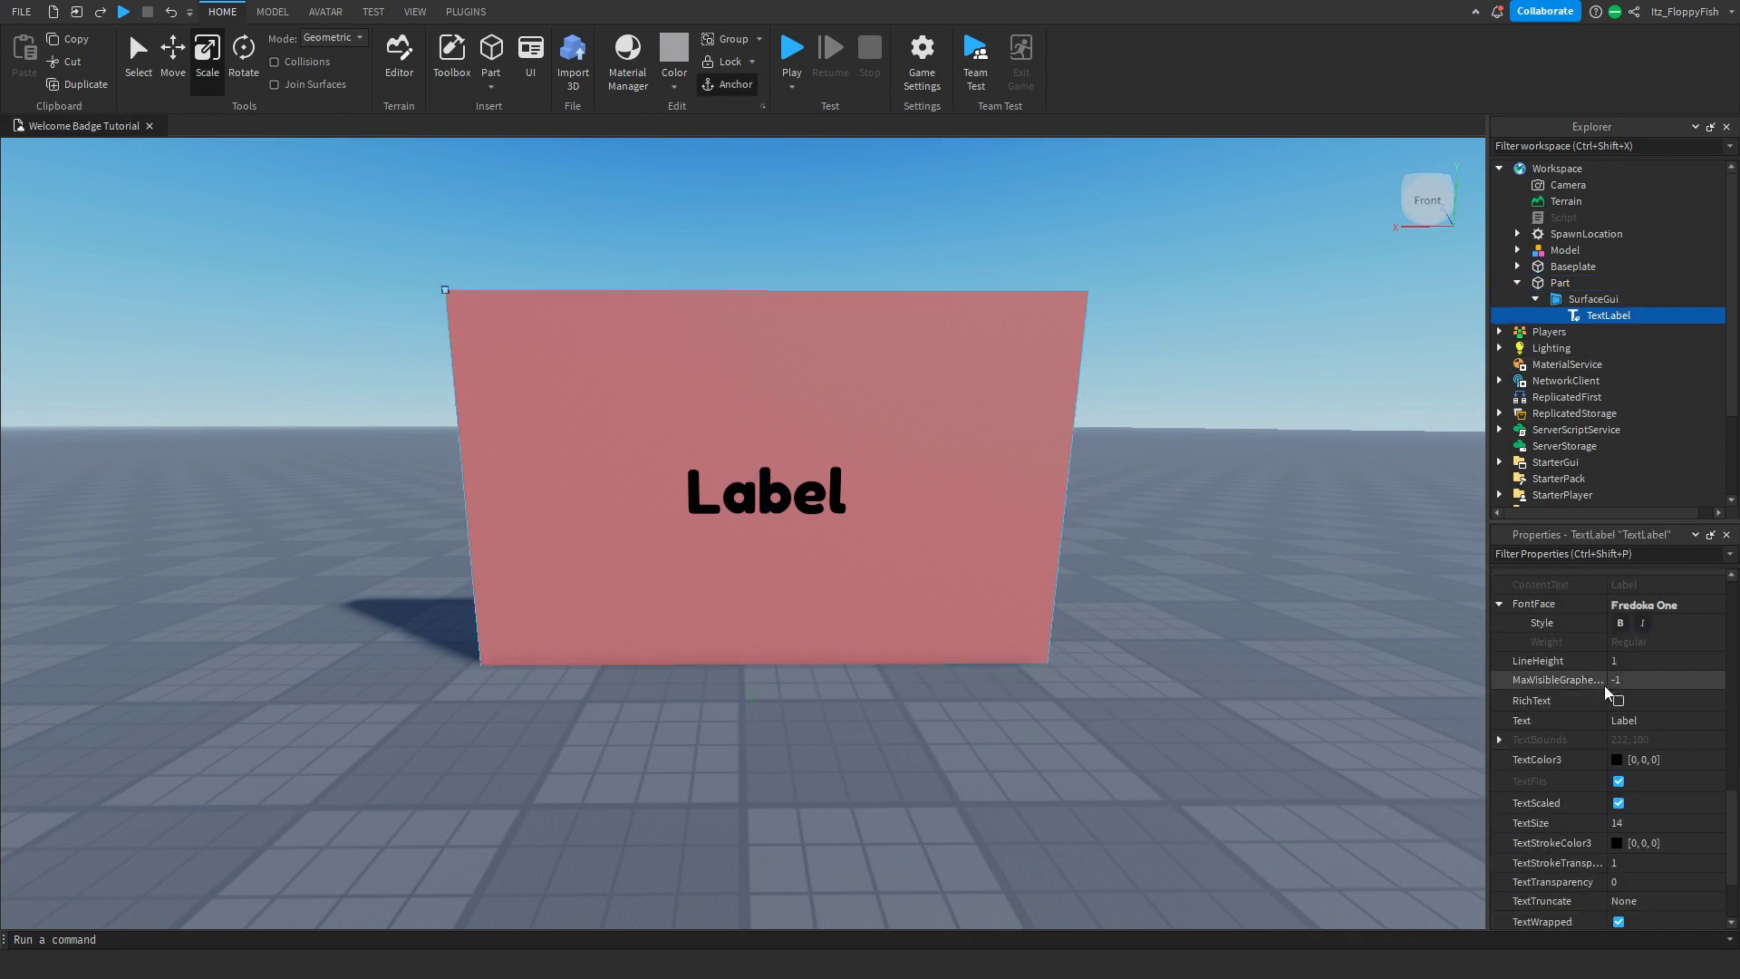
scroll(1577, 657, up, 2)
scroll(1595, 670, down, 3)
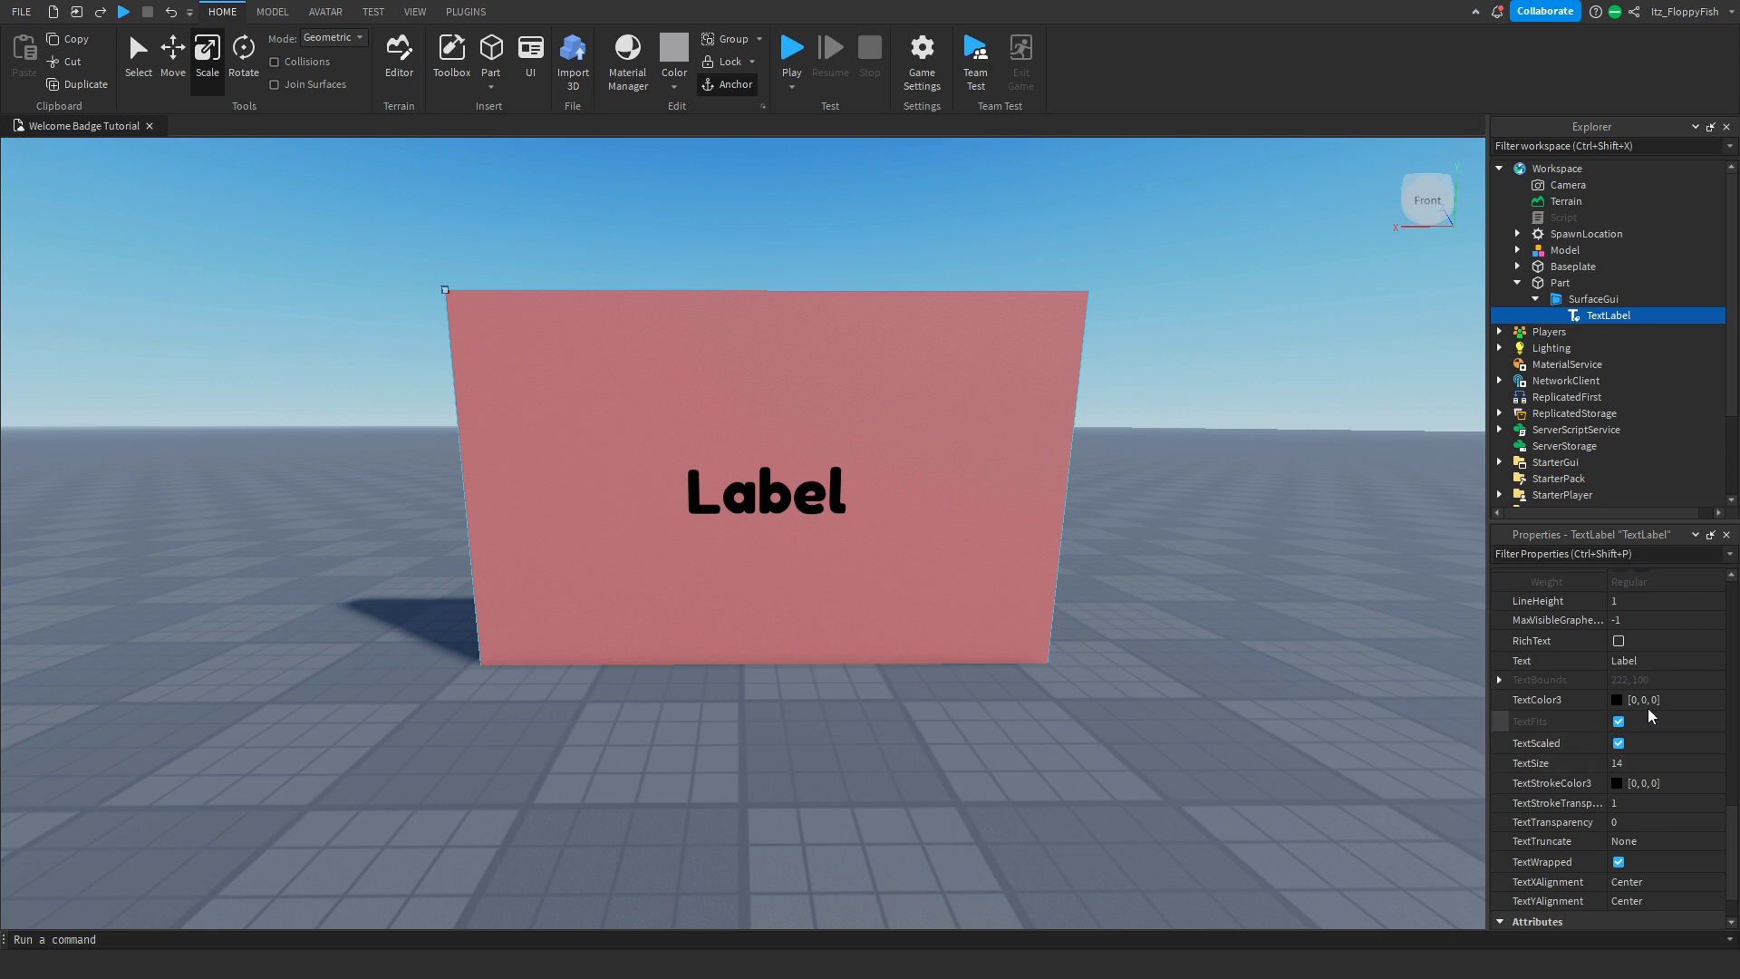
click(1650, 661)
Add a Script to the Floppy Group Only part and delete its default print line
key(BackSpace)
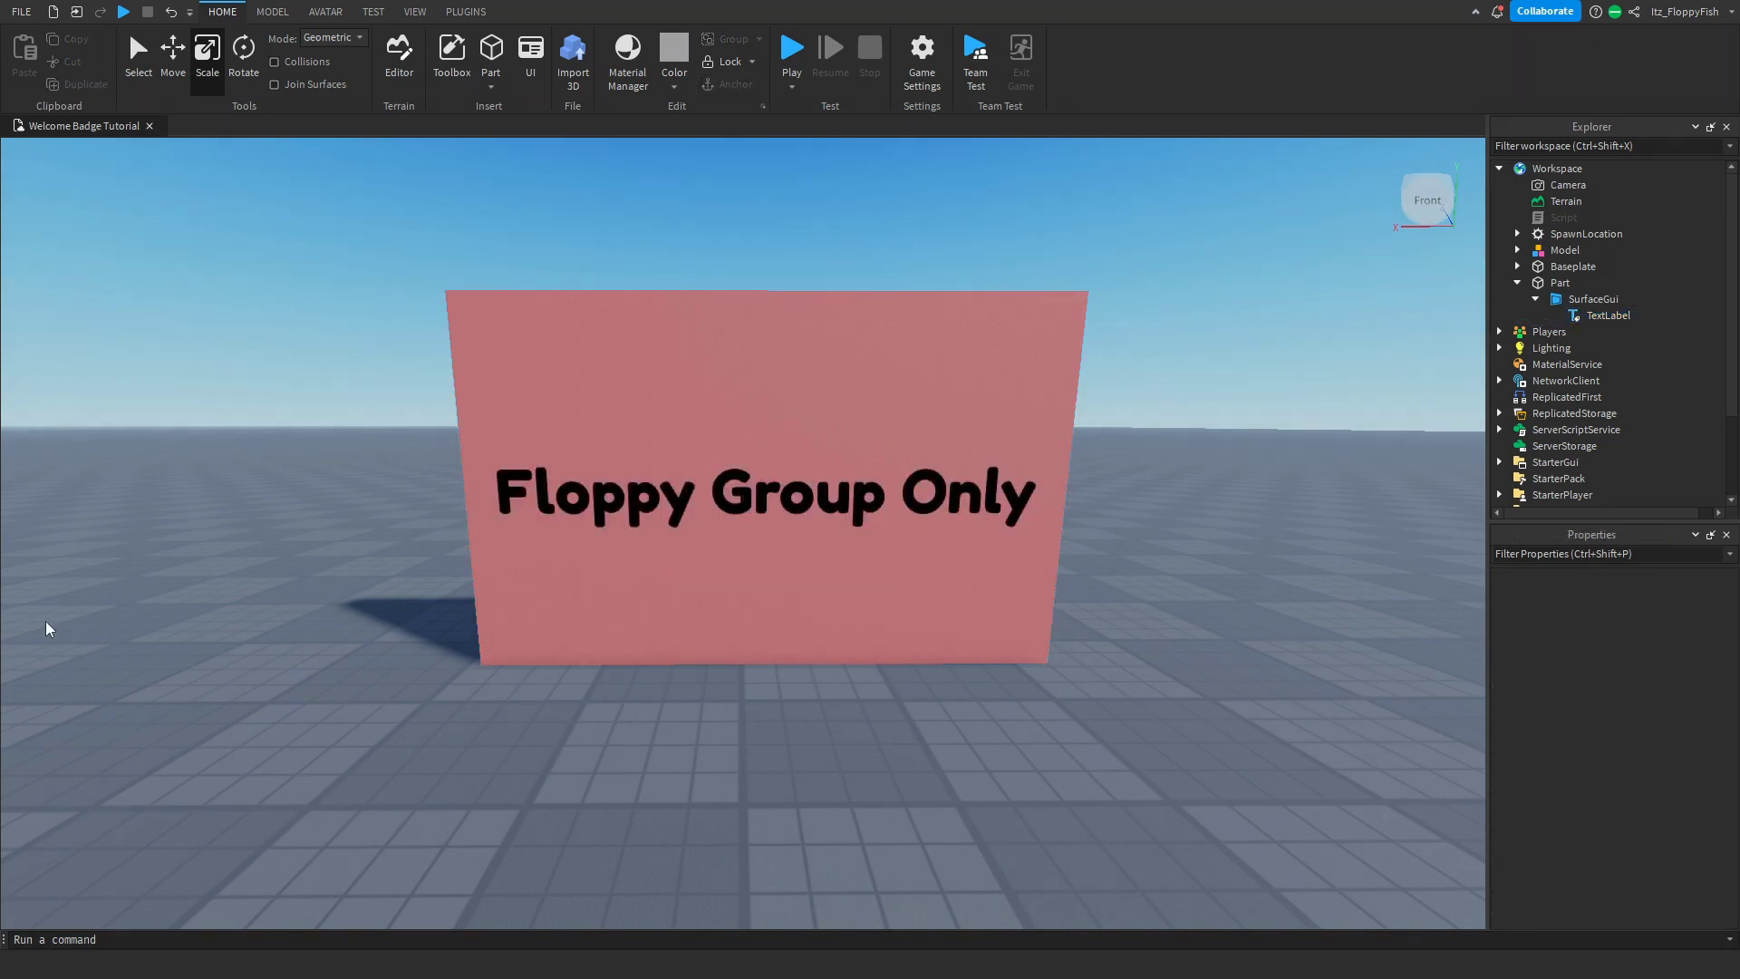
click(970, 416)
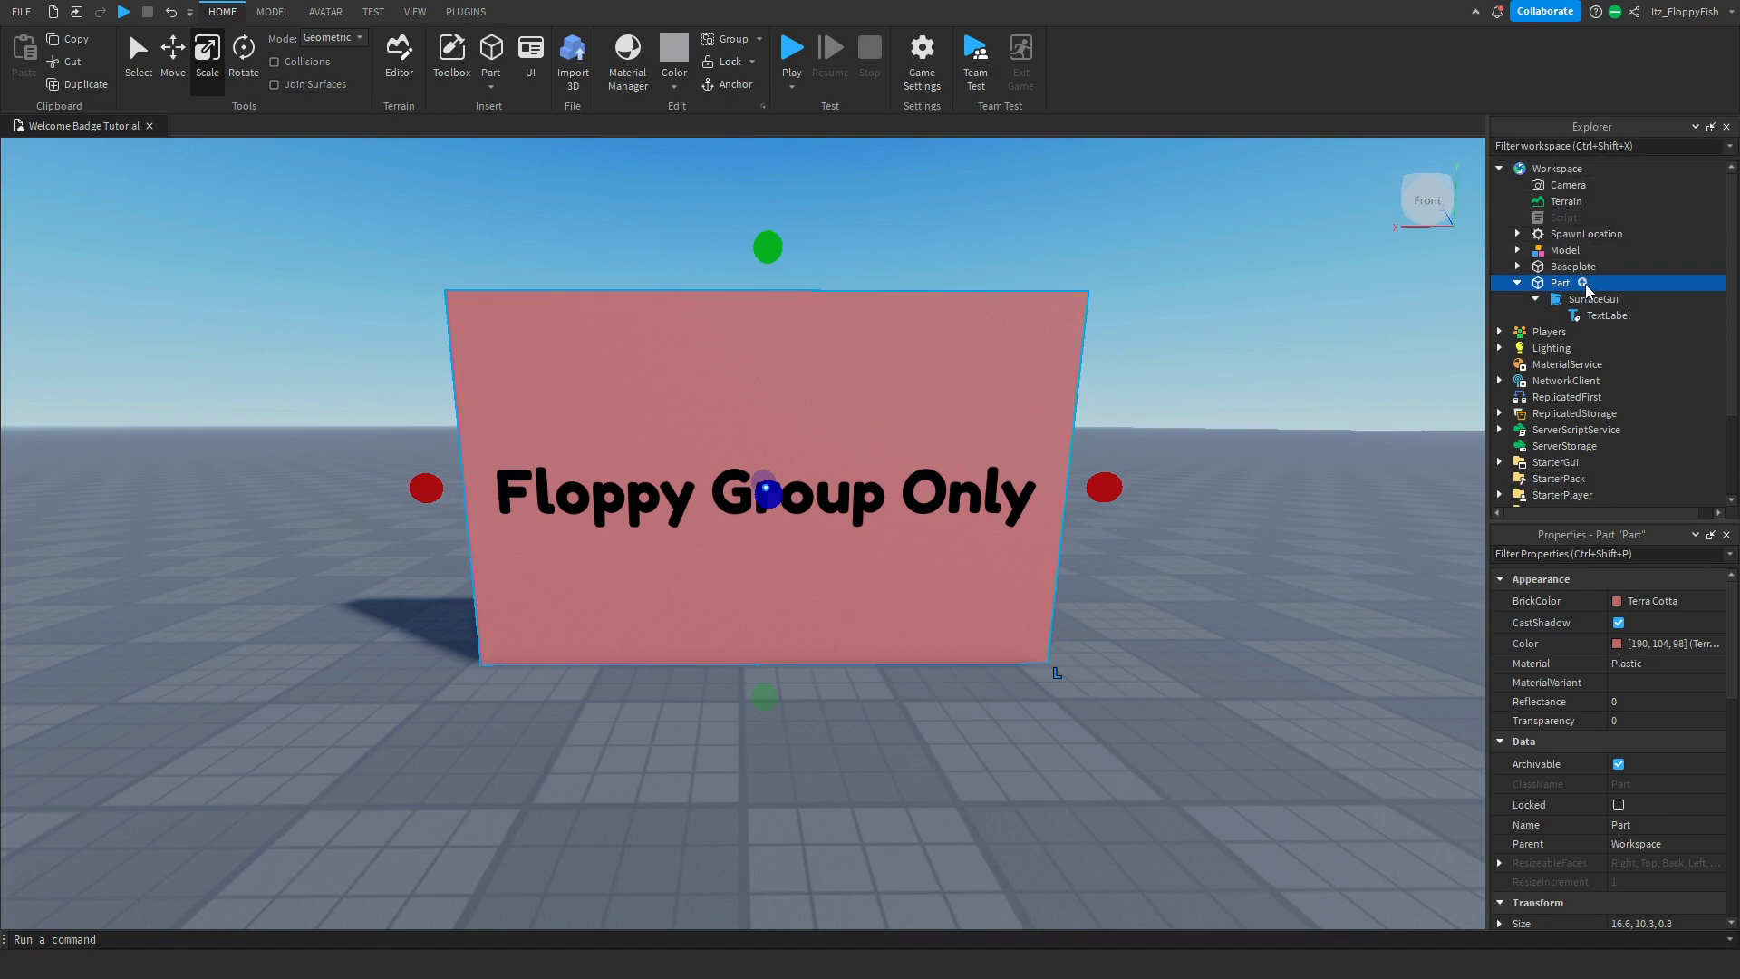
click(1584, 284)
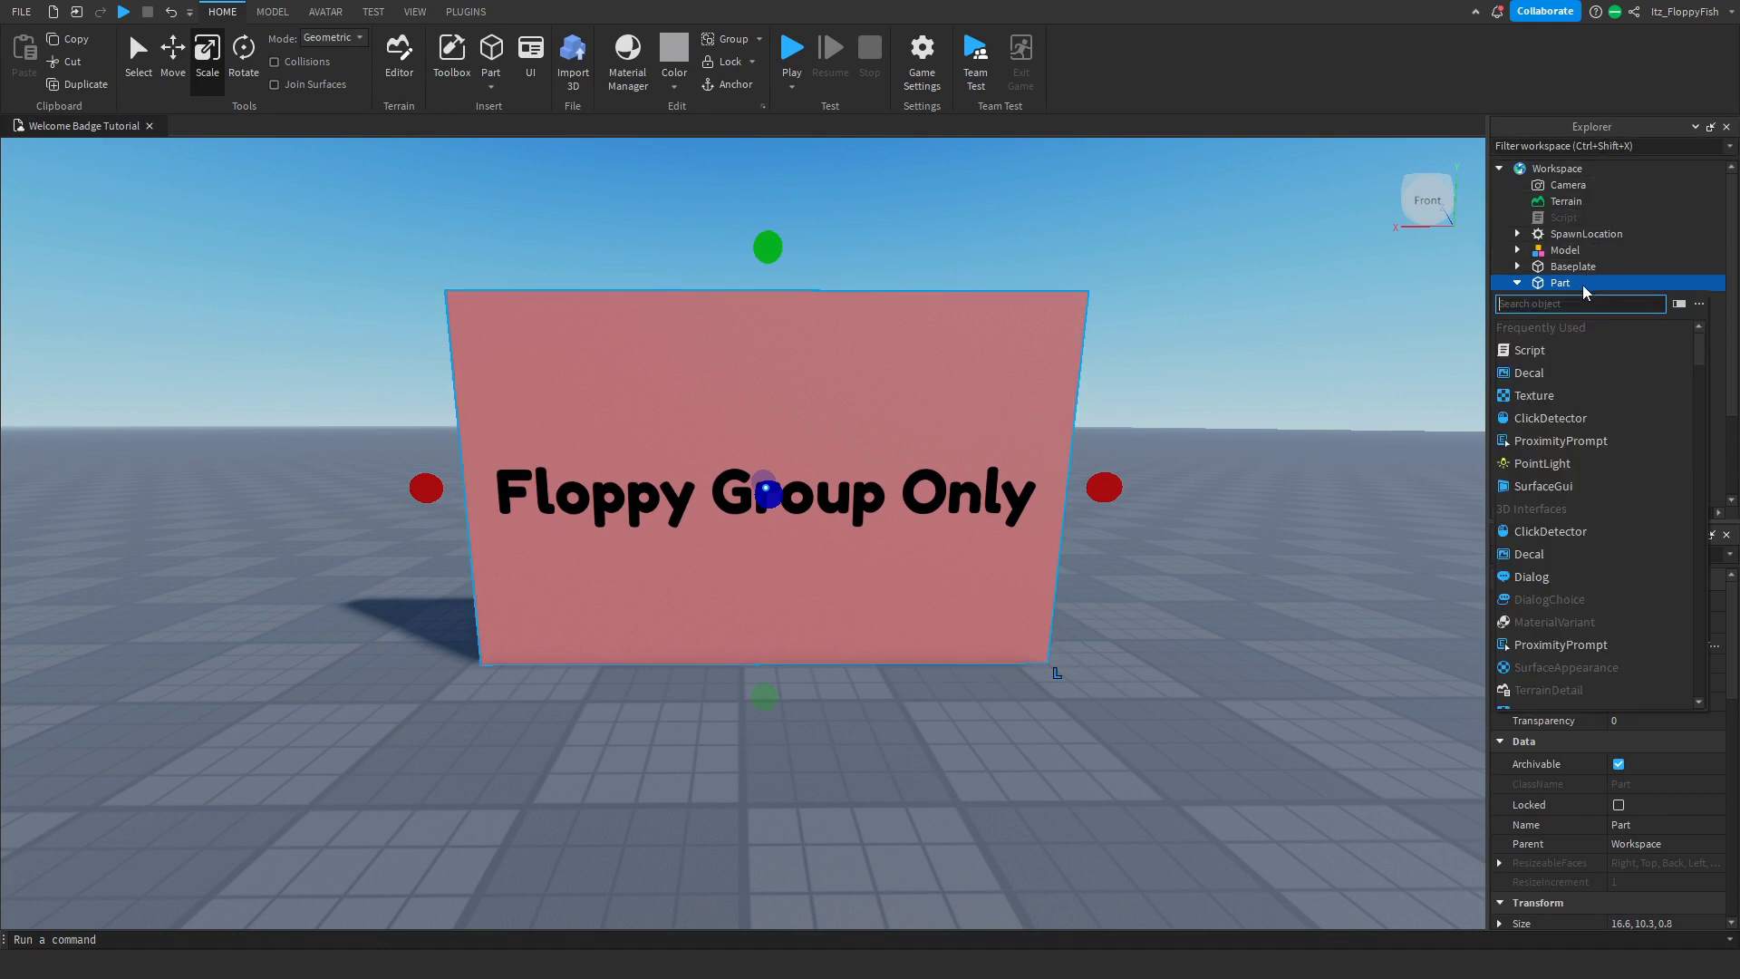
click(1559, 350)
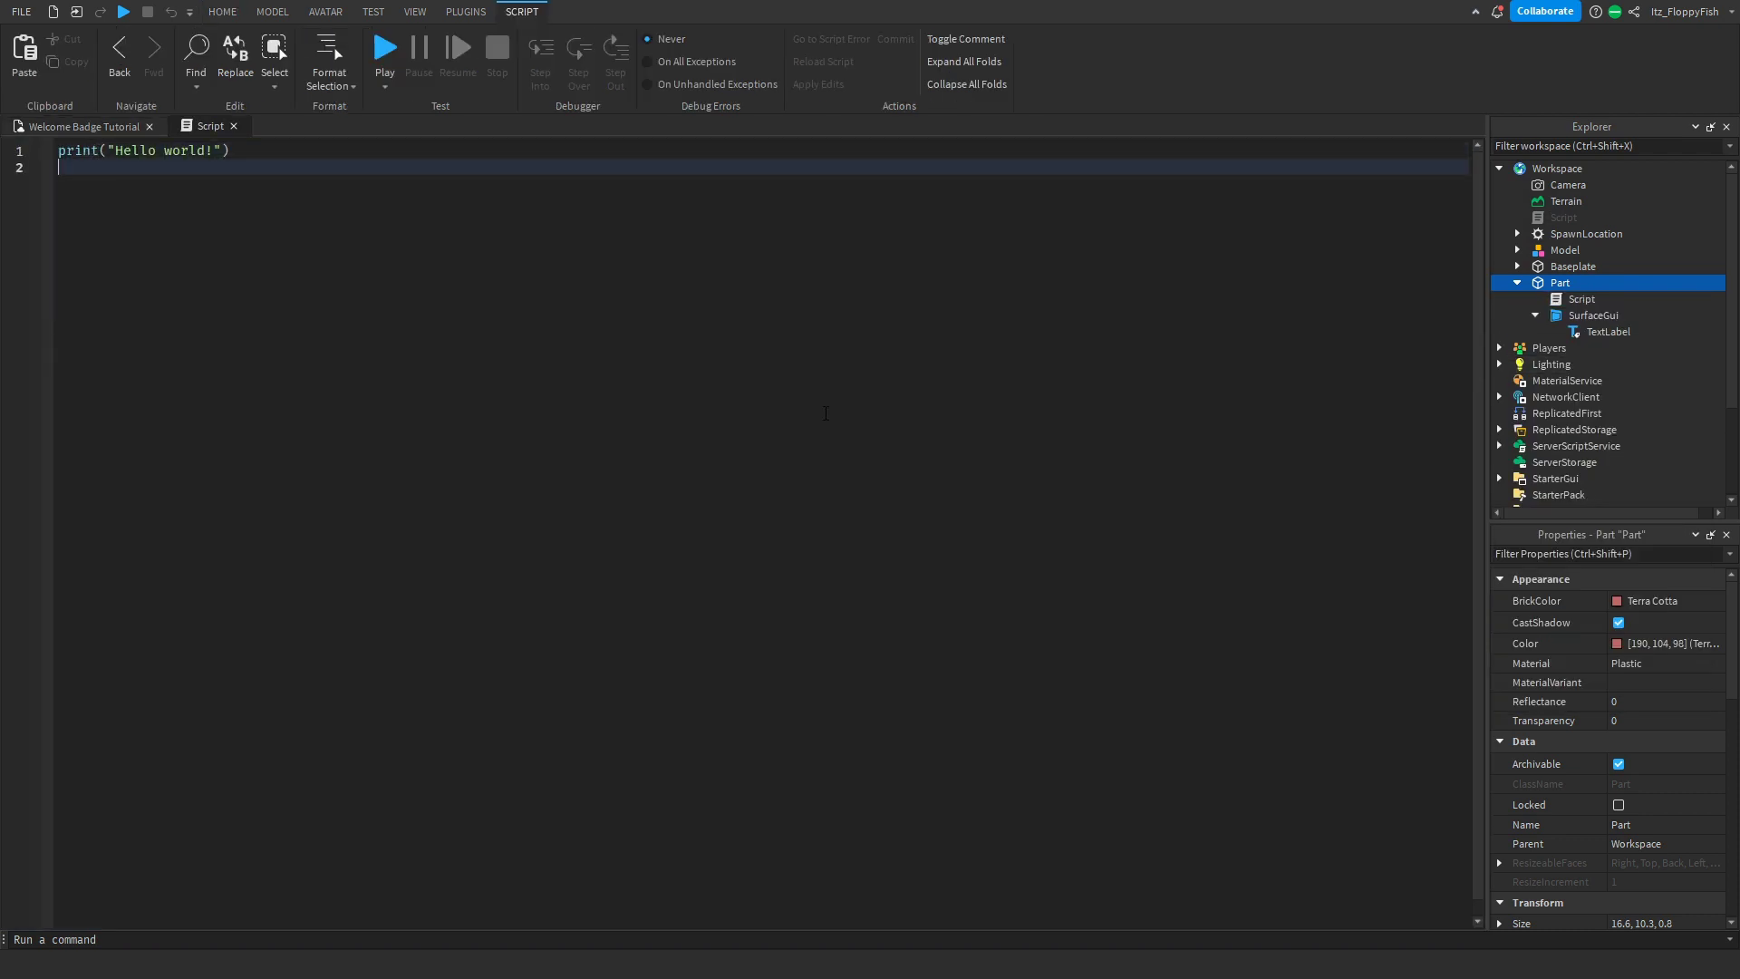
key(ctrl+a)
key(BackSpace)
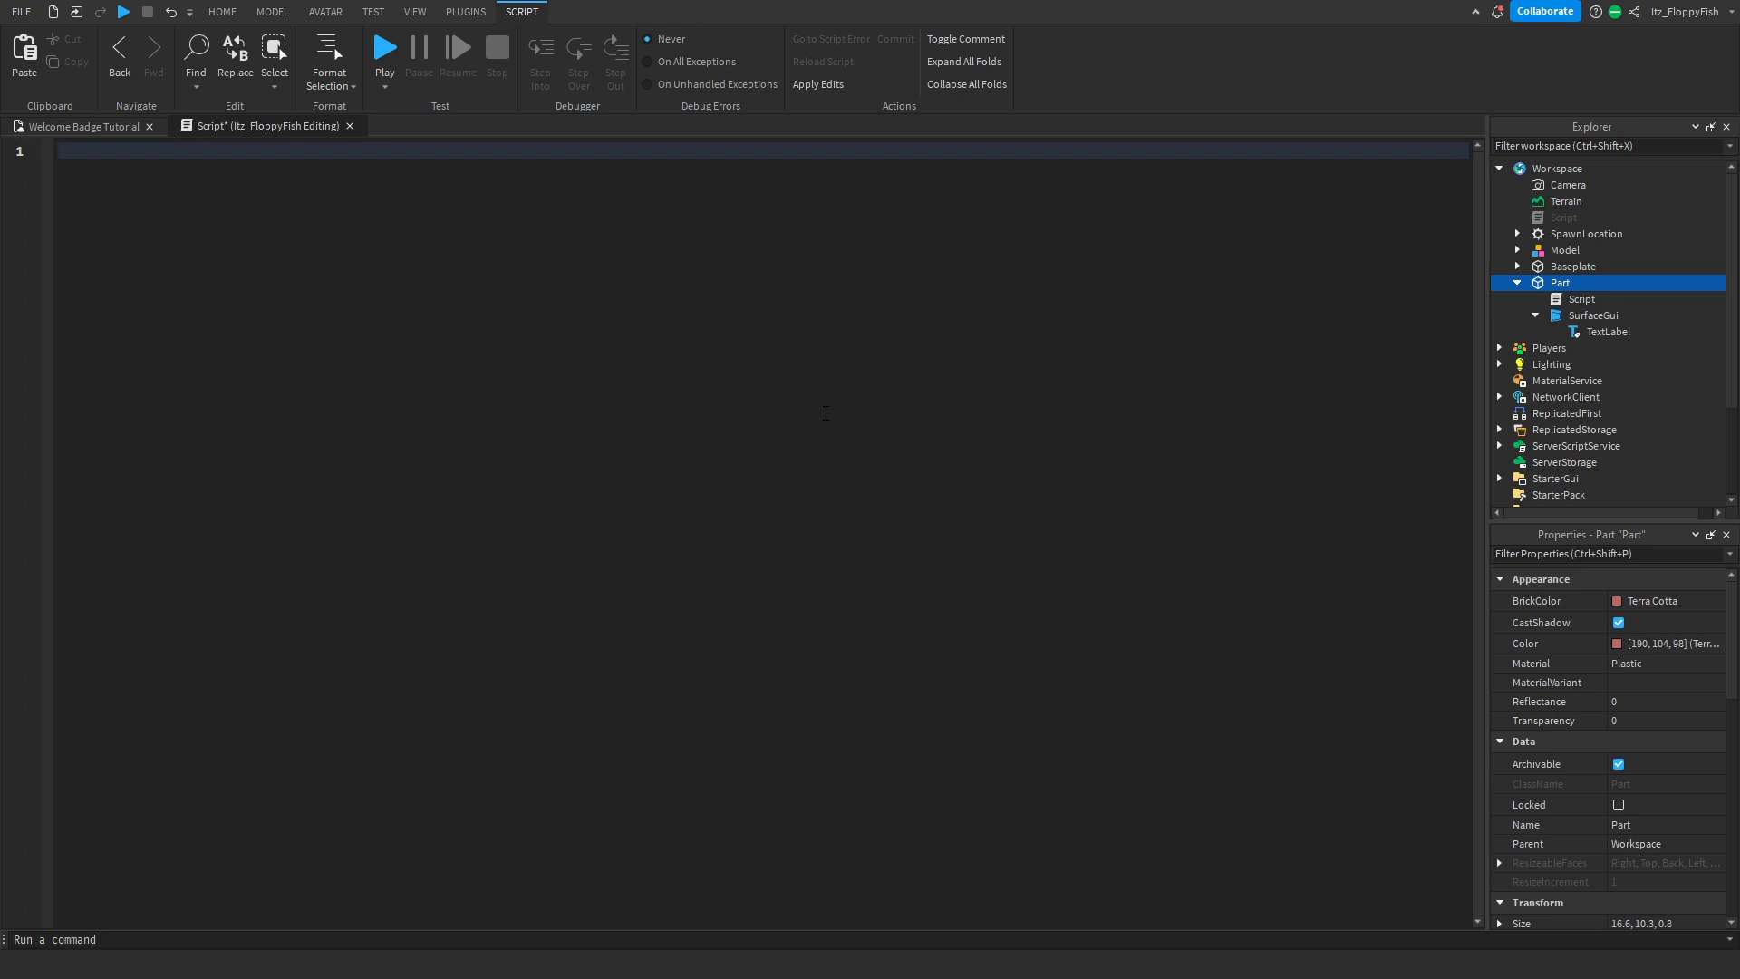
text(script.Parent.Touched:Connect(function(hit) 	if hit and hit.Parent:FindFirstChild("Humanoid")then  		local player = game.Players:GetPlayerFromCharacter(hit.Parent) 		local groupID = 5254090 -- Change this ID to your Group ID  		if player:IsInGroup(groupID)then 			script.Parent.SurfaceGui.Enabled = false -- You can change "false" to "true" if you want the text to be shown on the part when hit 			script.Parent.Transparency = 1 -- You are able to chance the Transparency of the part here 			script.Parent.CanCollide = false 		end 	end end))
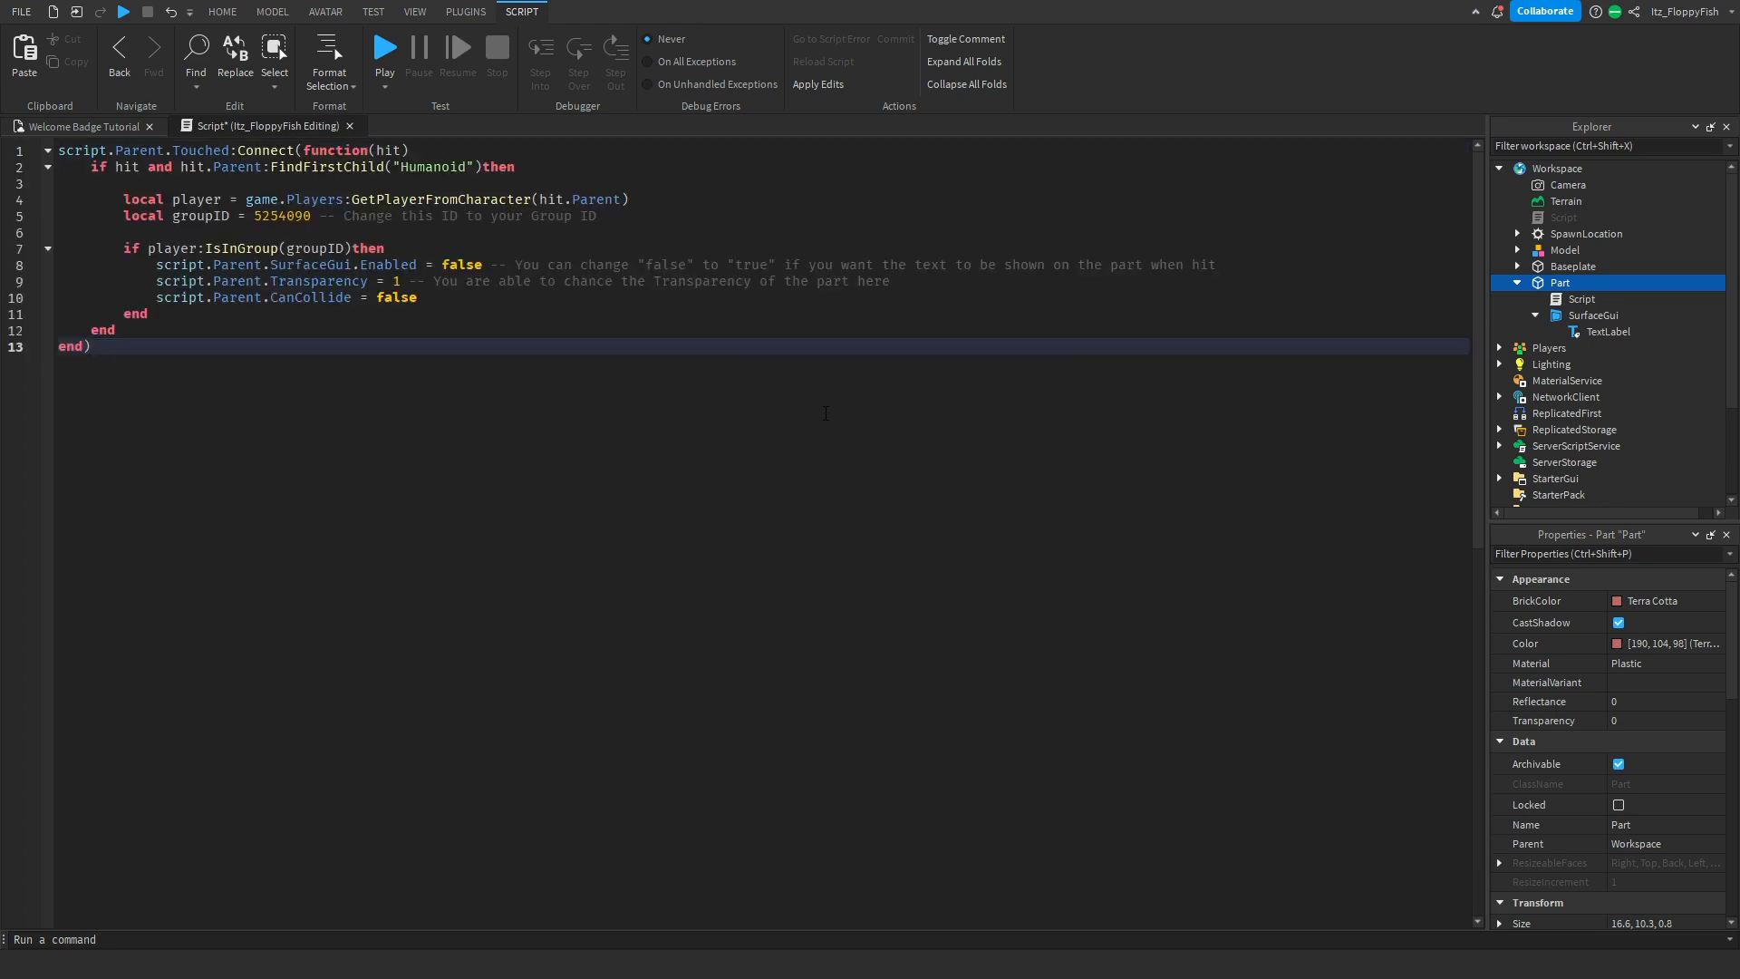
double_click(282, 216)
text(1234567890)
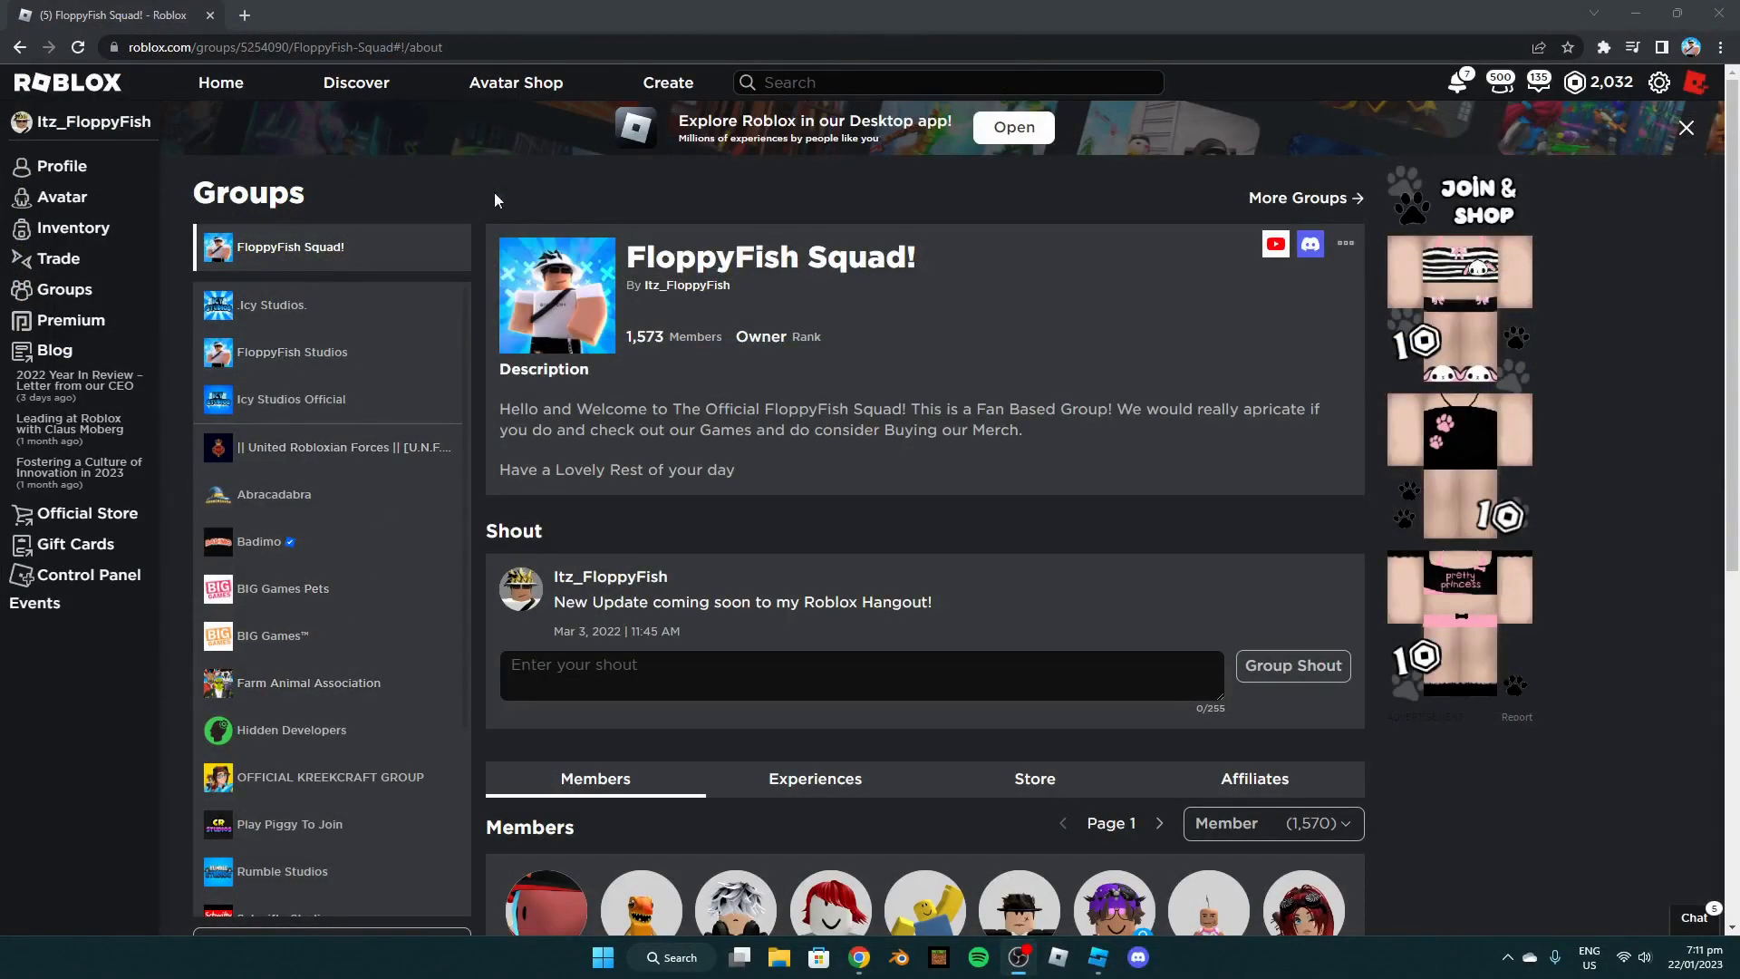
Select the group ID 5254090 in the group page's web address
click(281, 54)
double_click(336, 47)
key(ctrl+c)
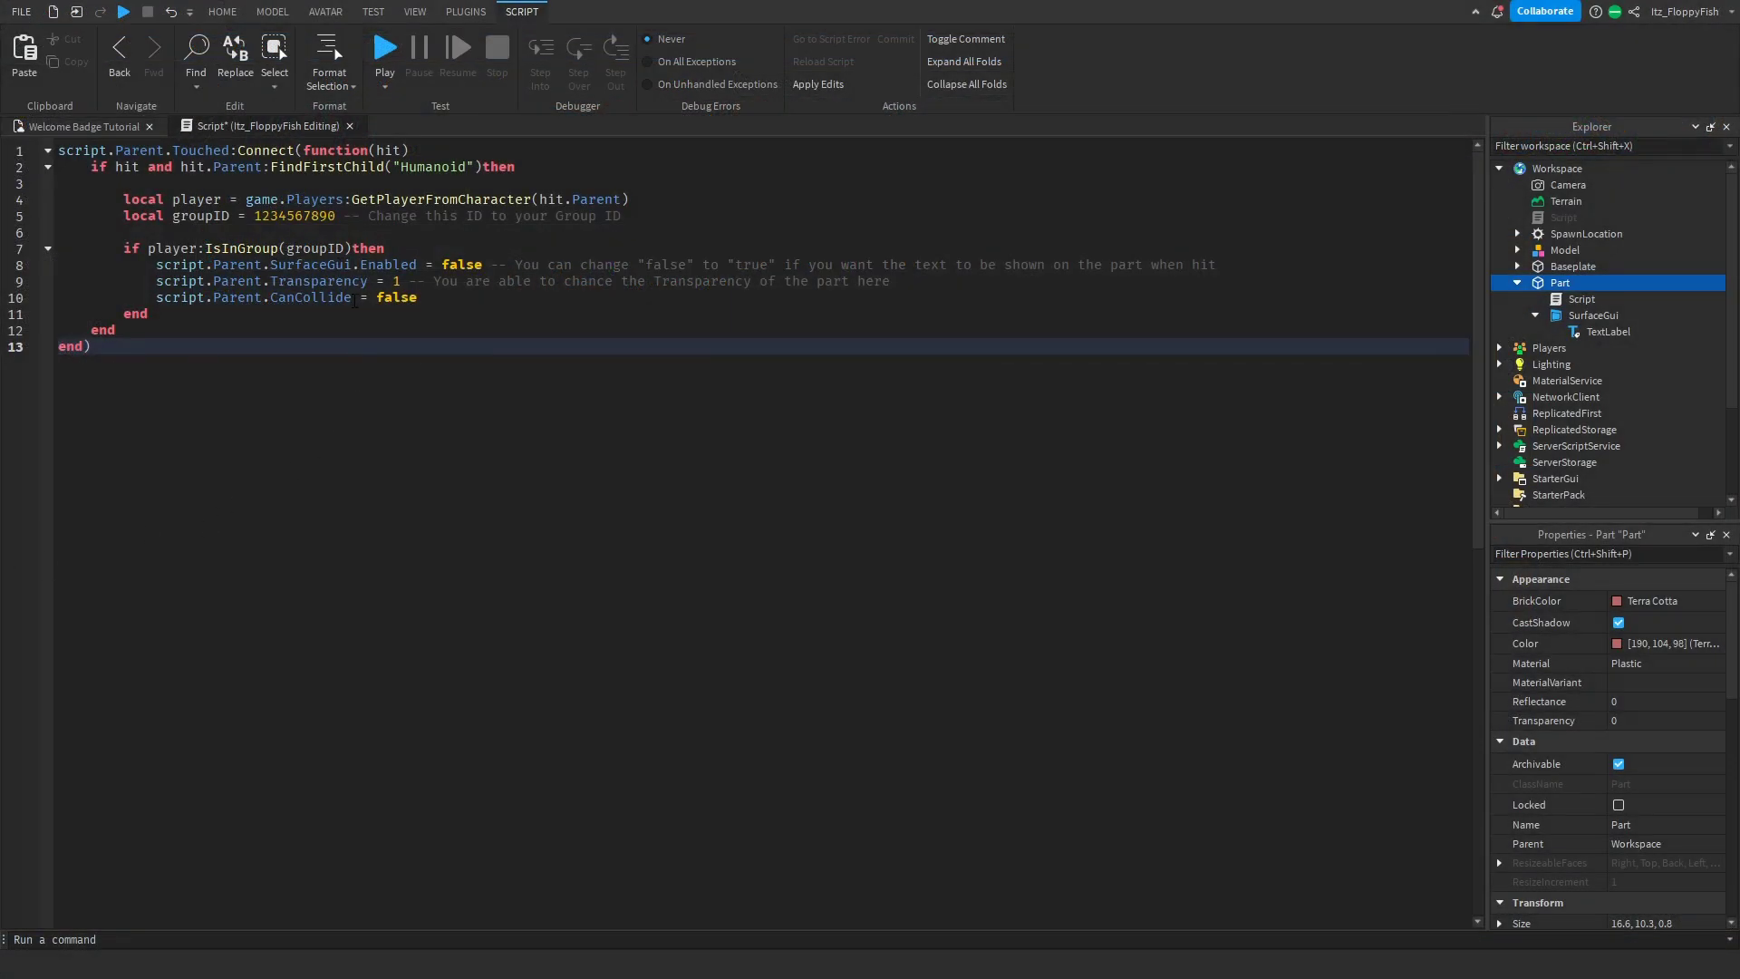
double_click(299, 216)
key(BackSpace)
key(ctrl+v)
click(91, 347)
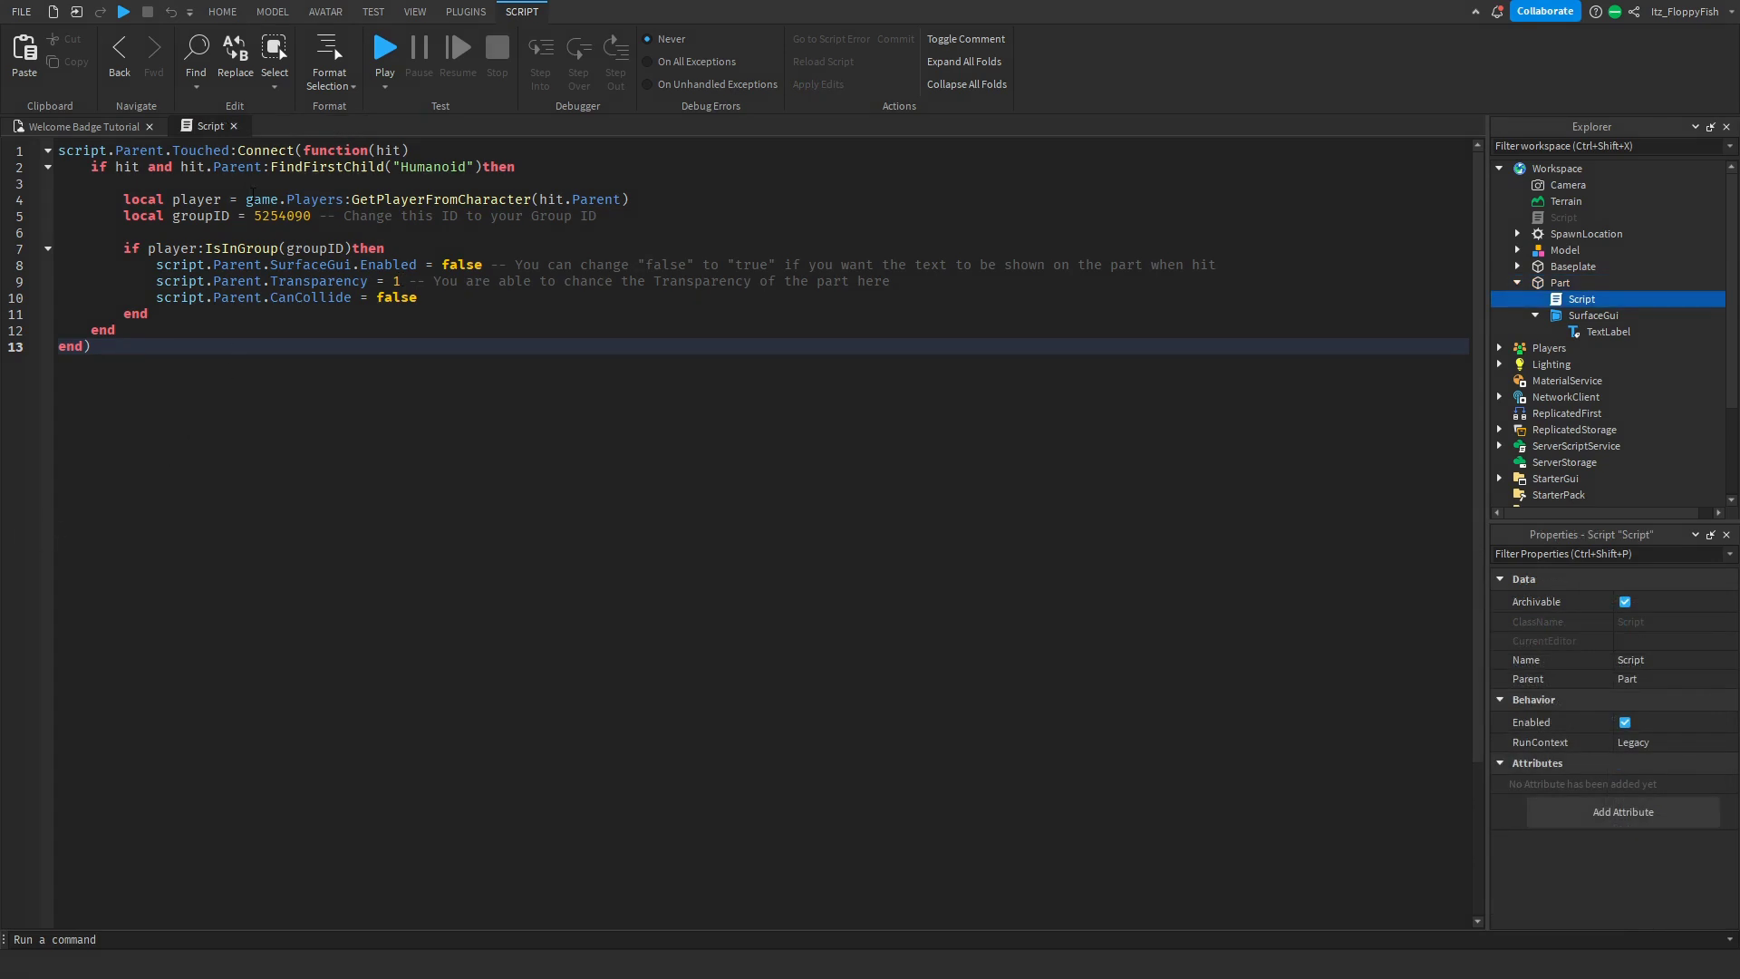
Close the script and anchor the Floppy Group Only part, leaving it selected
click(233, 128)
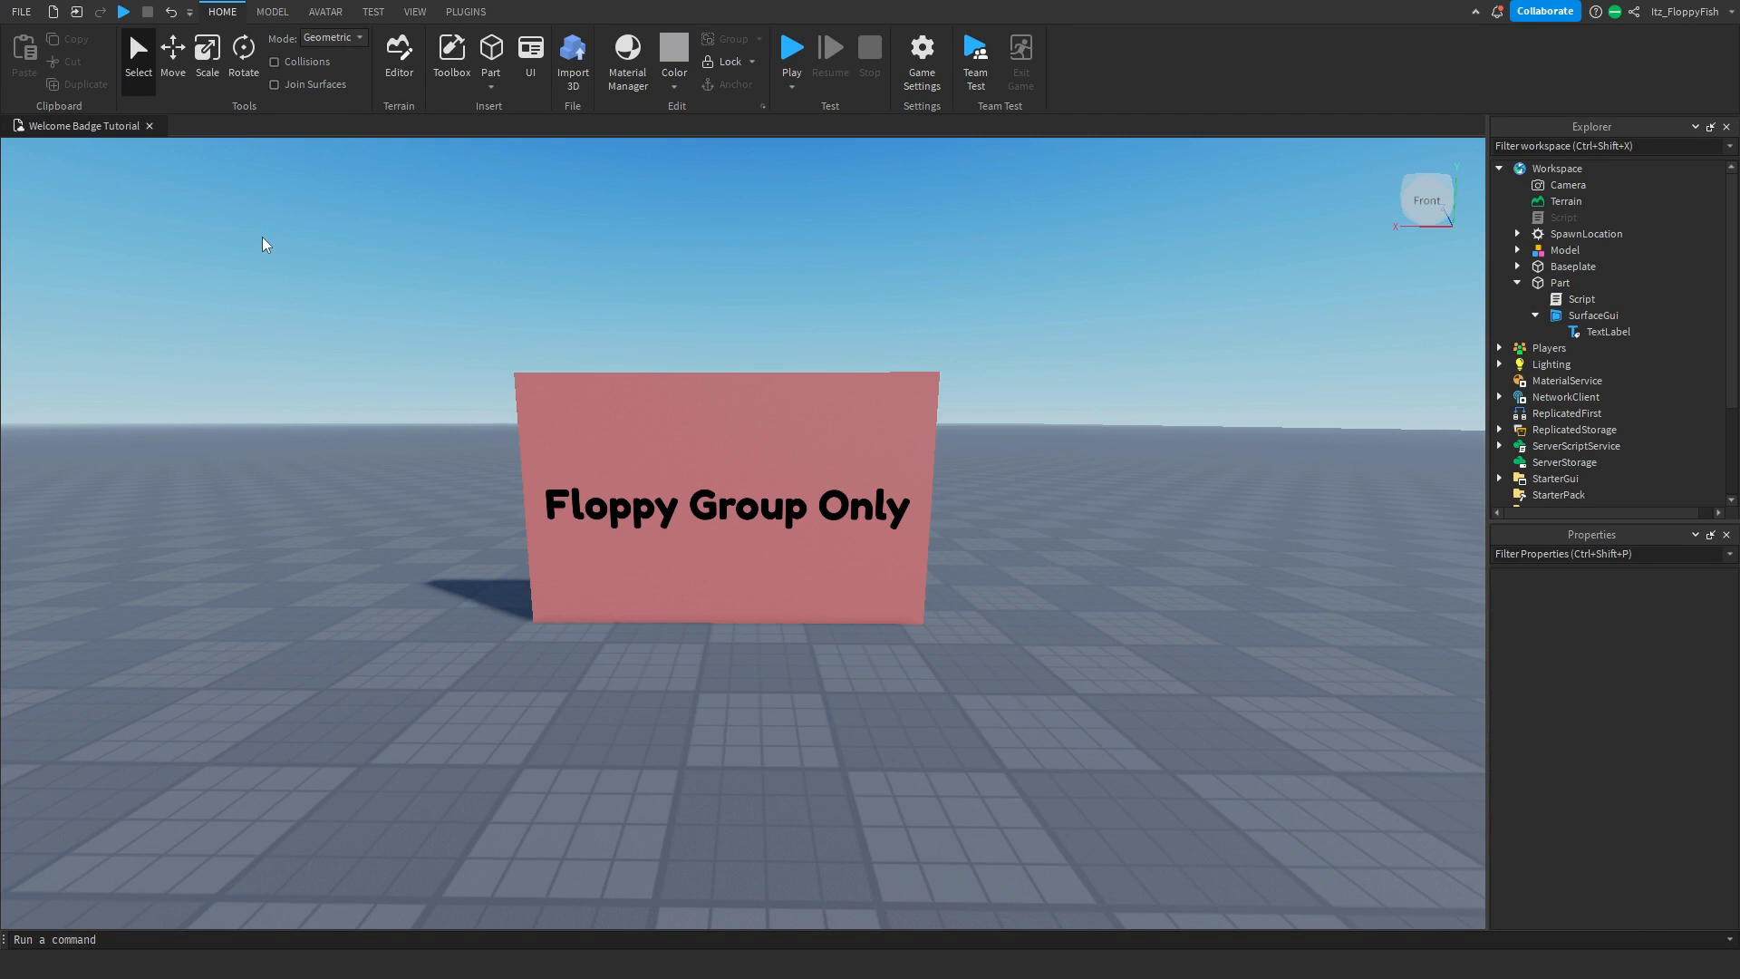
click(616, 423)
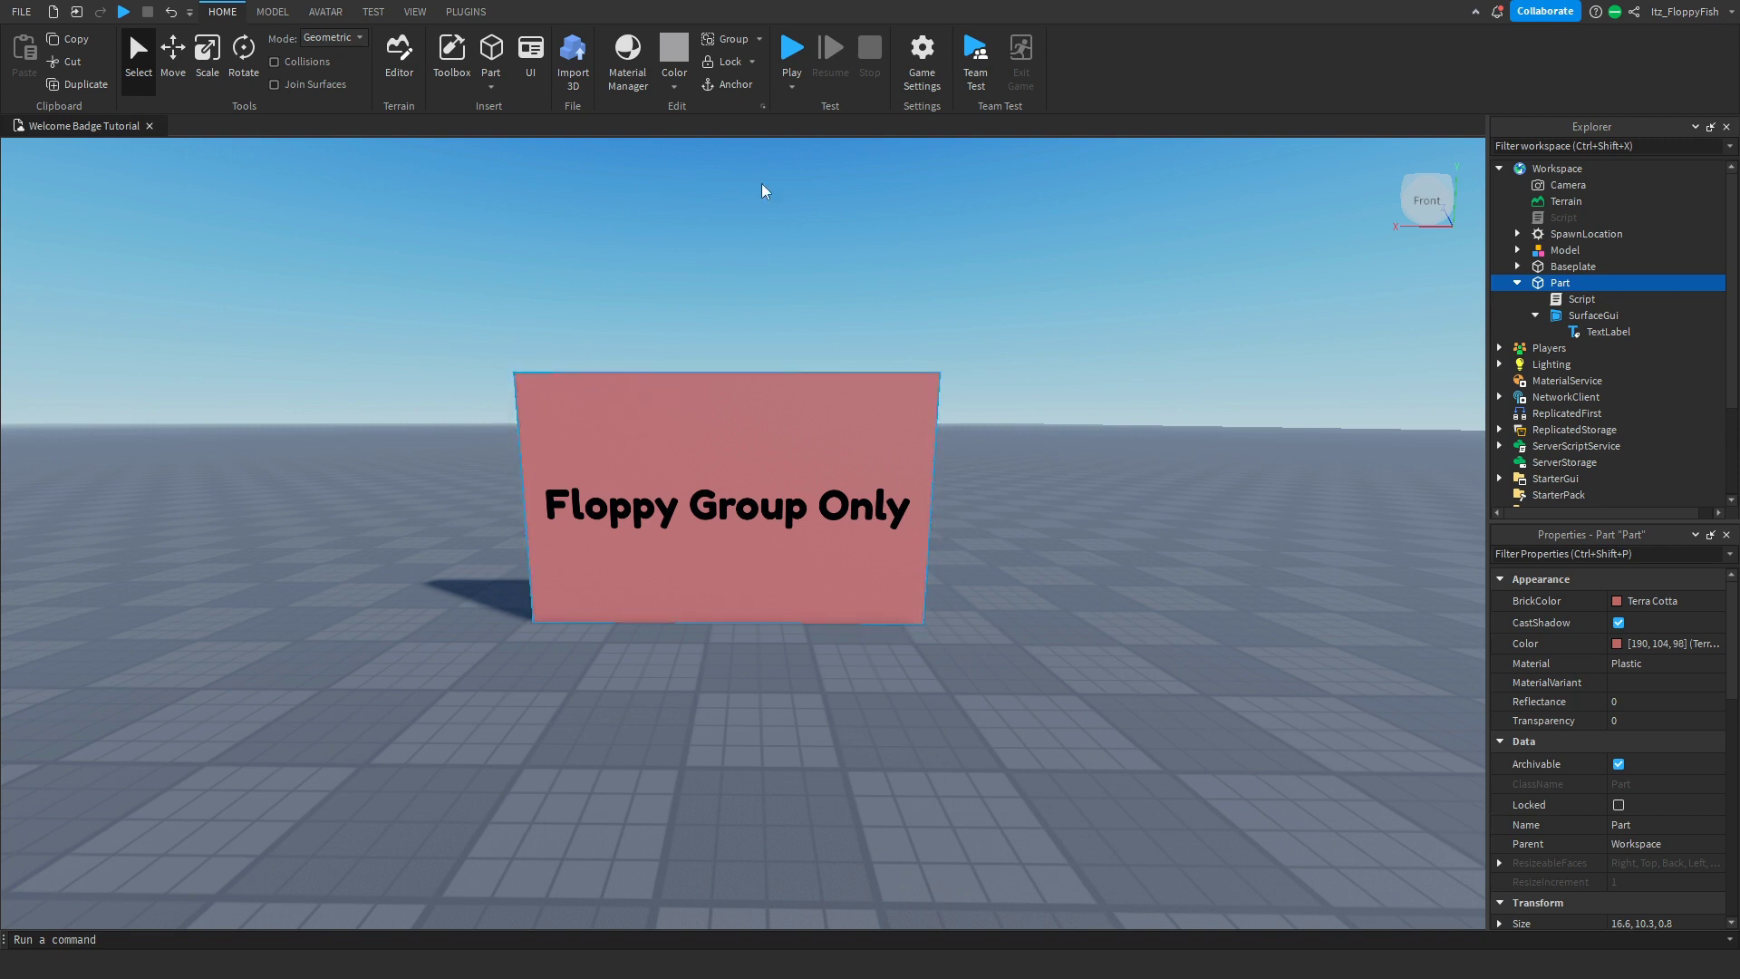
click(736, 86)
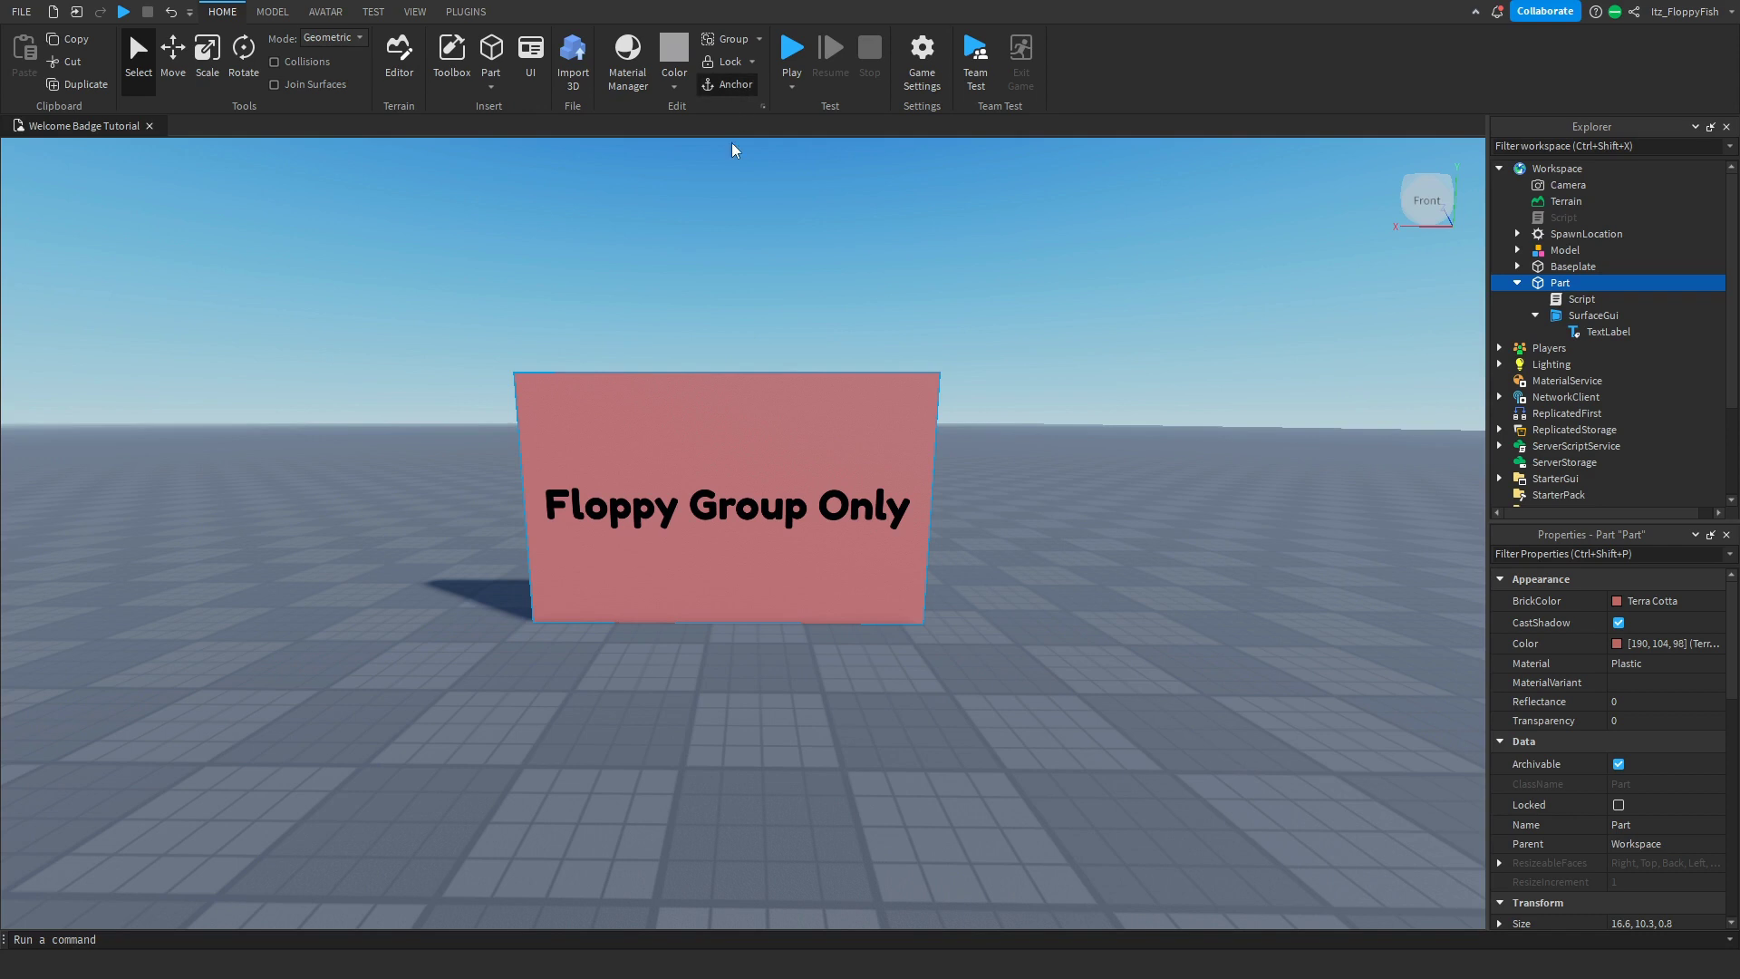
click(664, 317)
click(644, 417)
Play-test the place, walking the avatar into the Floppy Group Only wall until it vanishes
click(793, 51)
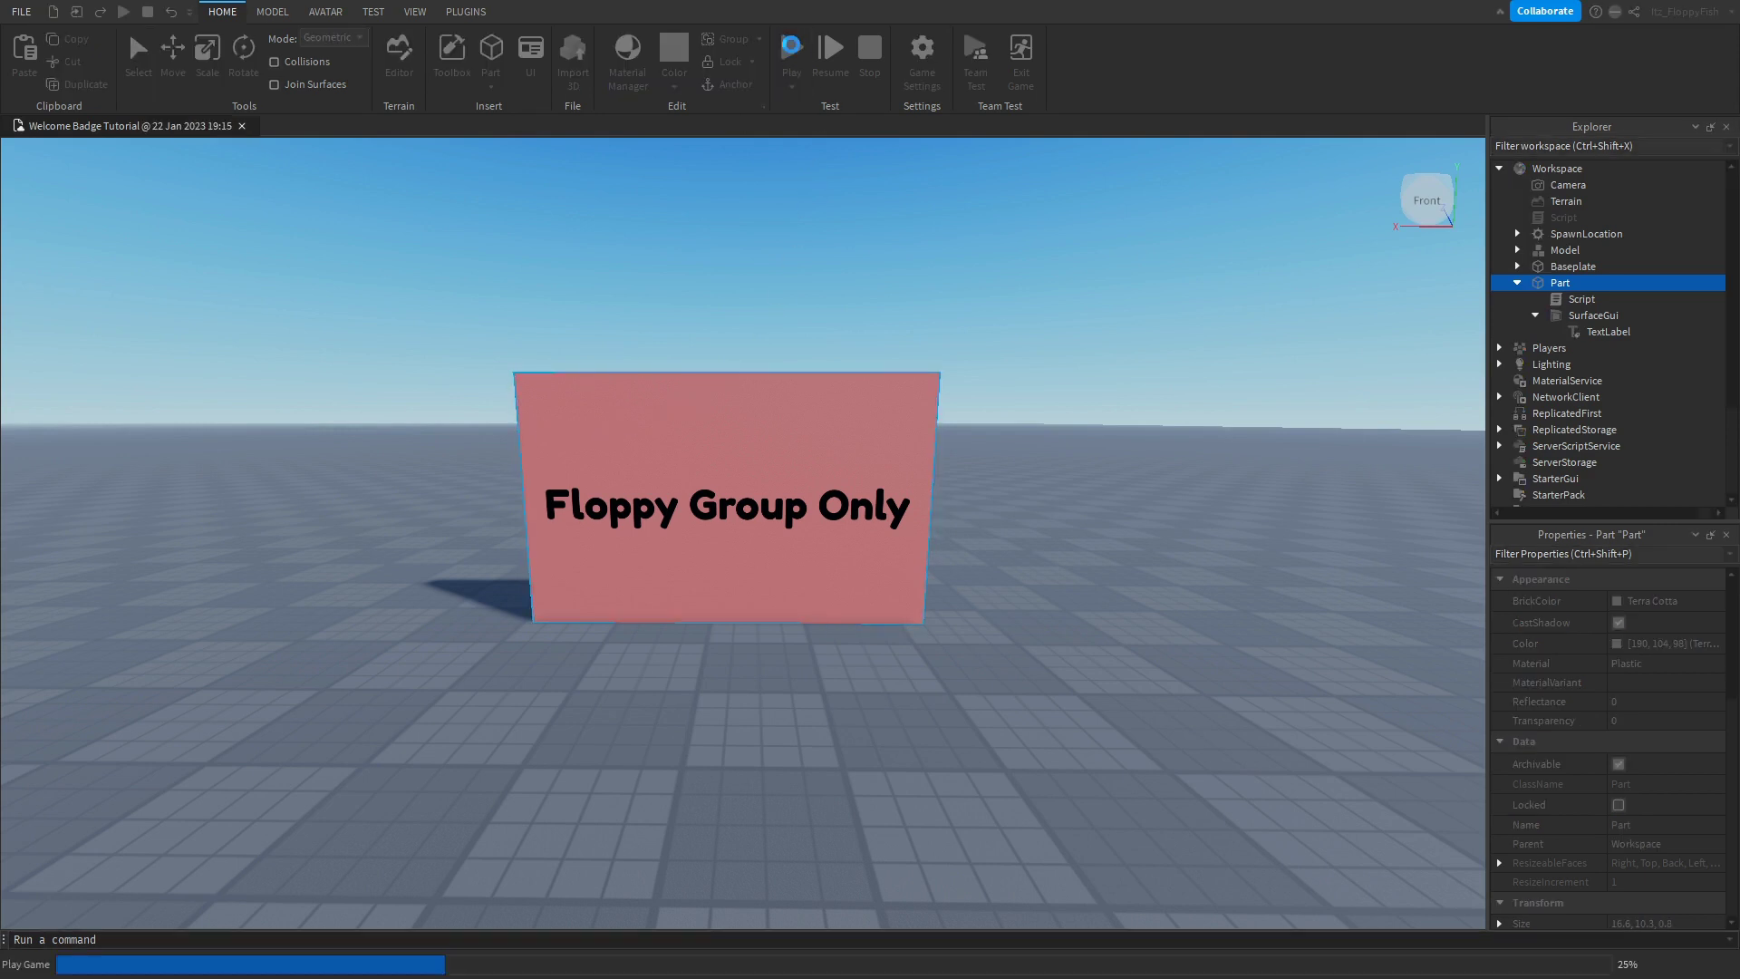
key(w)
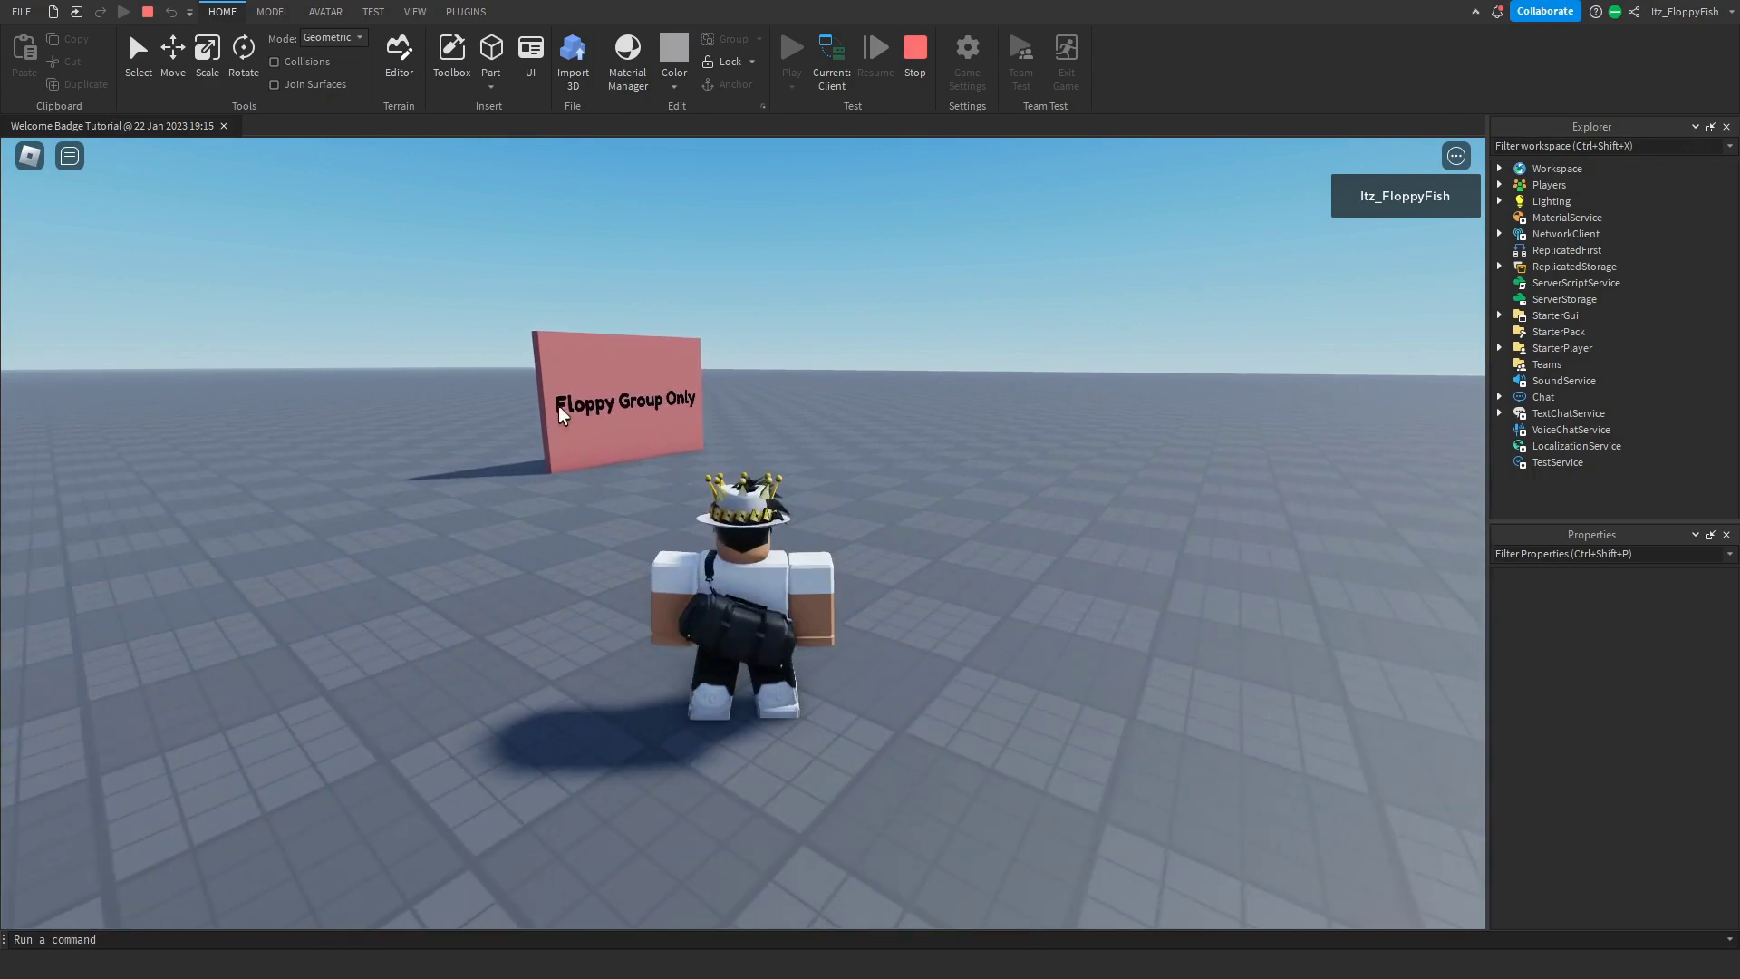
key(w)
key(w)
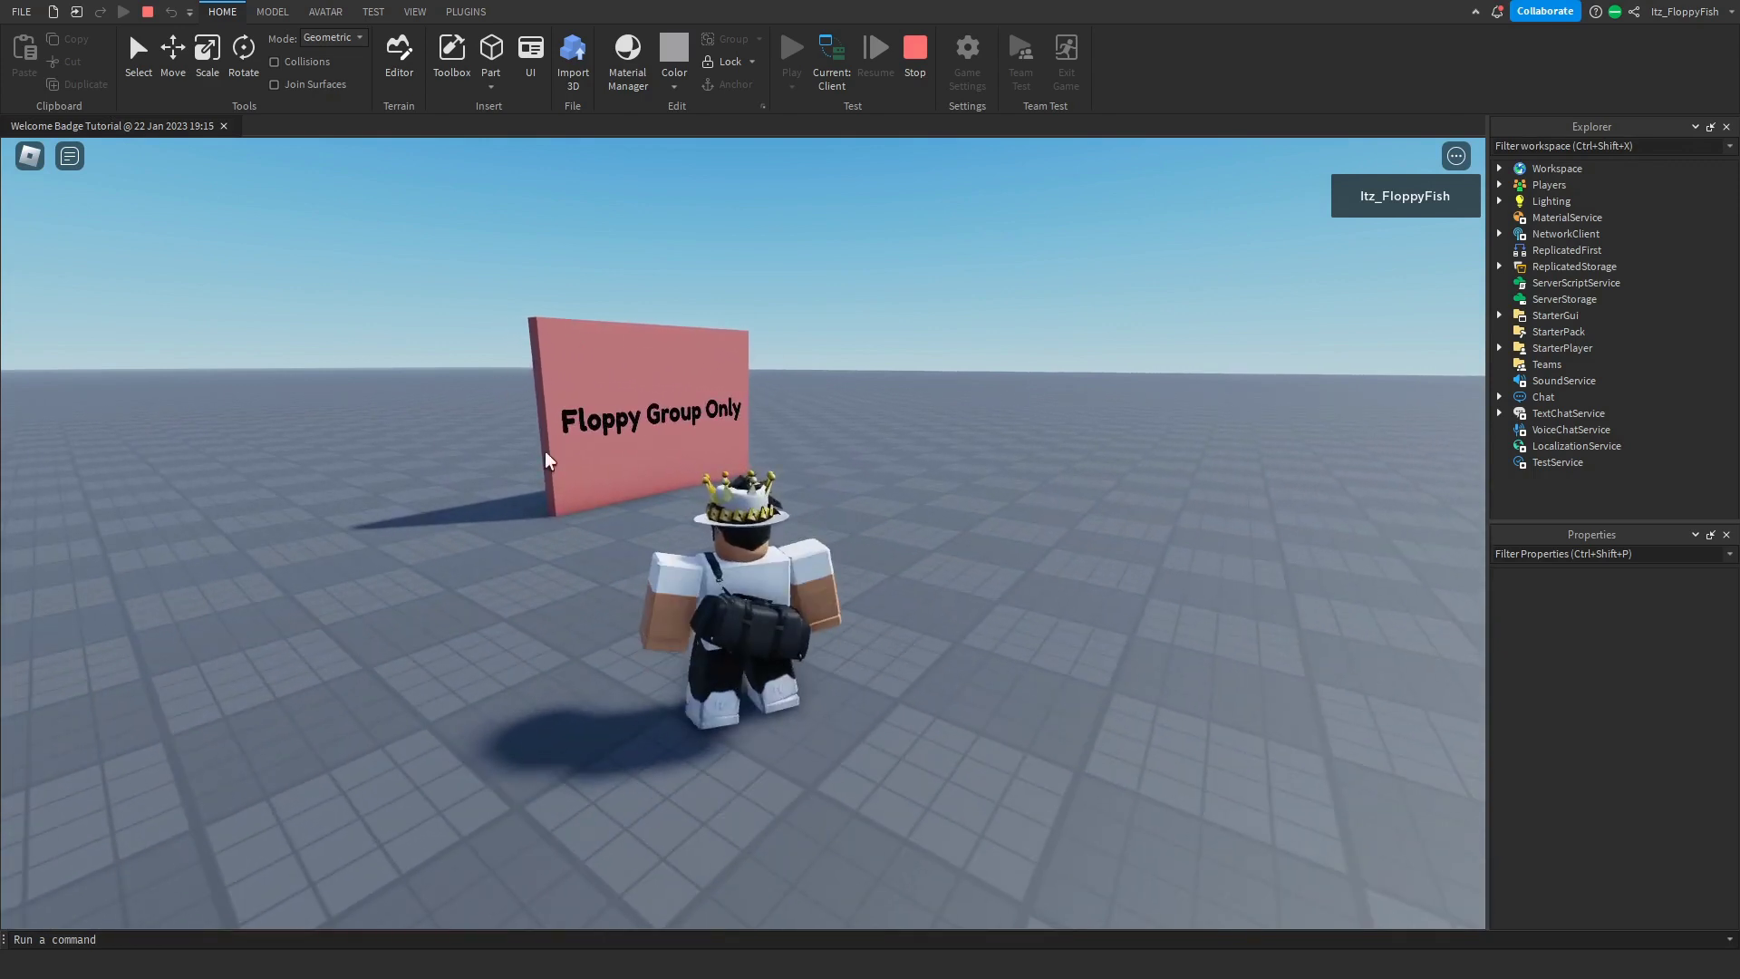
key(w)
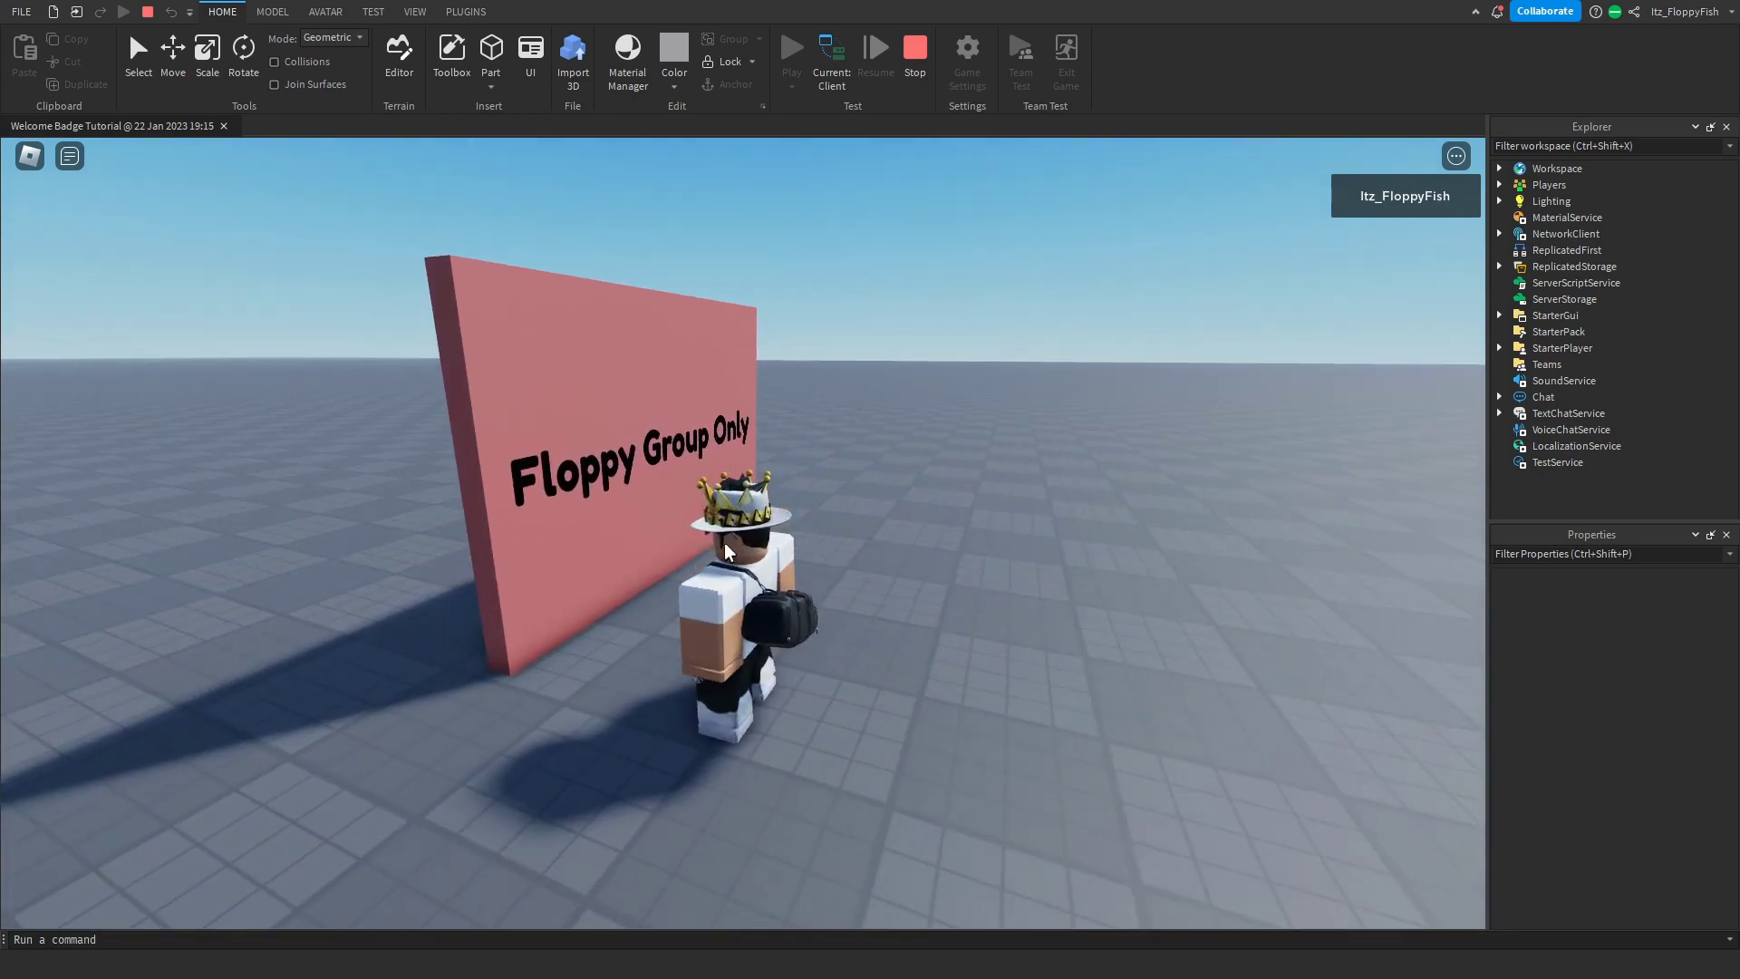
key(w)
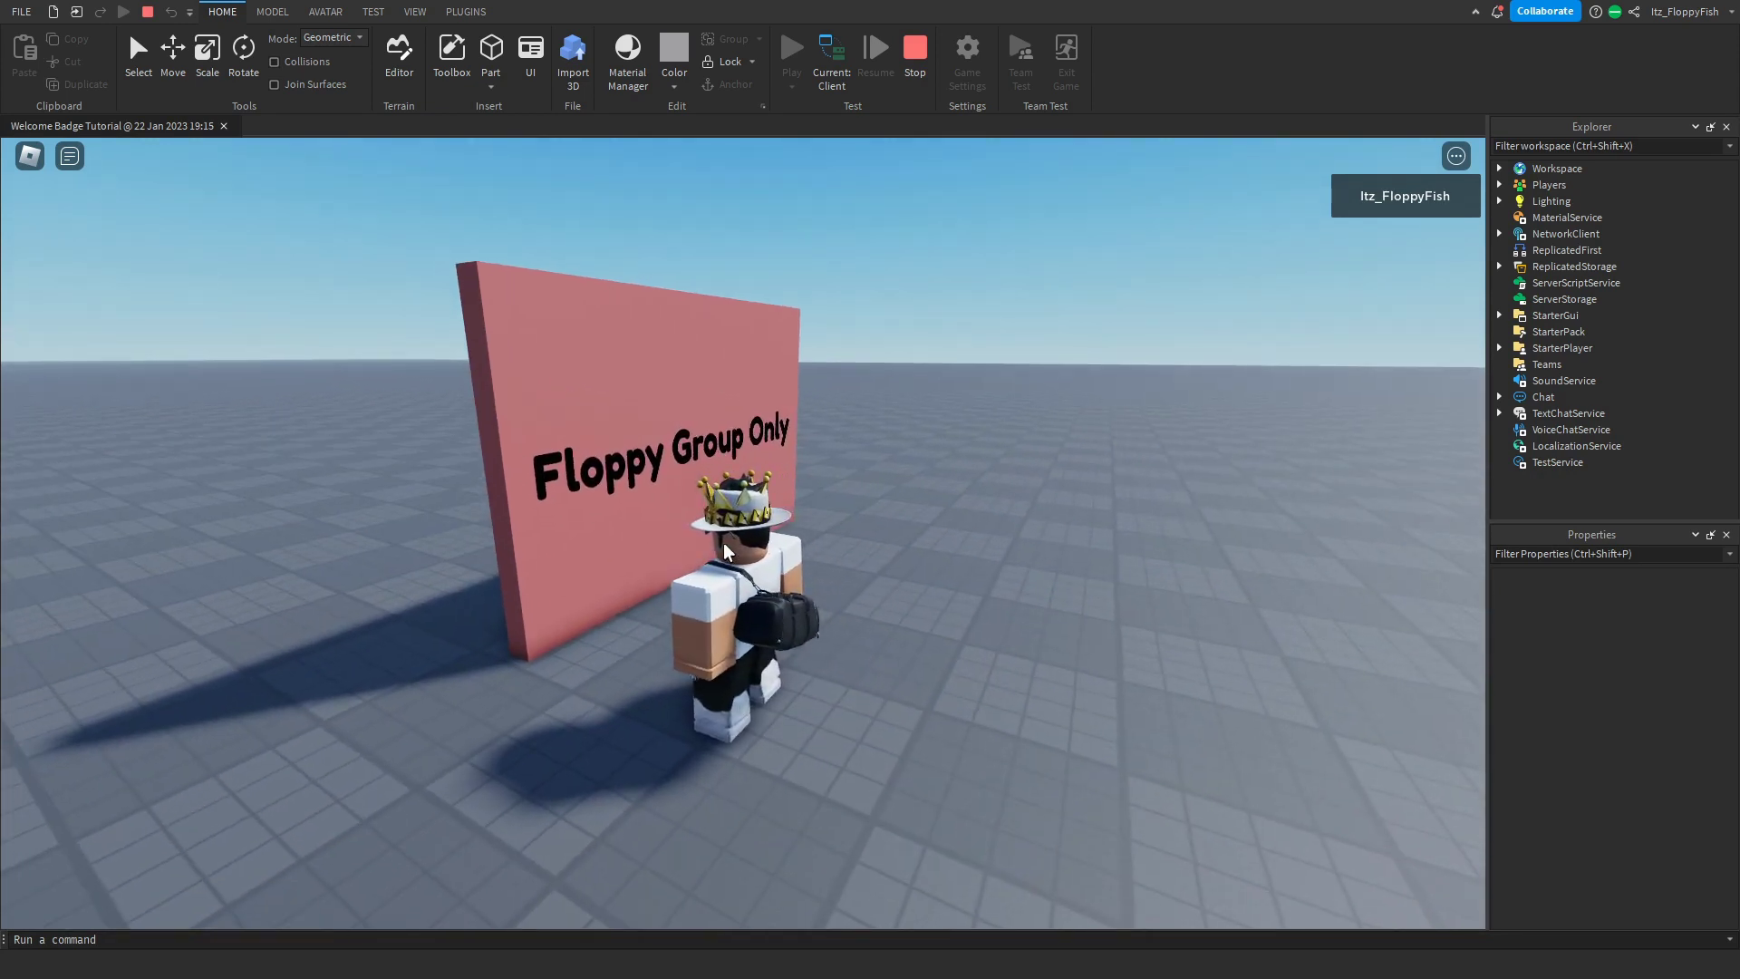
key(a)
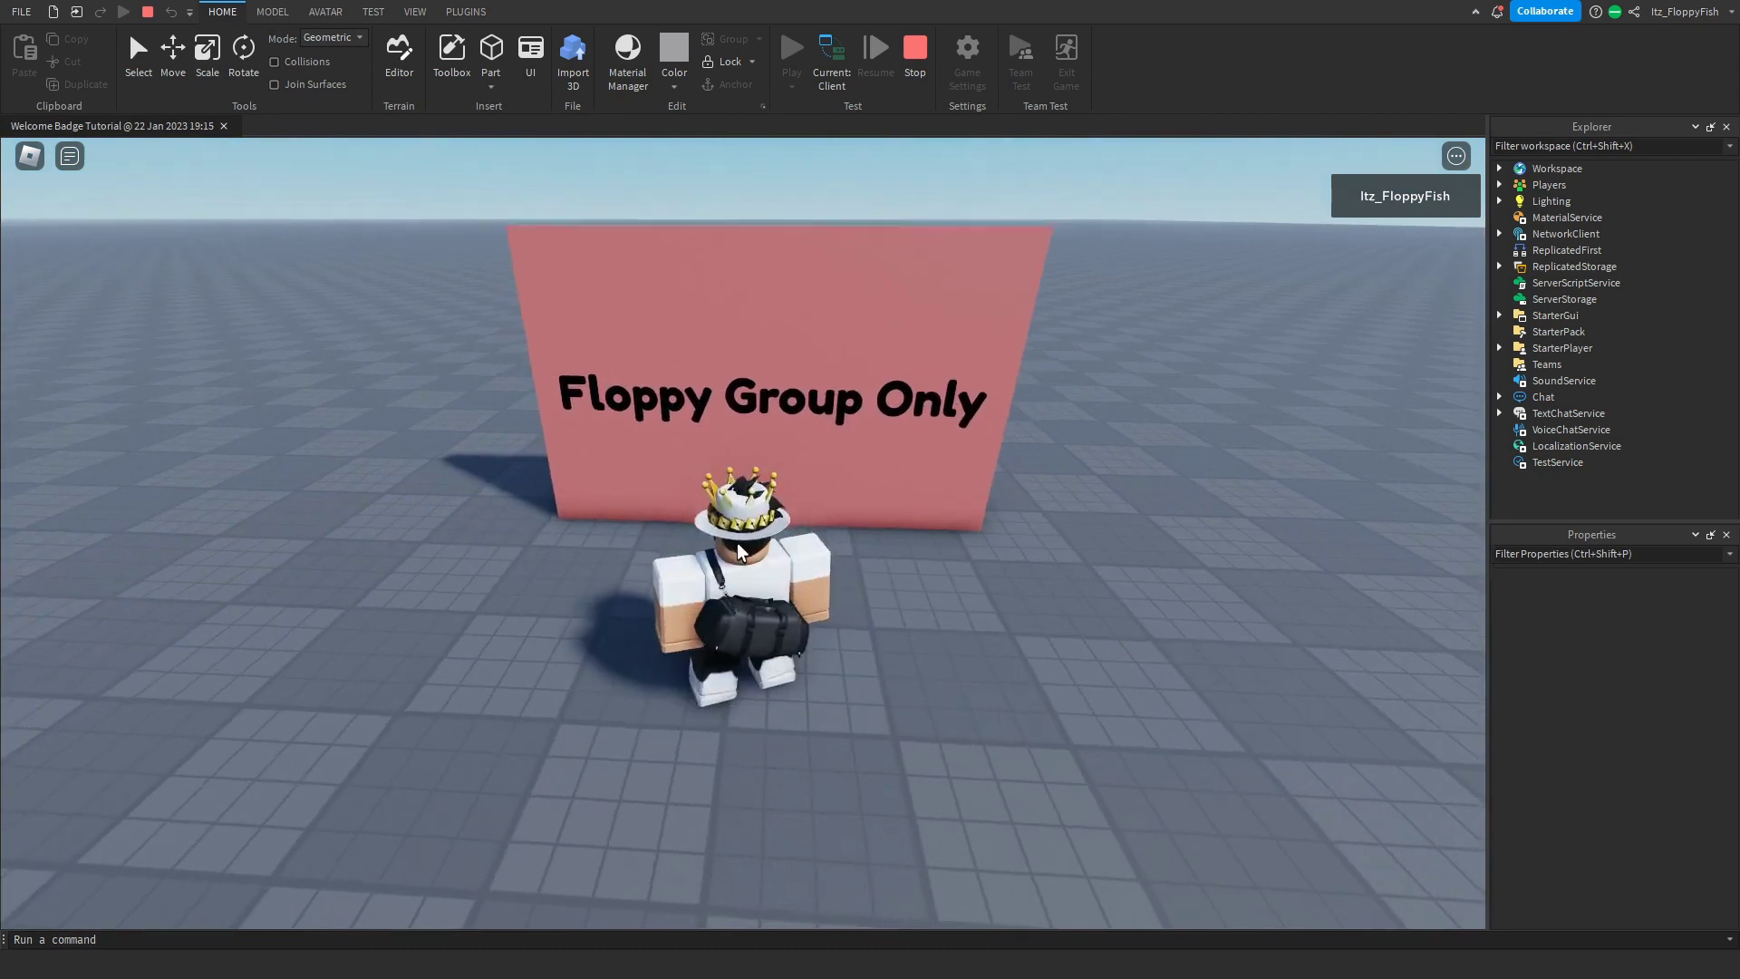
key(w)
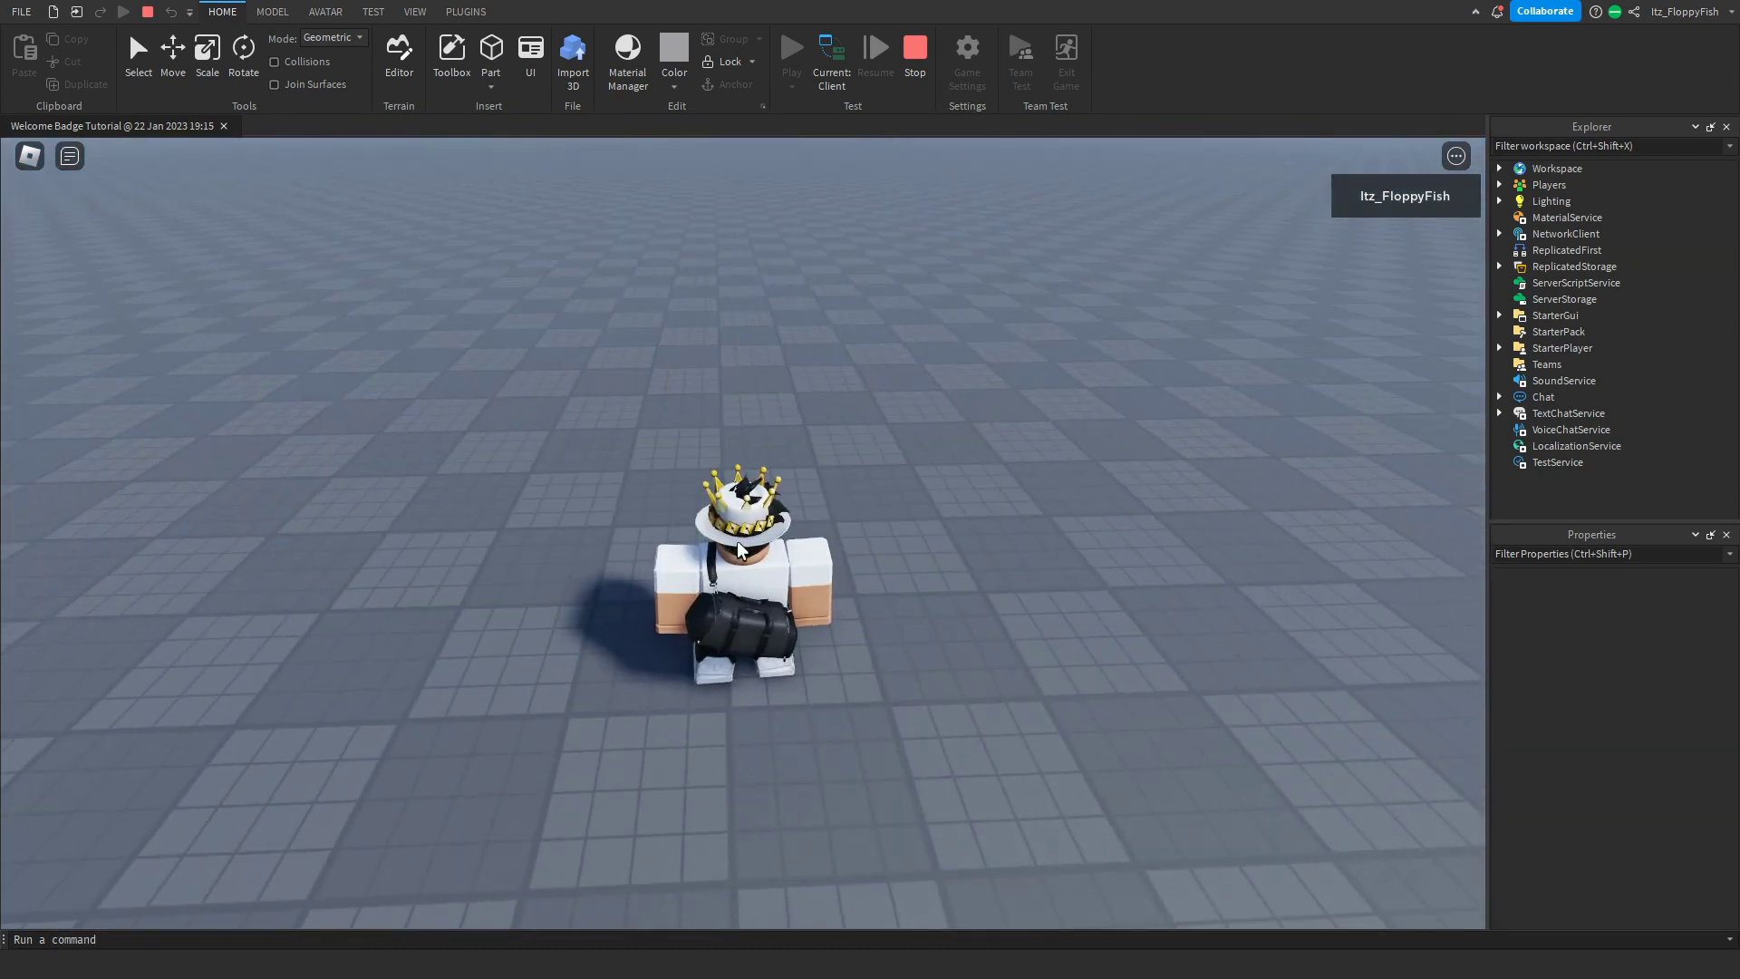
key(w)
right_drag(738, 548, 739, 549)
key(s)
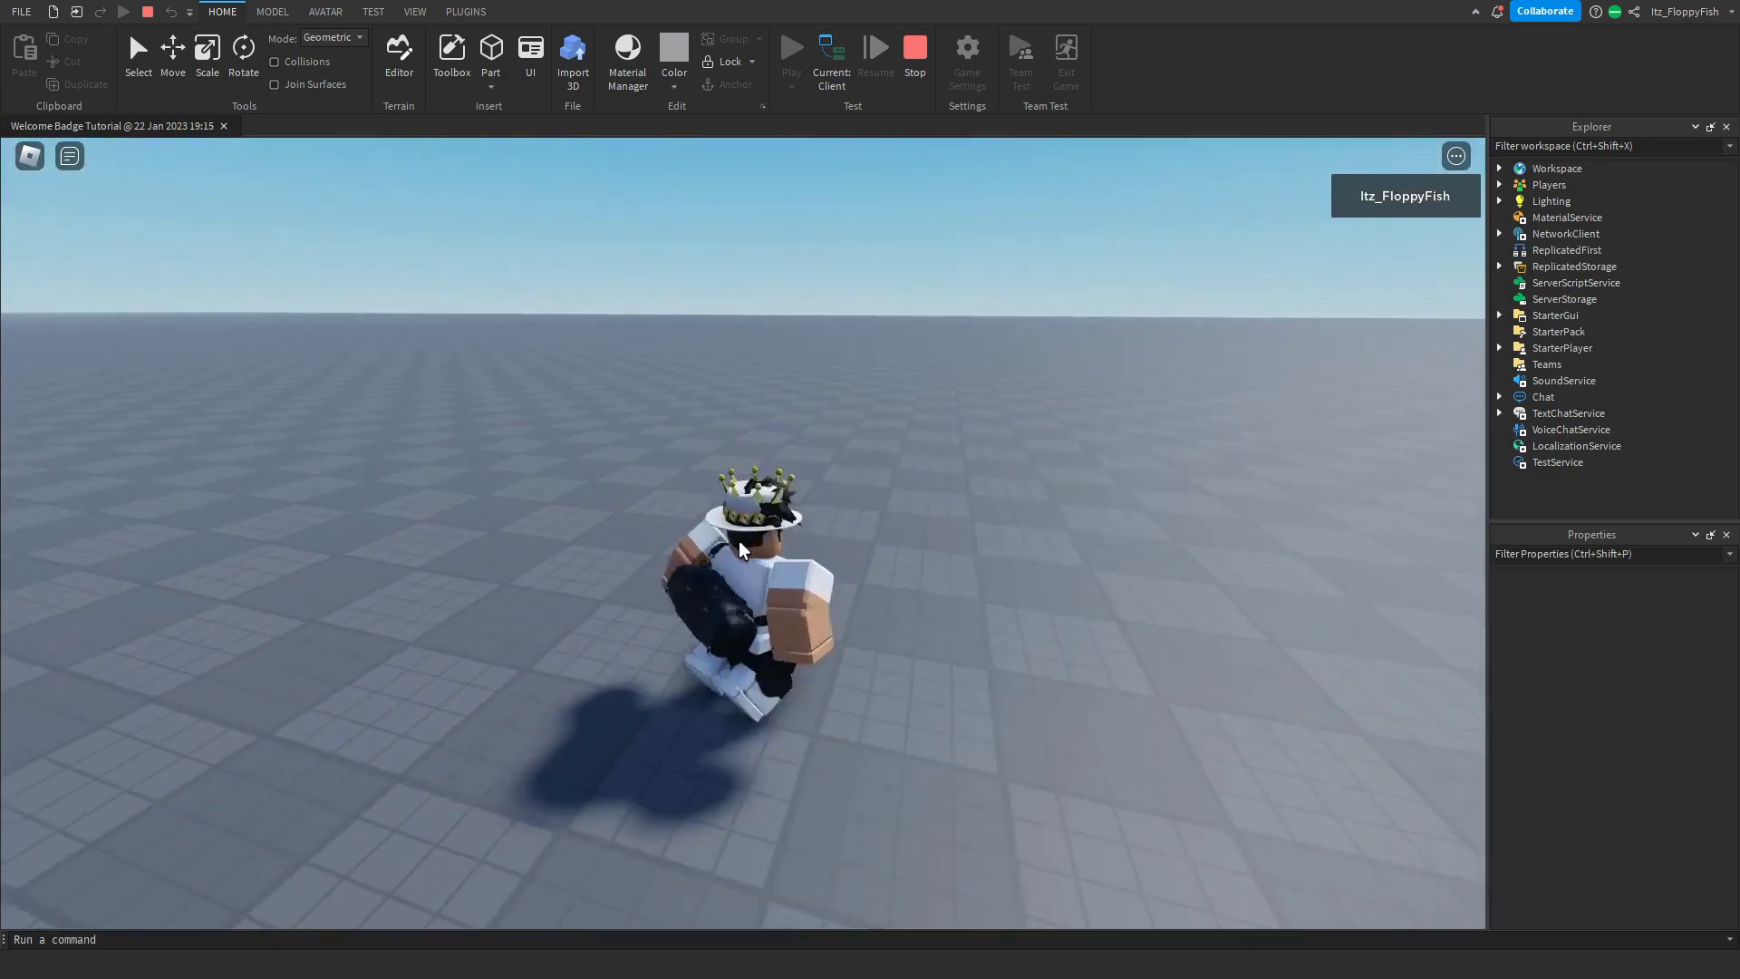
Stop the play test and reopen the wall's Script in the editor
click(914, 49)
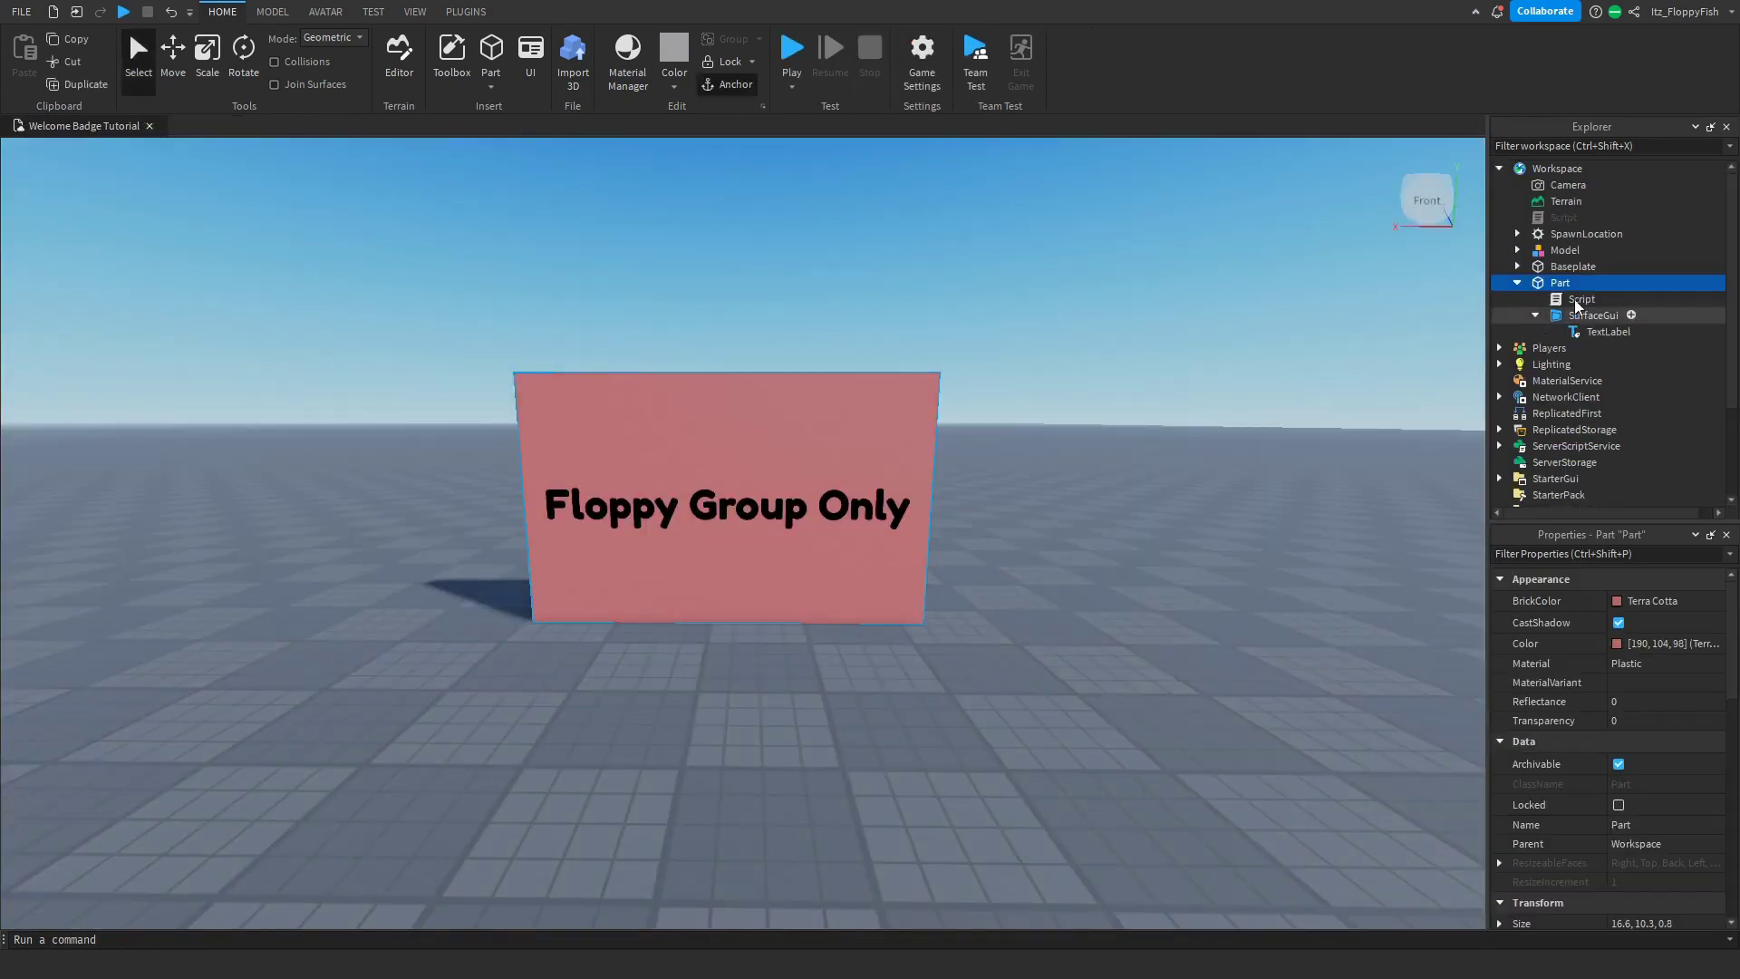
double_click(1582, 299)
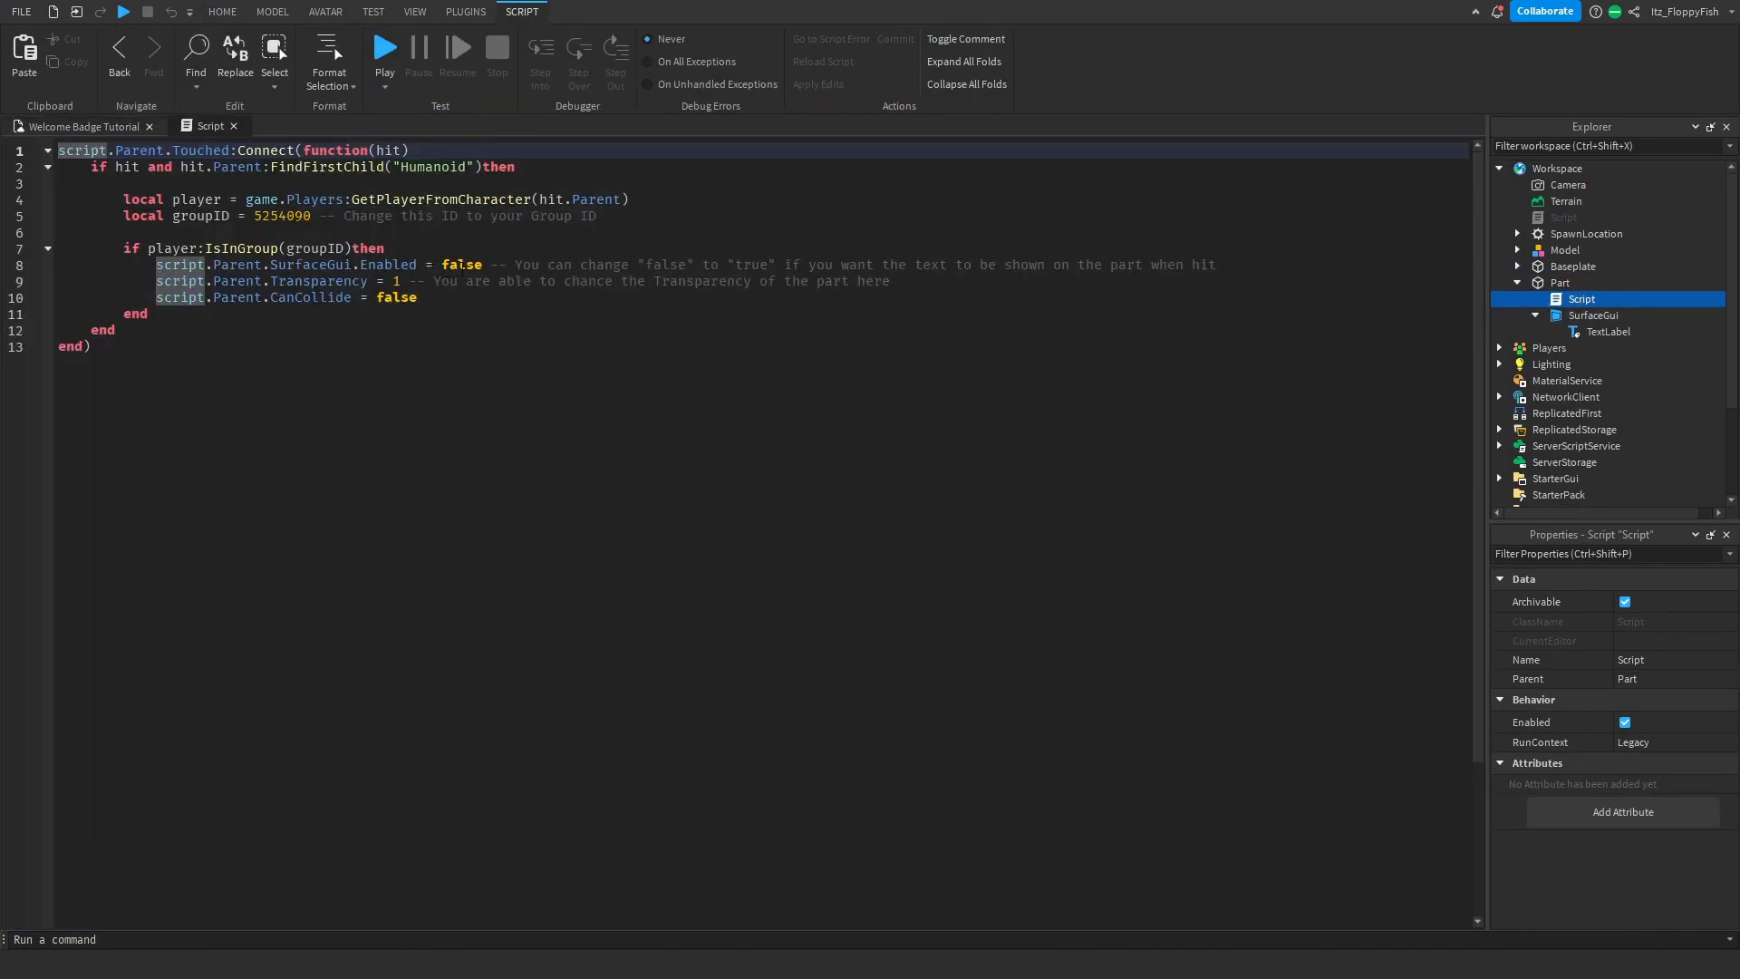
click(91, 127)
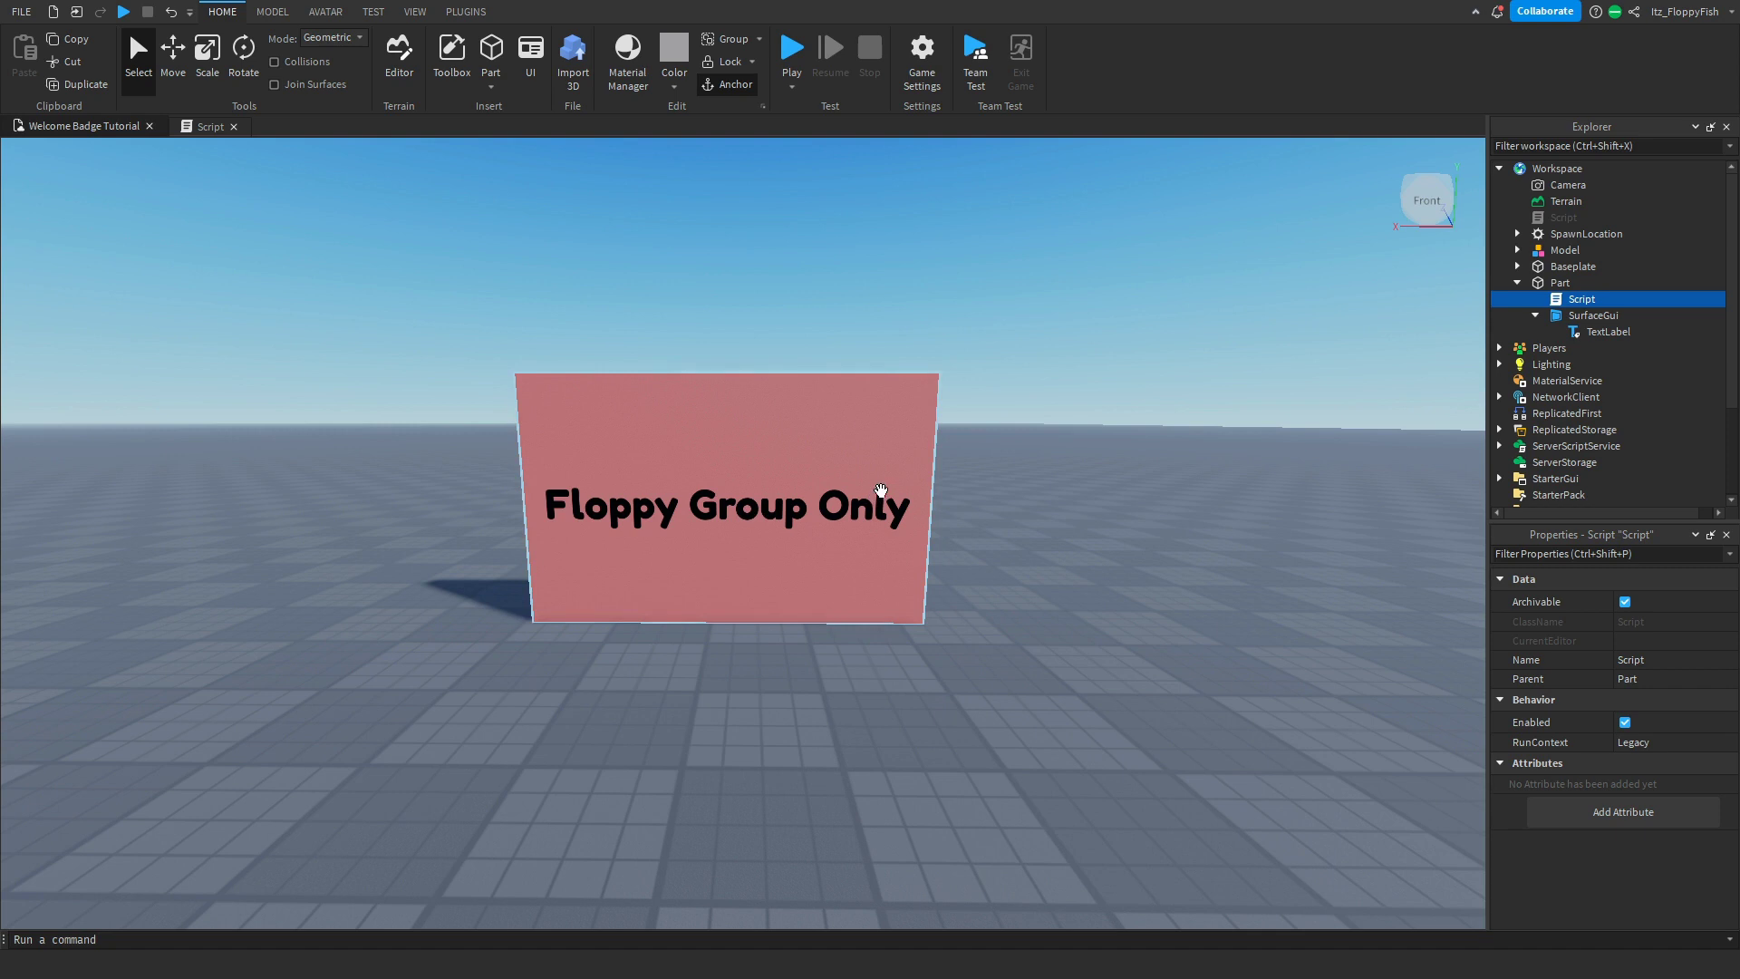
click(216, 128)
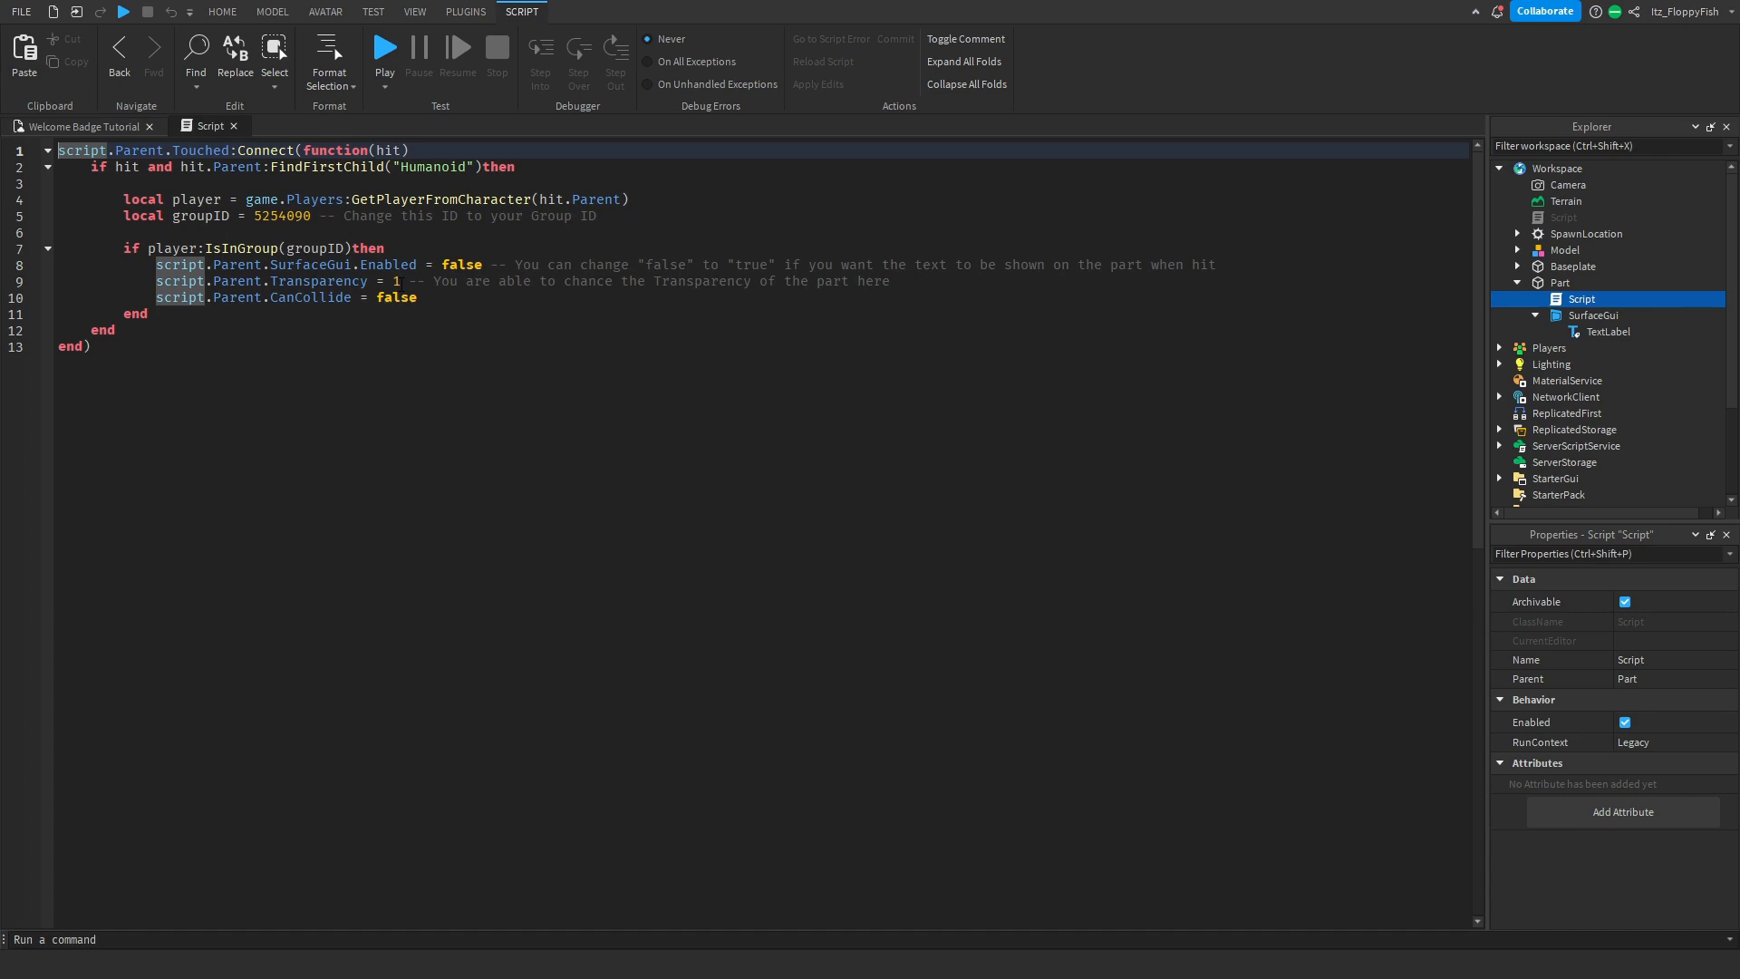
Change Transparency to 0.5 on line 9 and SurfaceGui Enabled from false to true on line 8
click(402, 281)
key(BackSpace)
text(0.5)
click(483, 265)
key(BackSpace)
key(BackSpace)
key(BackSpace)
key(BackSpace)
key(BackSpace)
text(true)
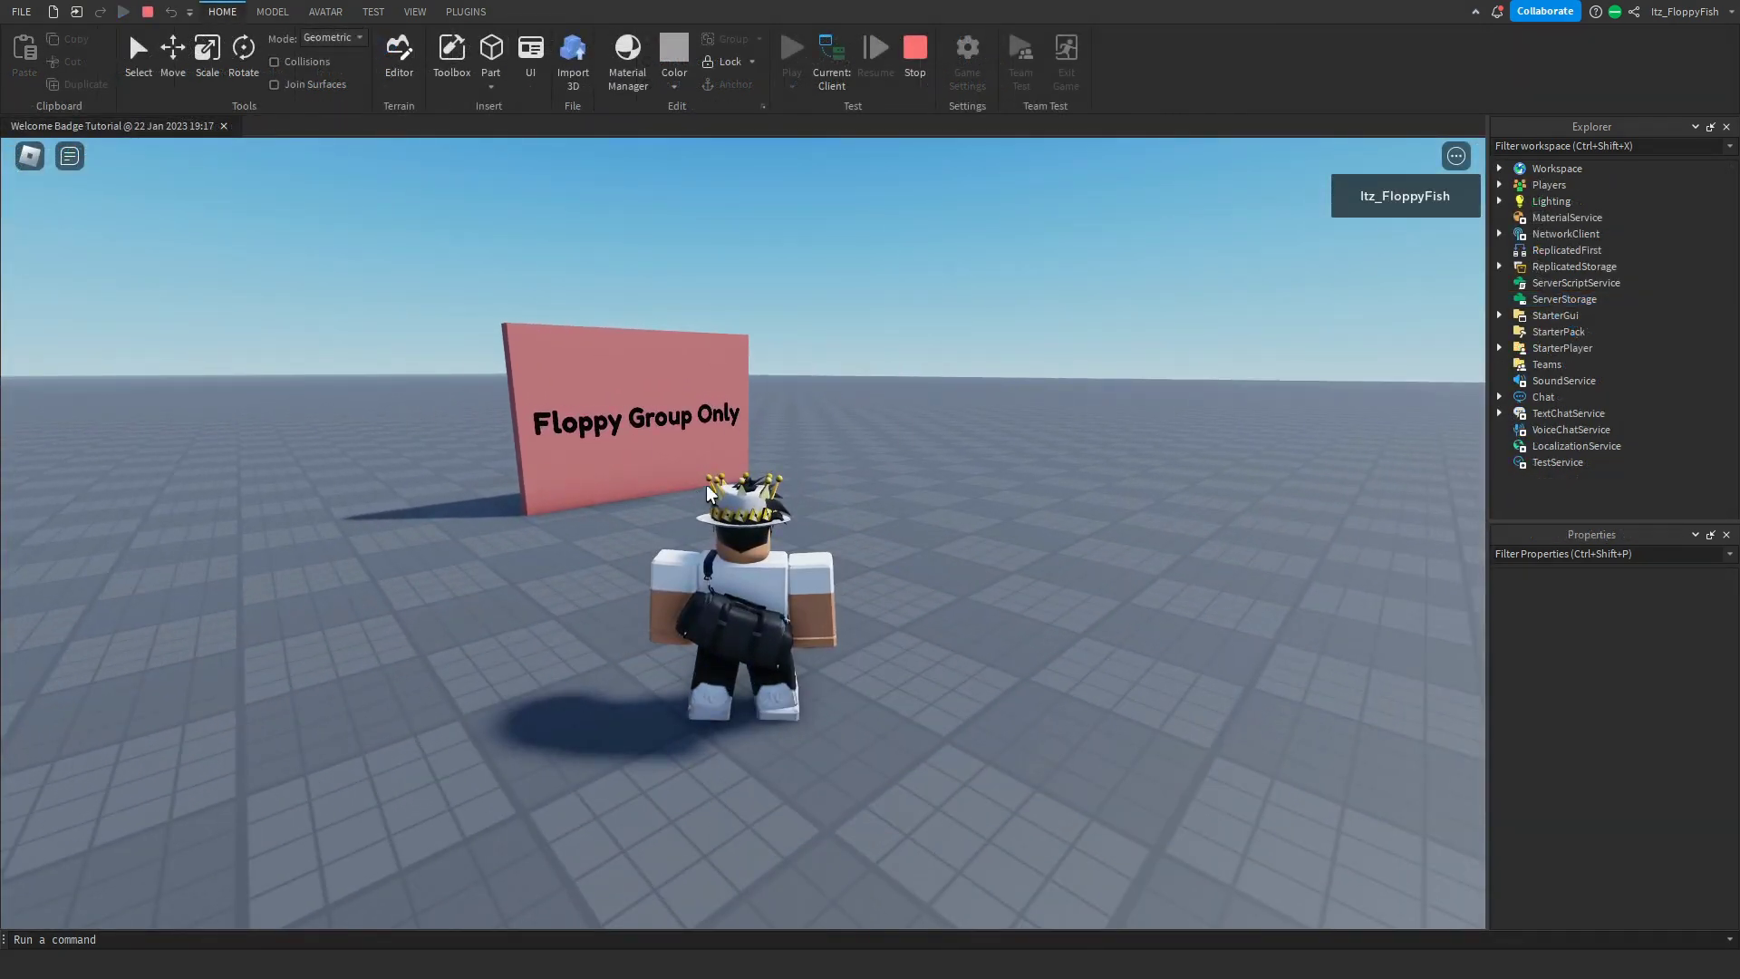
Walk the avatar through the wall, inspect its half-transparent labelled look, then stop the test
key(w)
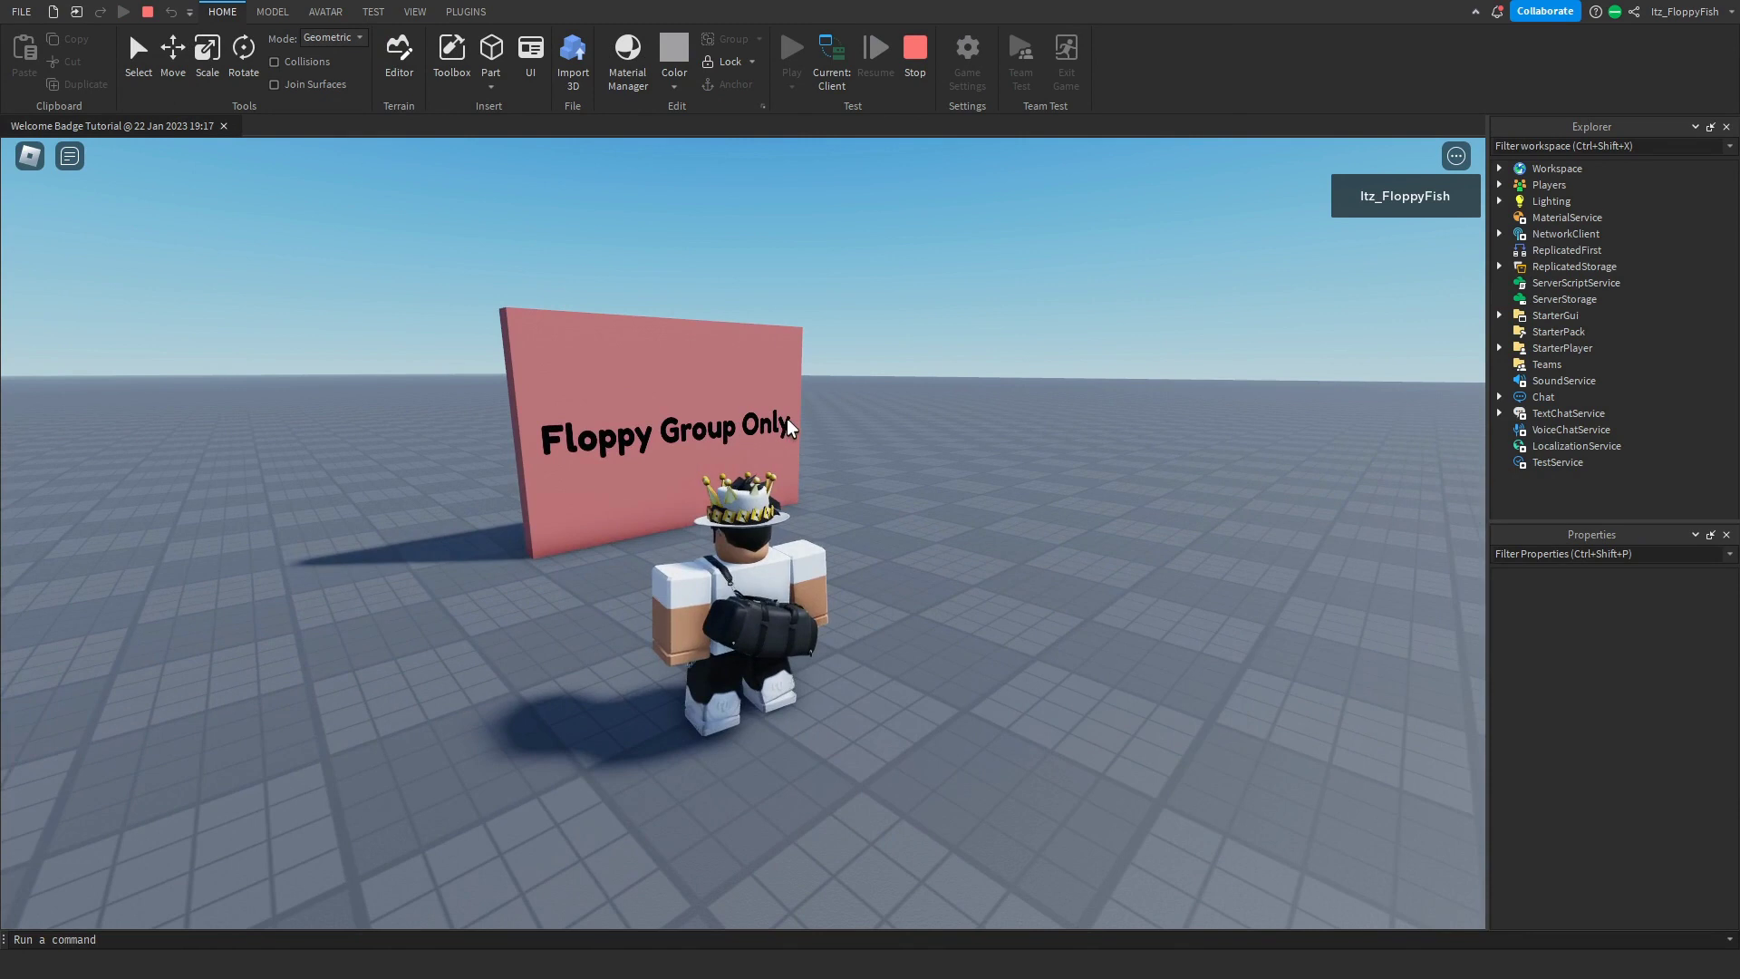
key(w)
key(w)
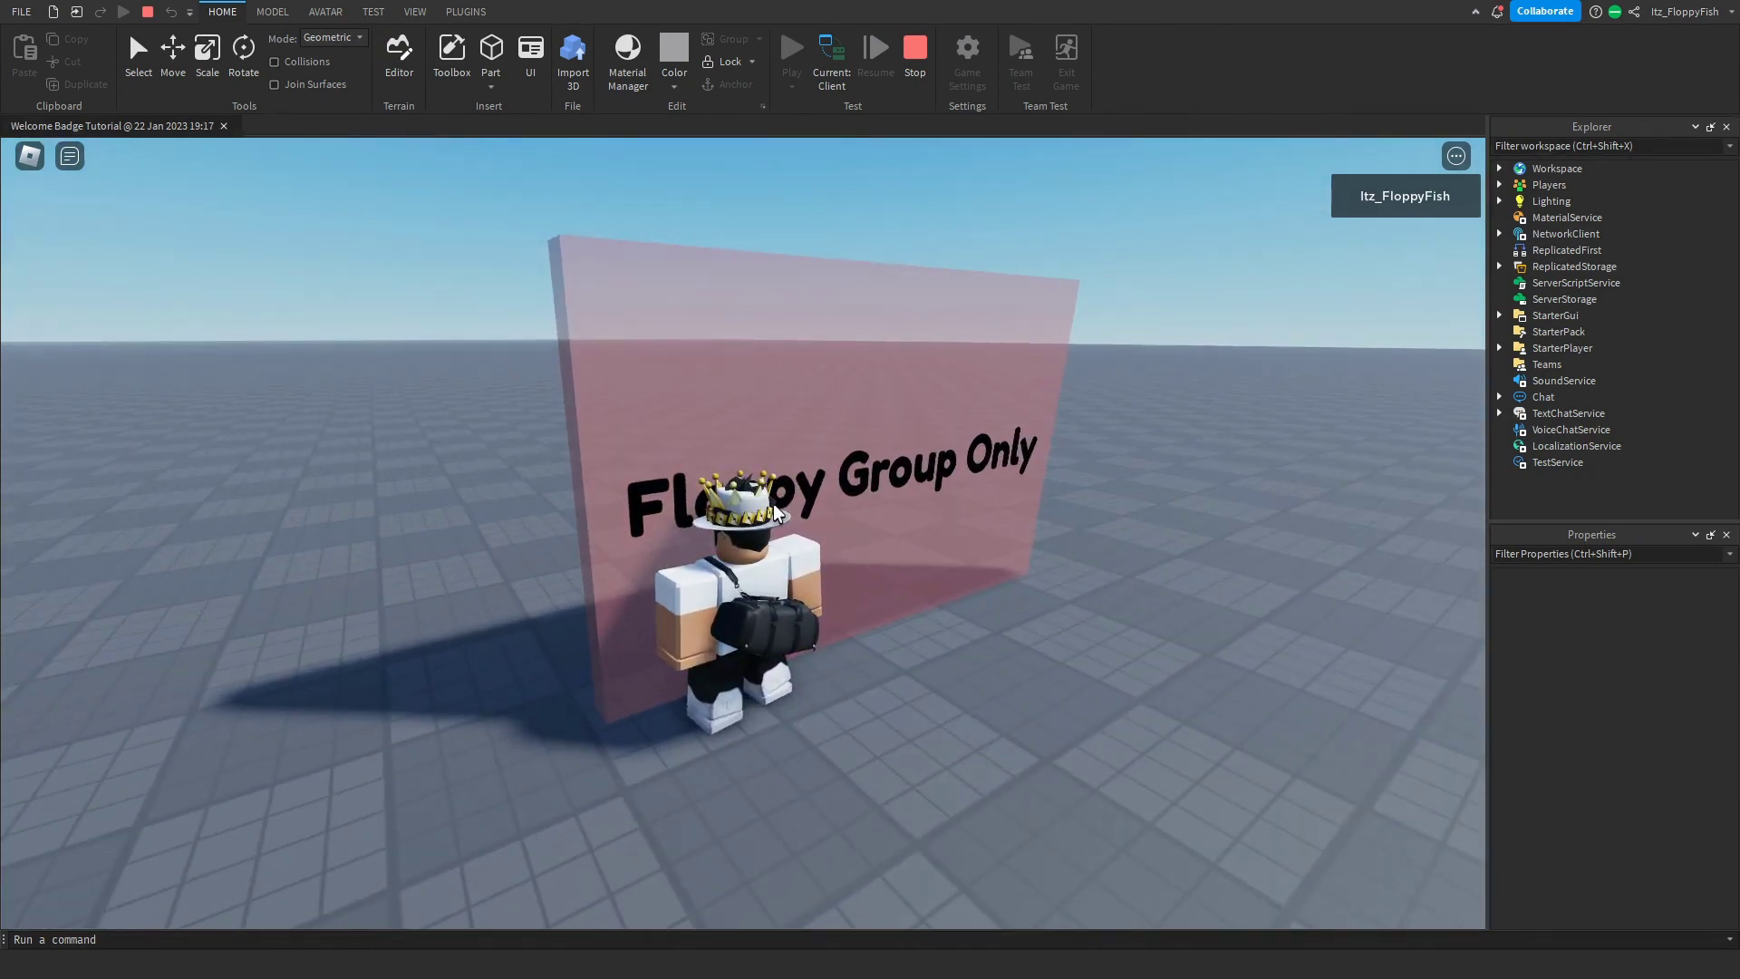
right_drag(775, 512, 780, 509)
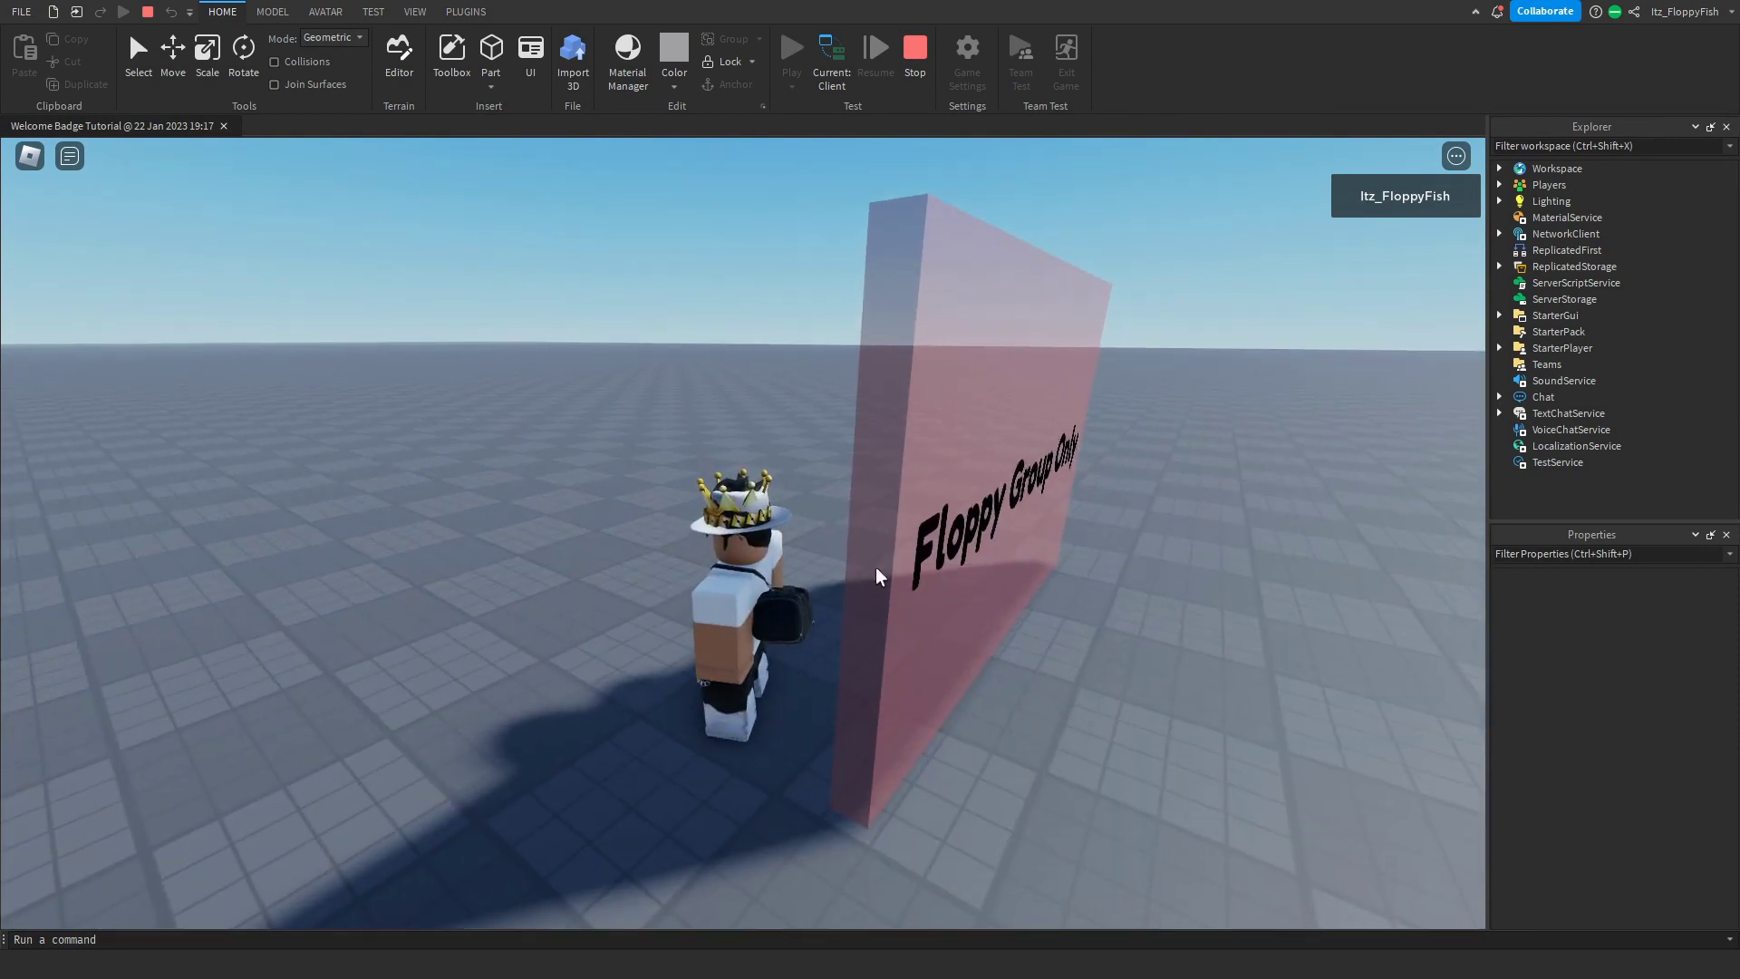
right_drag(926, 660, 904, 649)
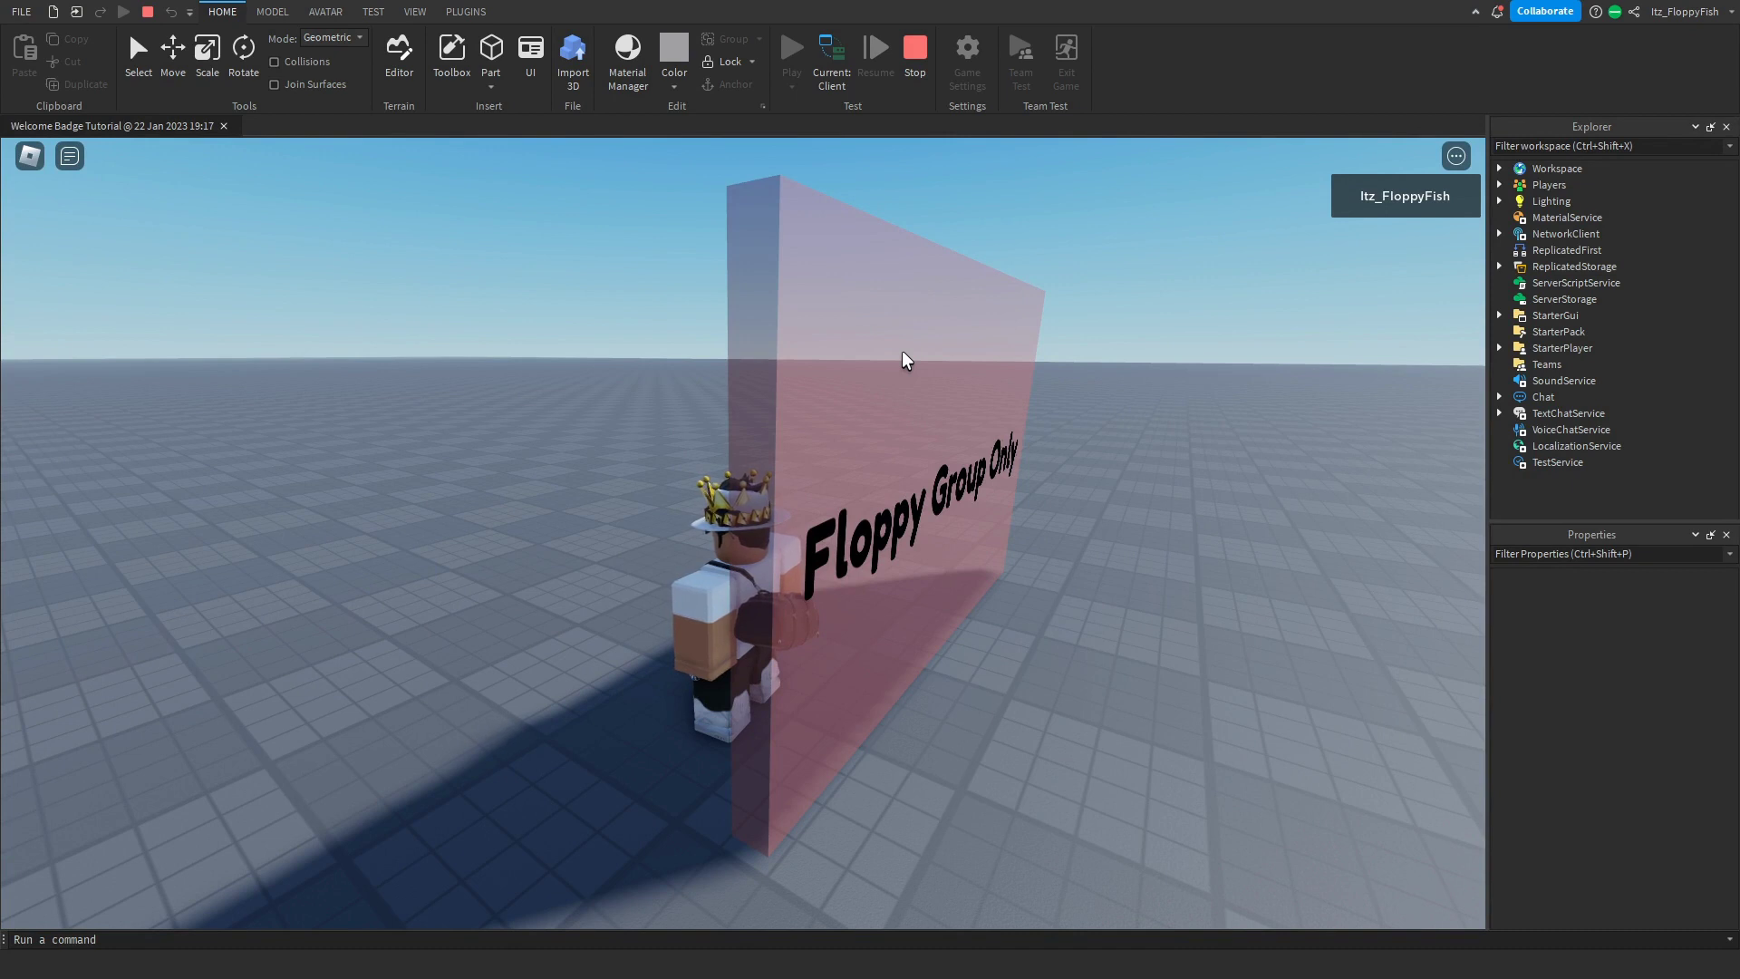
right_drag(905, 362, 879, 591)
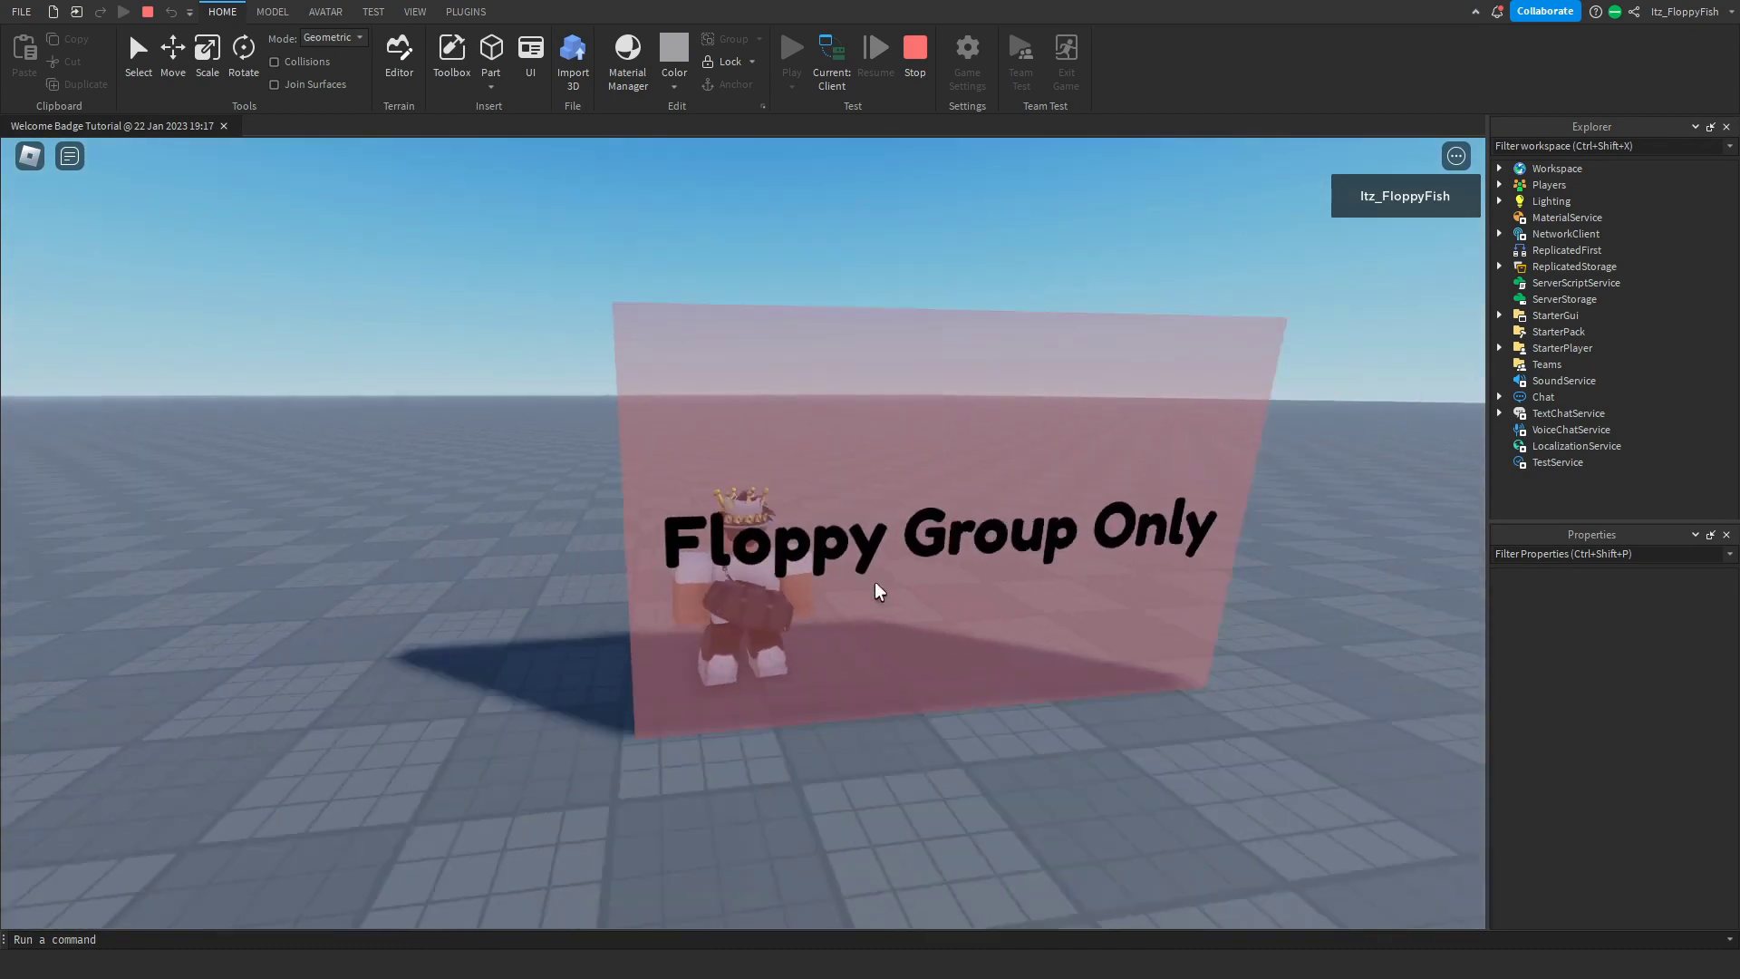
scroll(879, 591, down, 3)
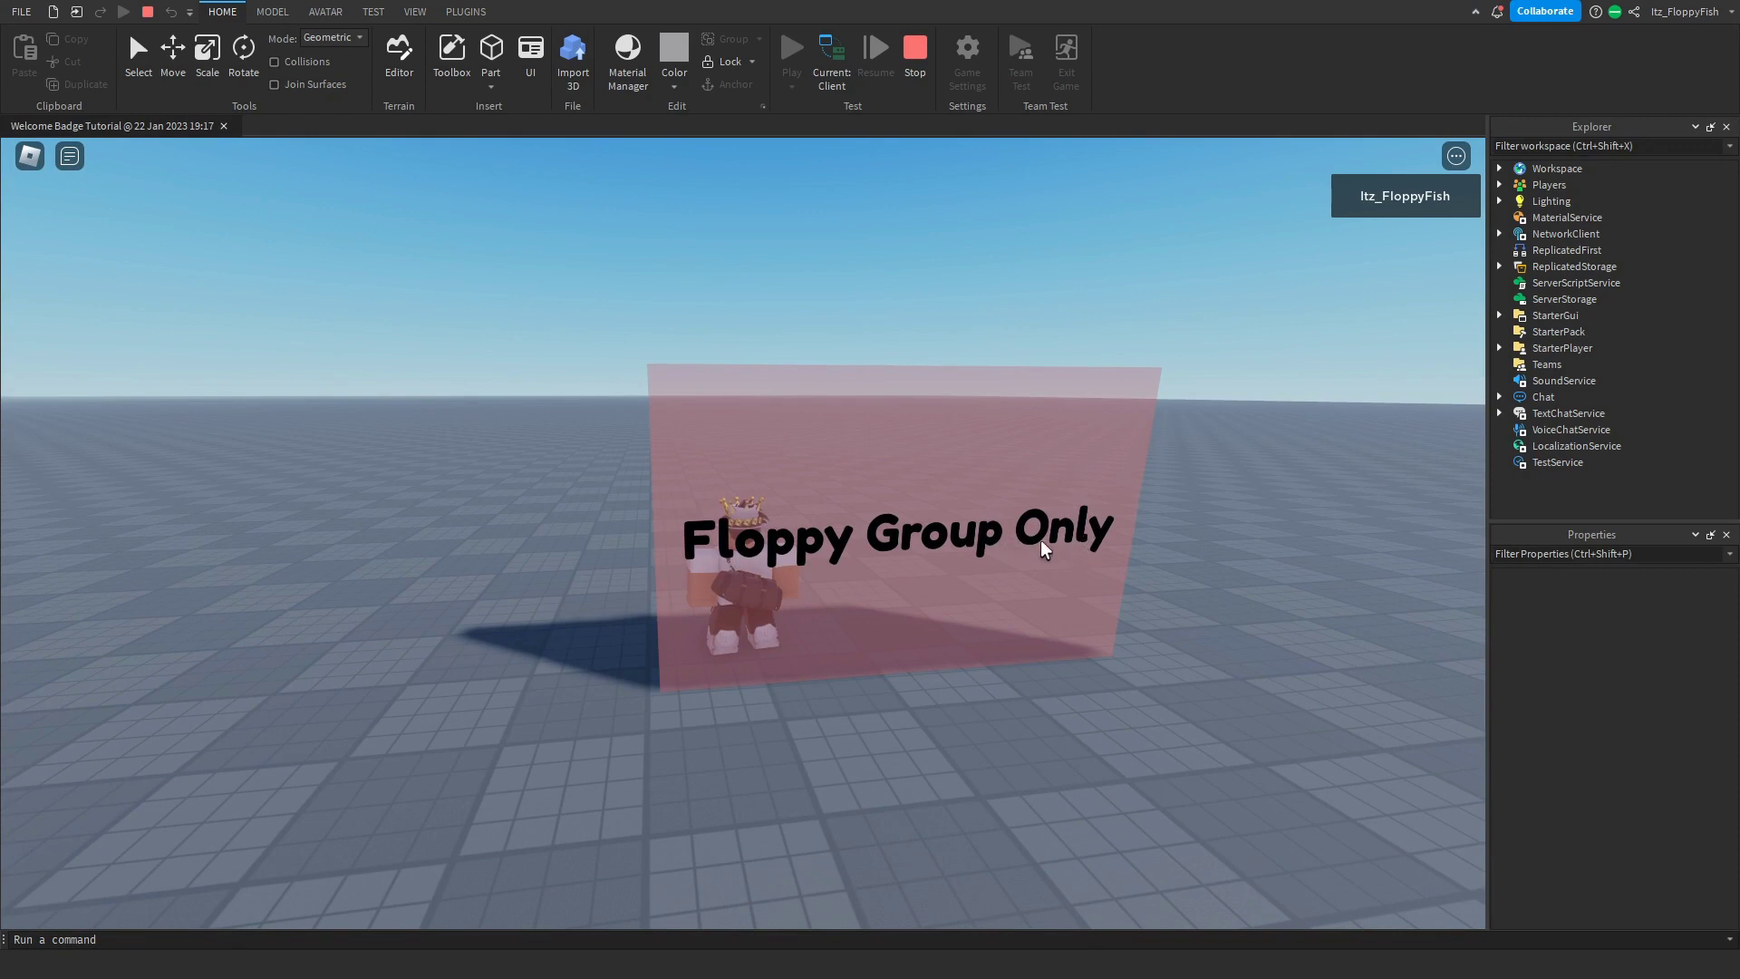
key(shift+F5)
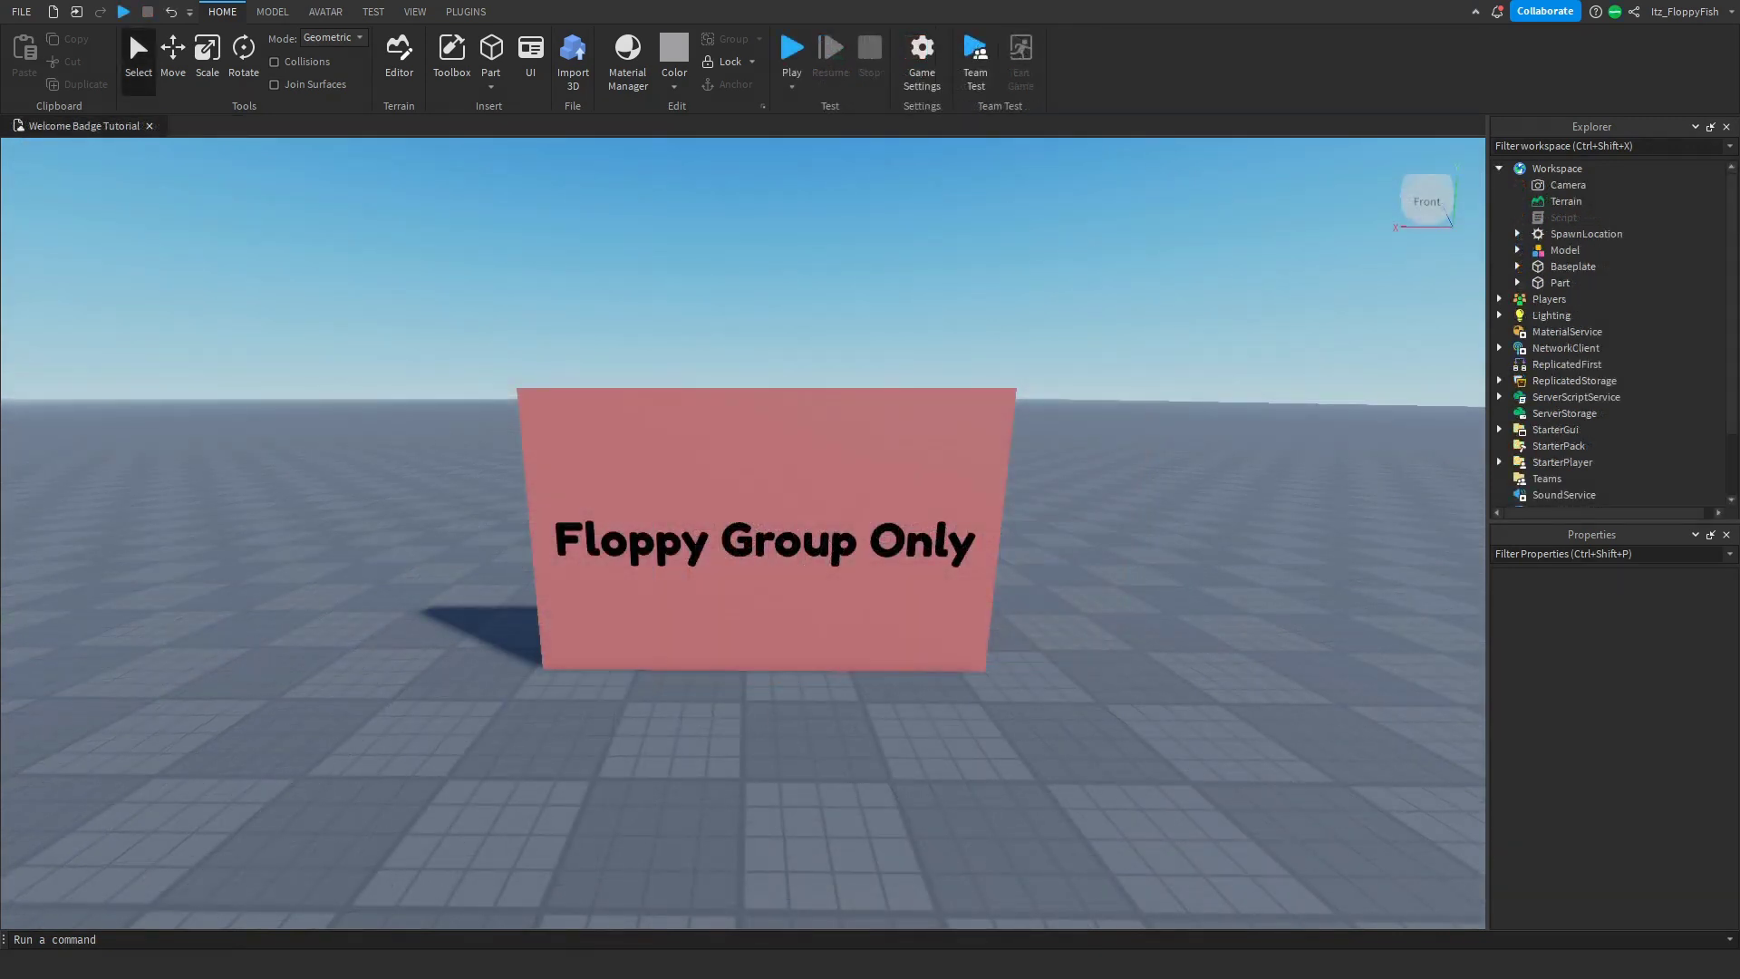